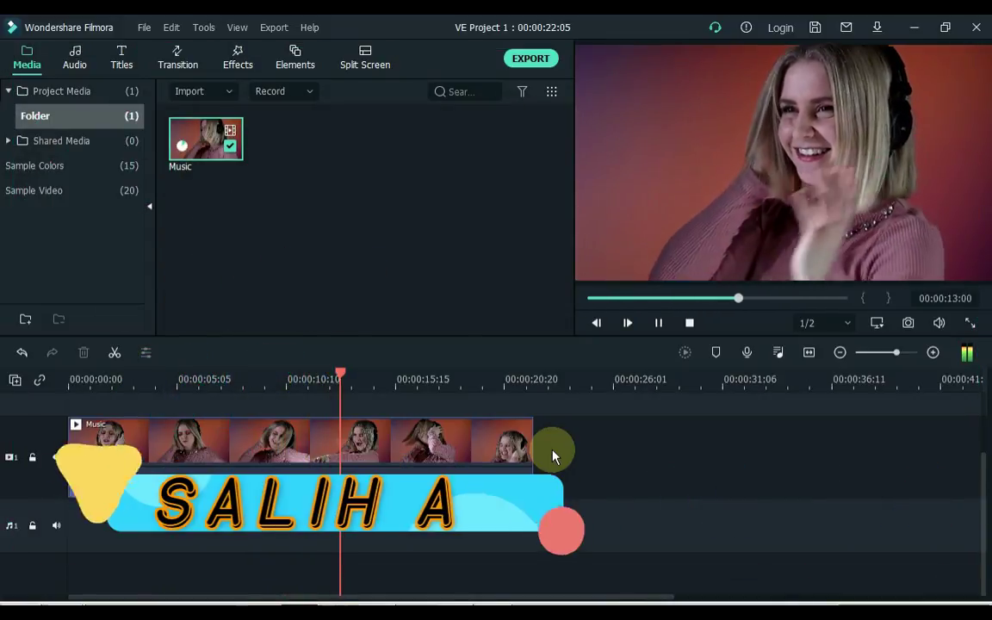
Step: Stop playback of the Music project and return the playhead to 00:00:00:00
key("ctrl+/")
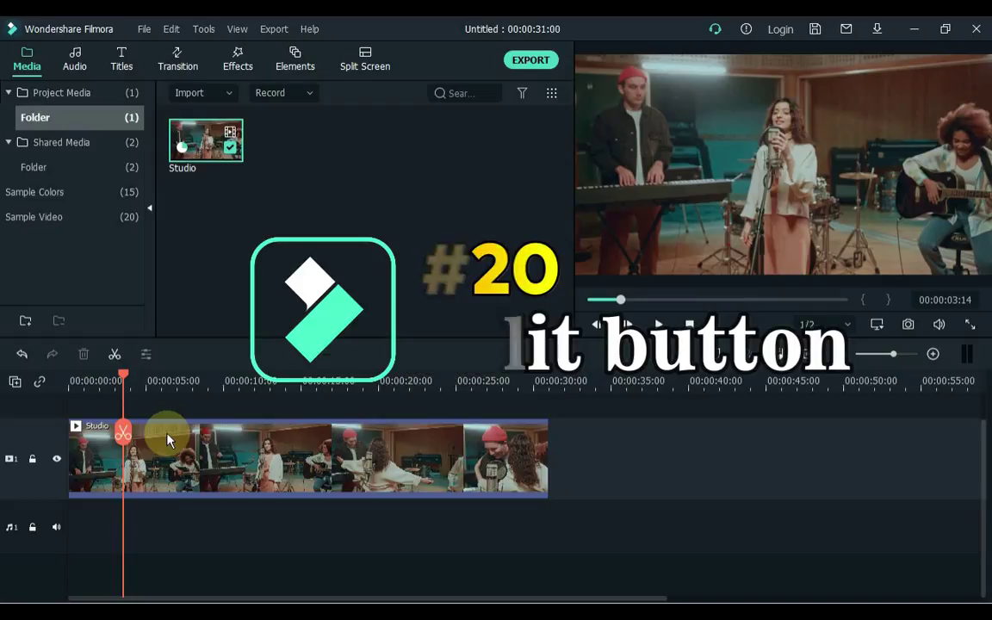
Step: With the Studio clip selected, enable 'Show the split button on timeline playhead' in Editing preferences
left_click(167, 439)
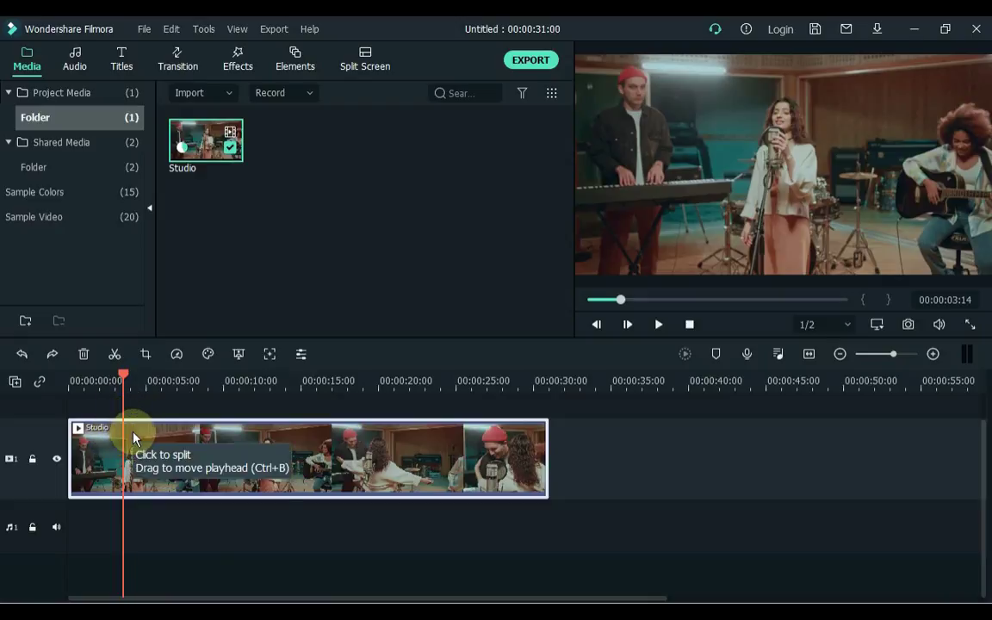
left_click(144, 31)
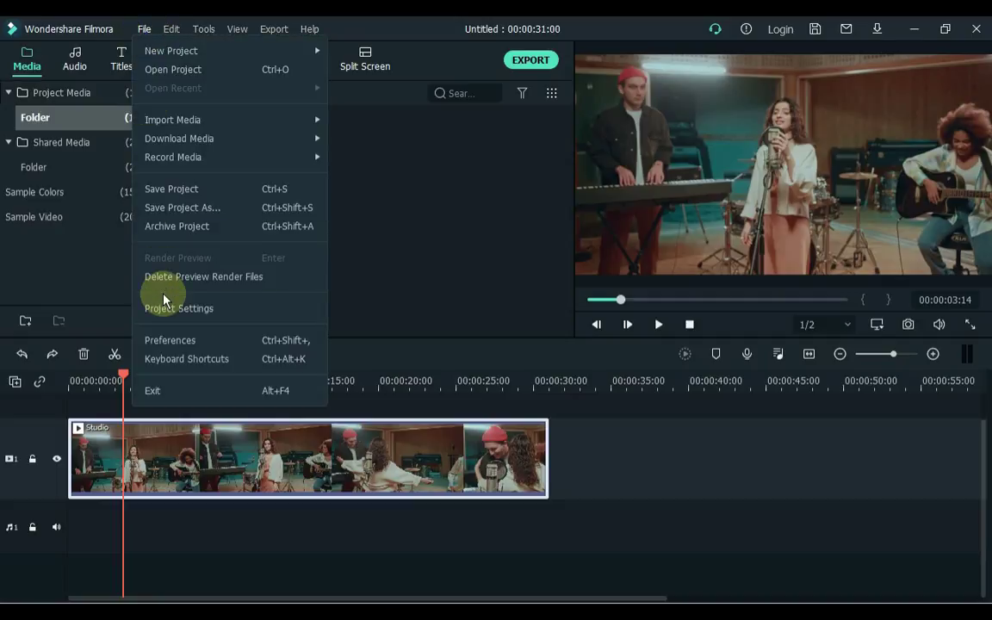
left_click(166, 340)
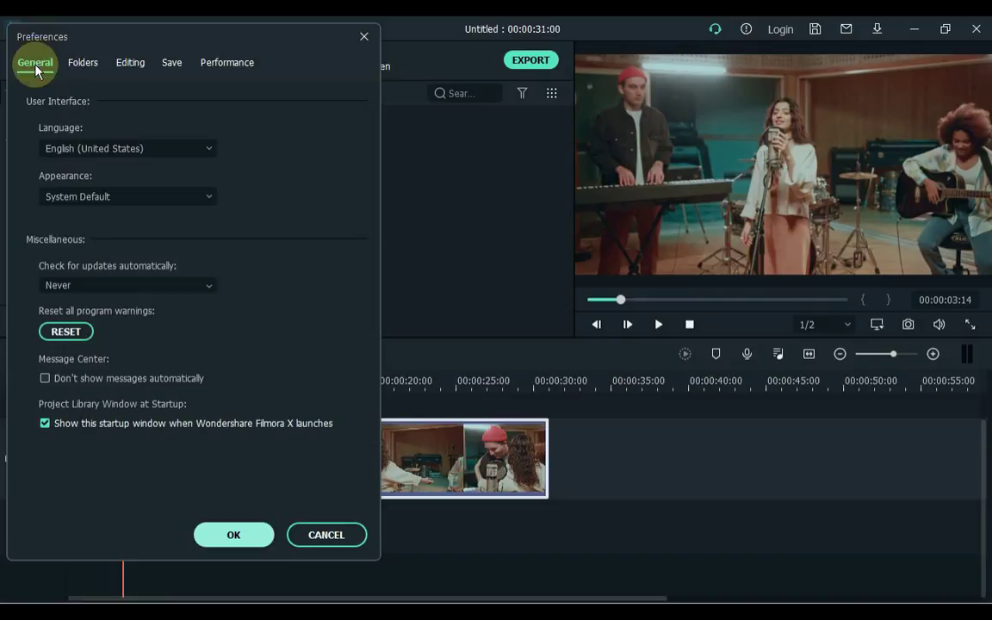
left_click(126, 62)
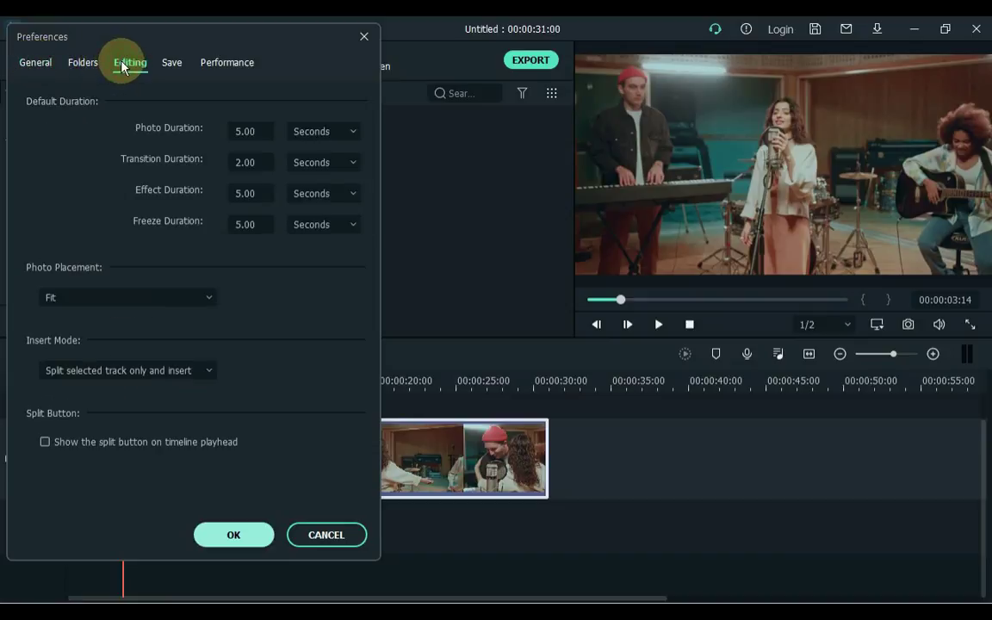
left_click(45, 442)
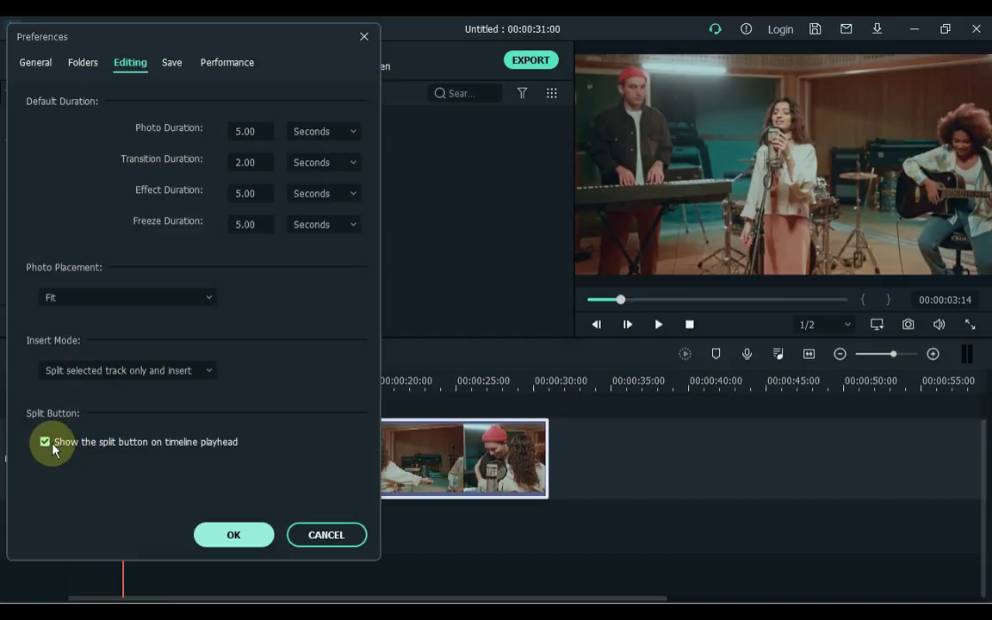
left_click(207, 535)
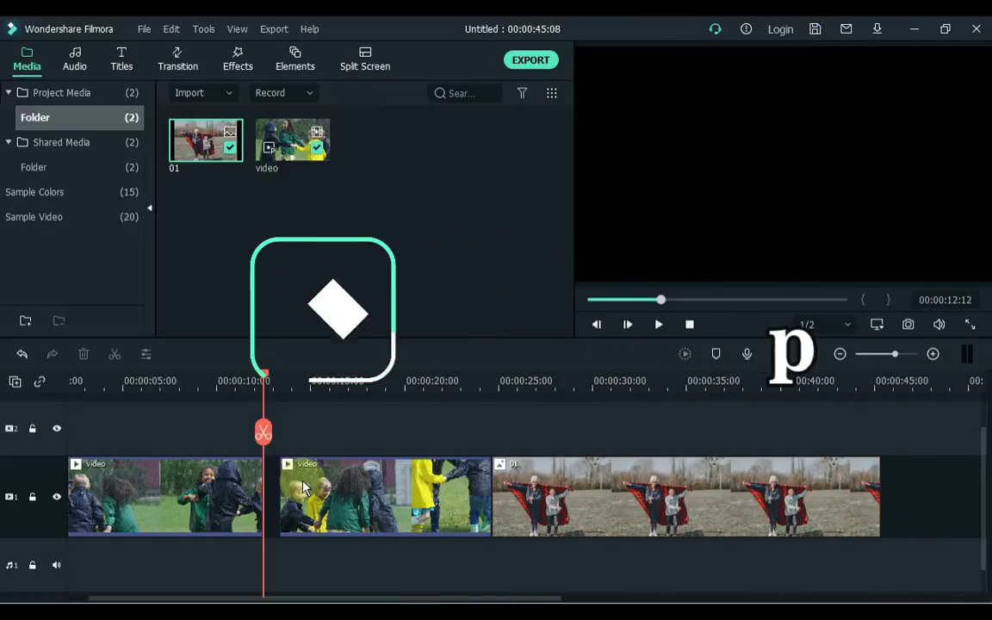
Step: Slide the second video and 01 clips left, undo it, then Ripple Delete the gap
left_click(295, 484)
left_click_drag(294, 489, 289, 488)
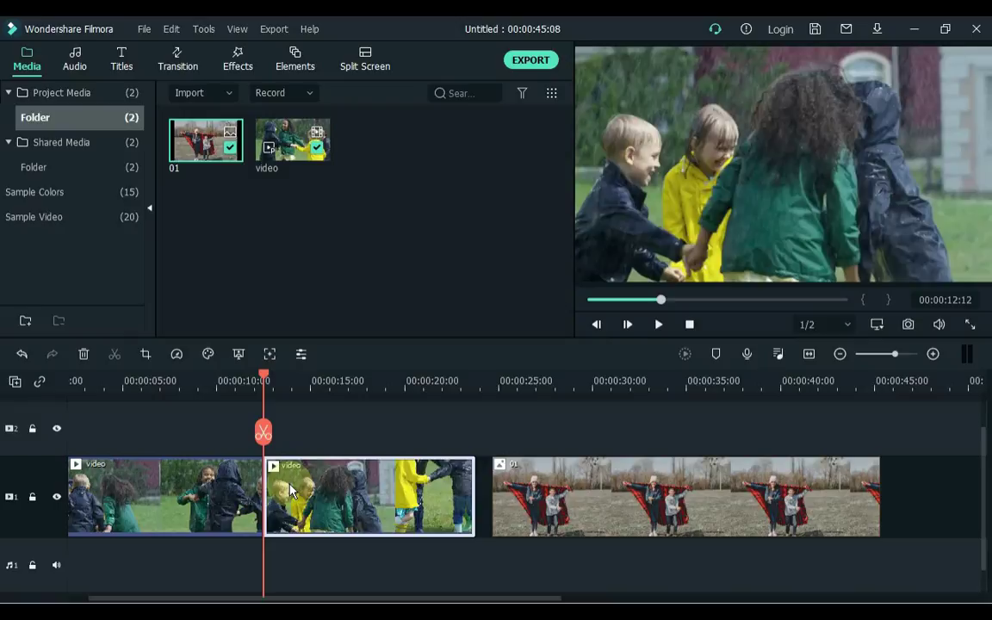
left_click(502, 507)
left_click_drag(501, 506, 486, 506)
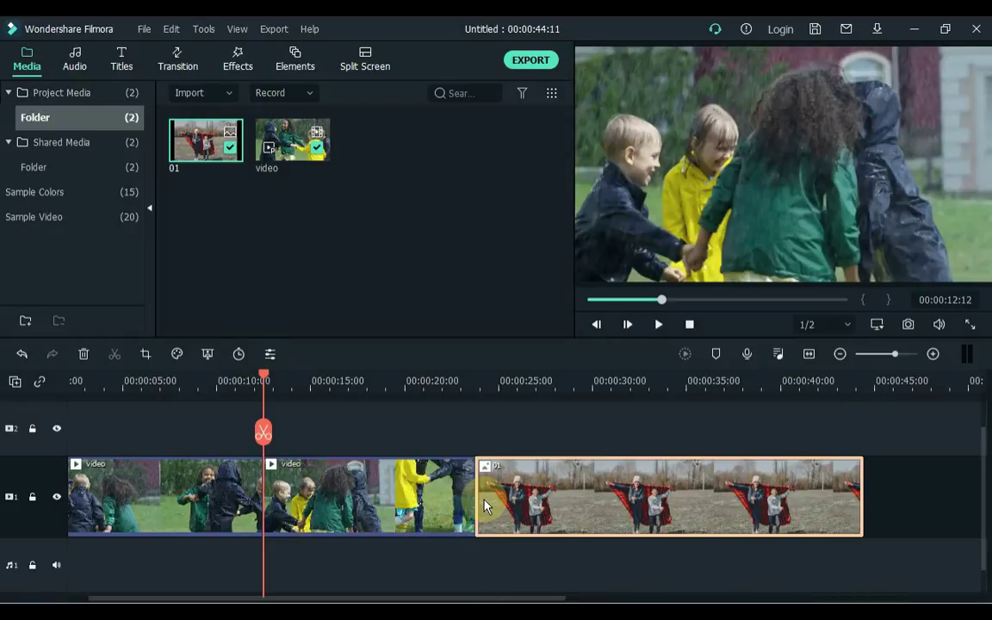
key("ctrl+z")
key("ctrl+z")
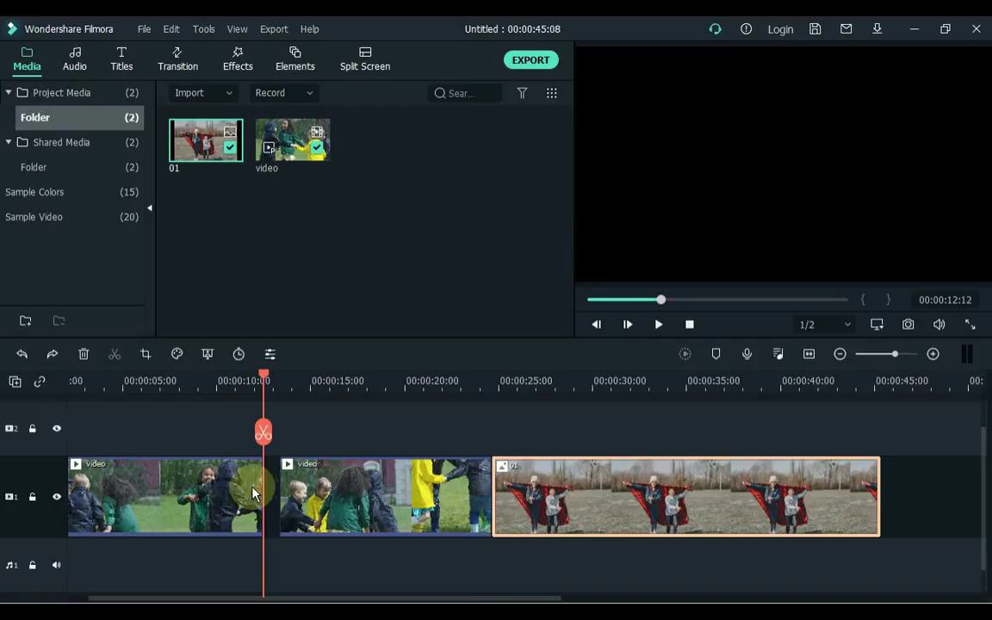
right_click(271, 496)
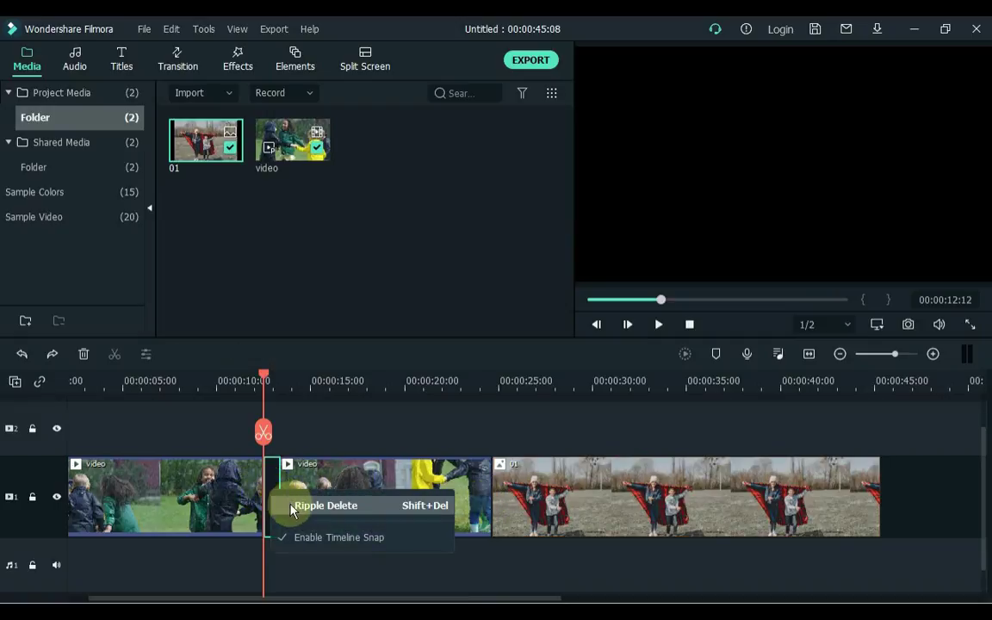
left_click(326, 506)
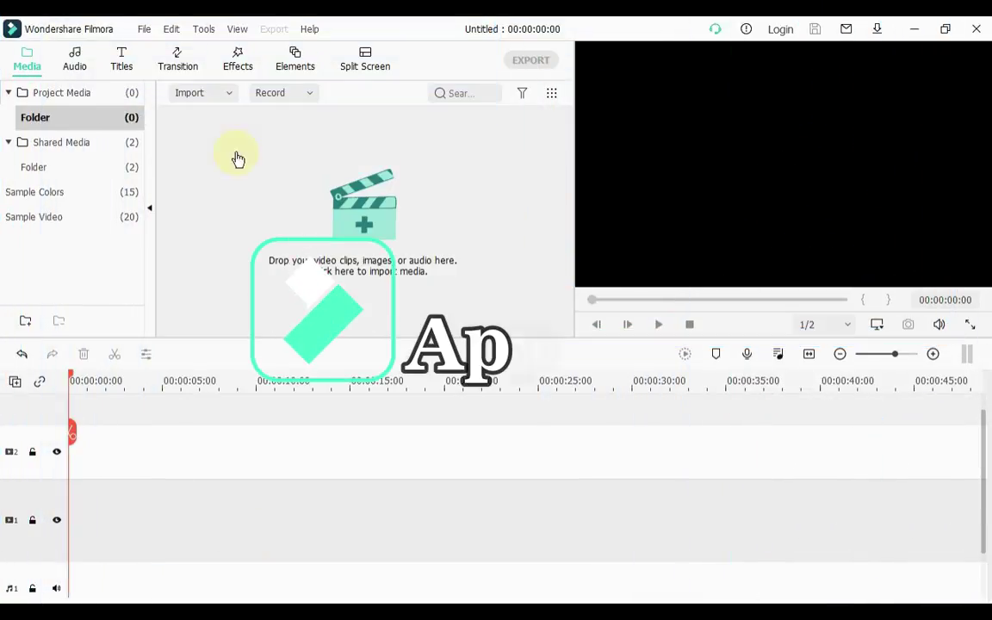
Step: Set the General Appearance preference to Light Mode and apply it
left_click(181, 60)
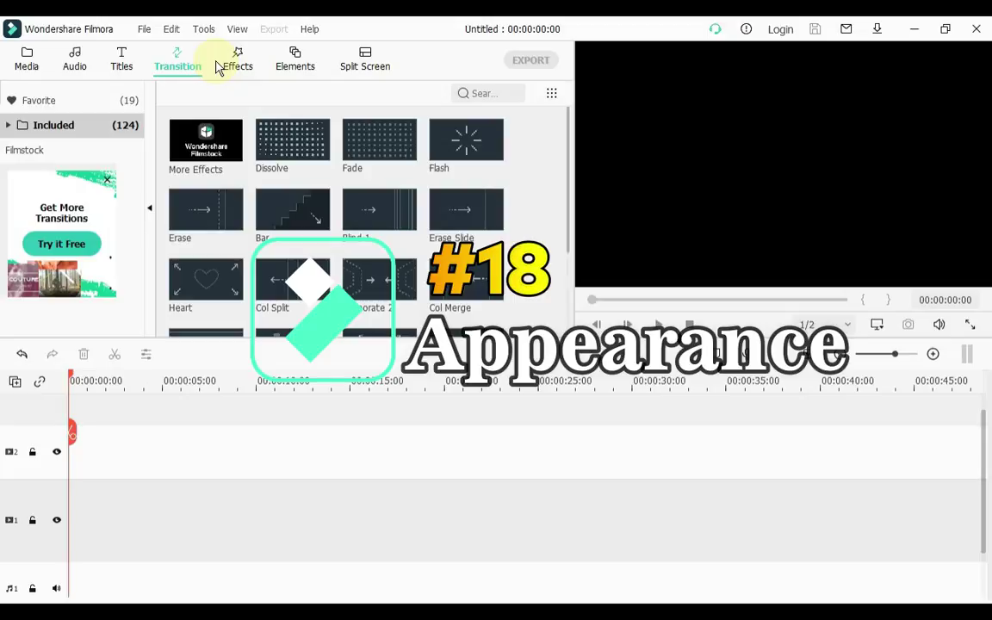
left_click(120, 63)
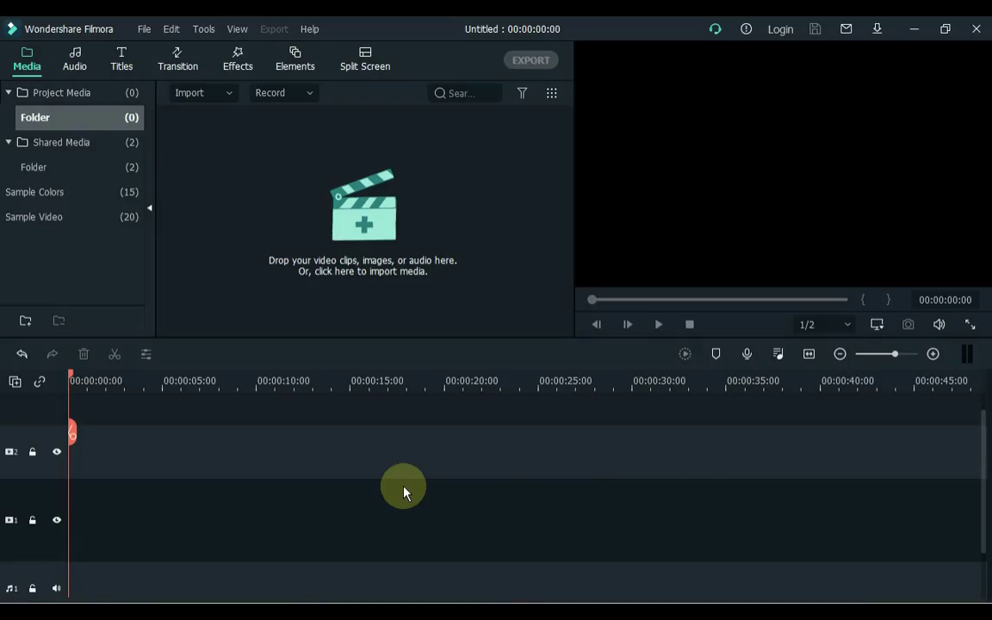
left_click(142, 31)
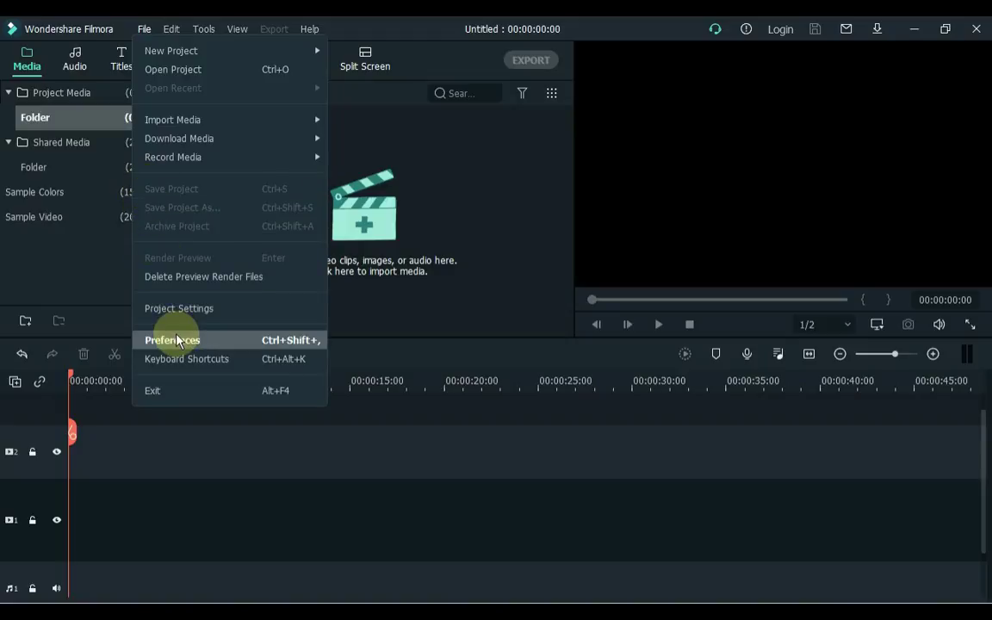
left_click(215, 343)
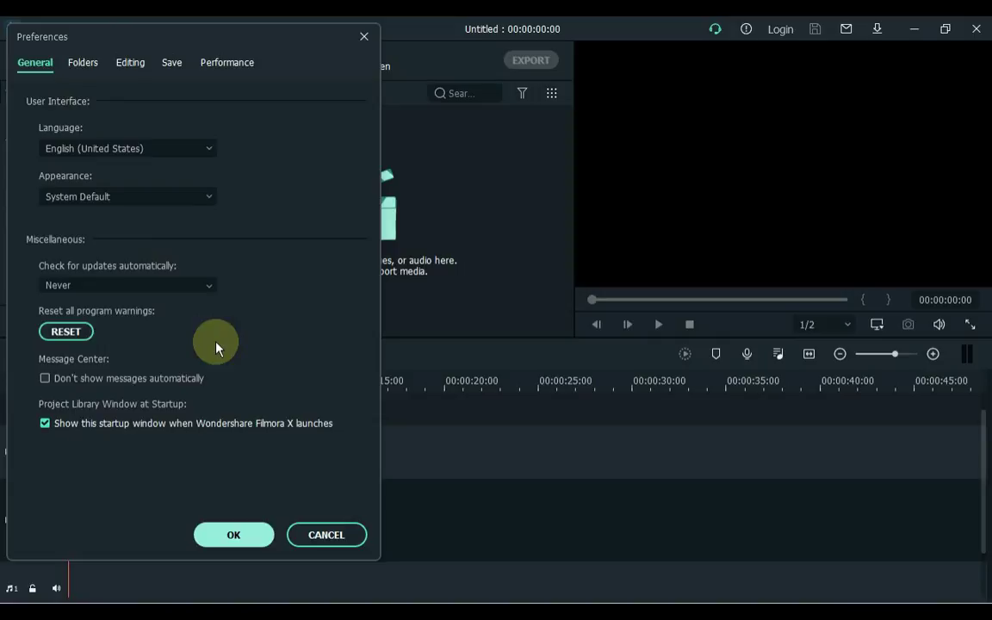
left_click(176, 199)
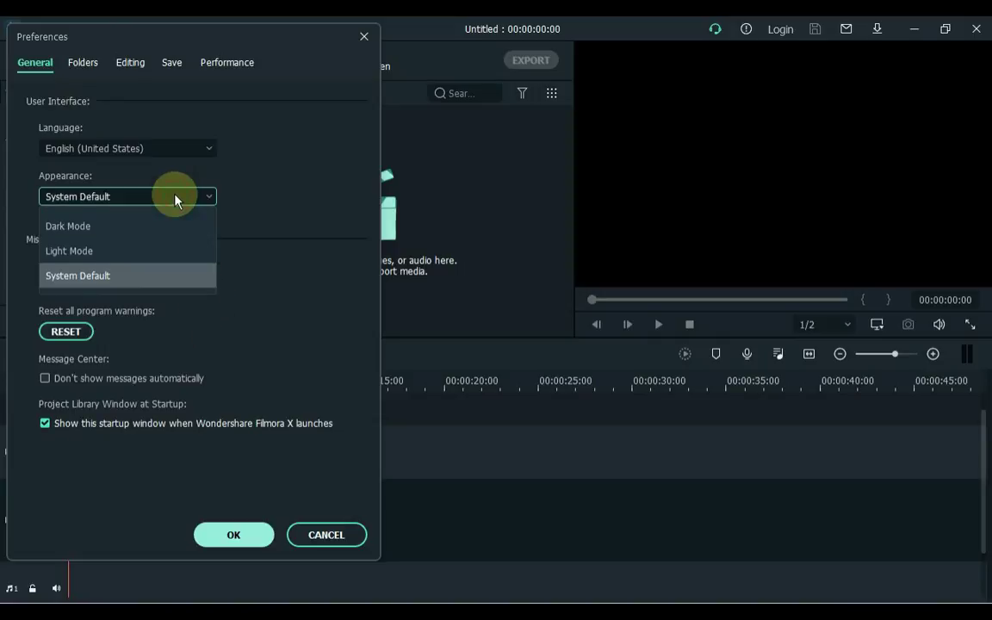
left_click(153, 251)
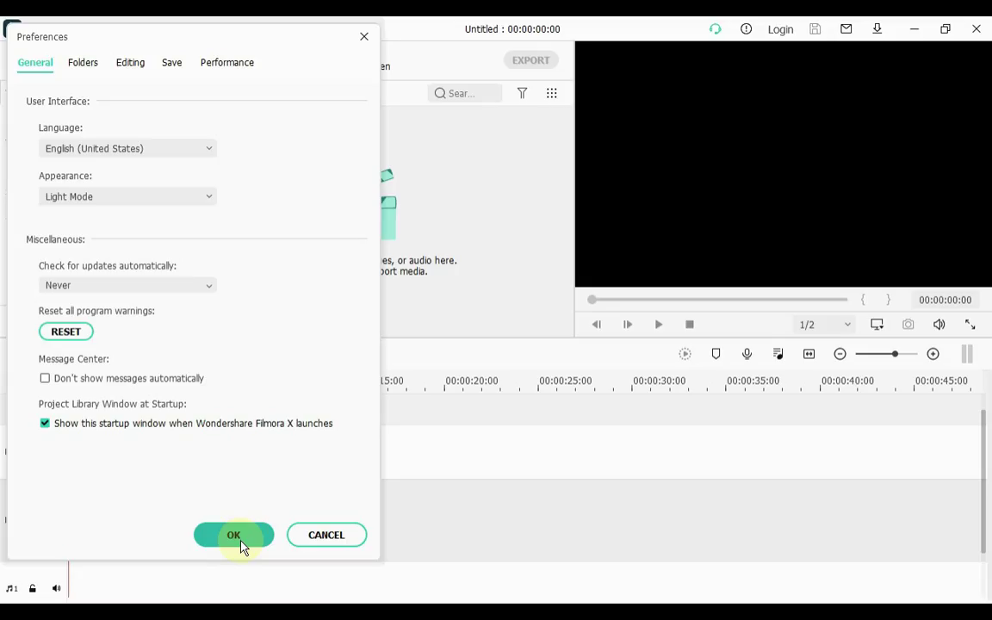
left_click(241, 543)
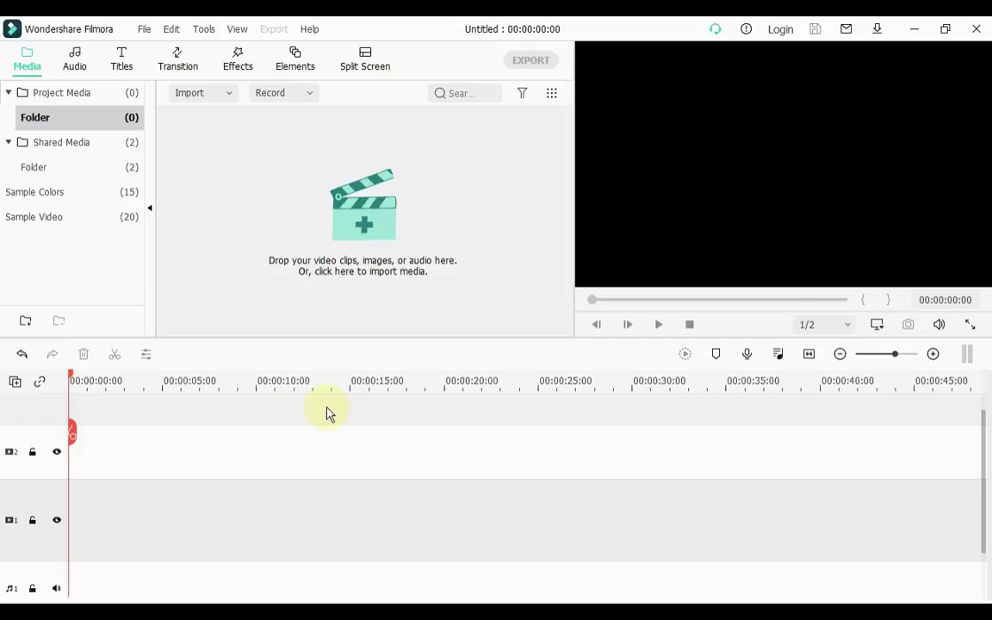
Step: Check the Transitions, Titles and Media libraries in the light theme
left_click(177, 60)
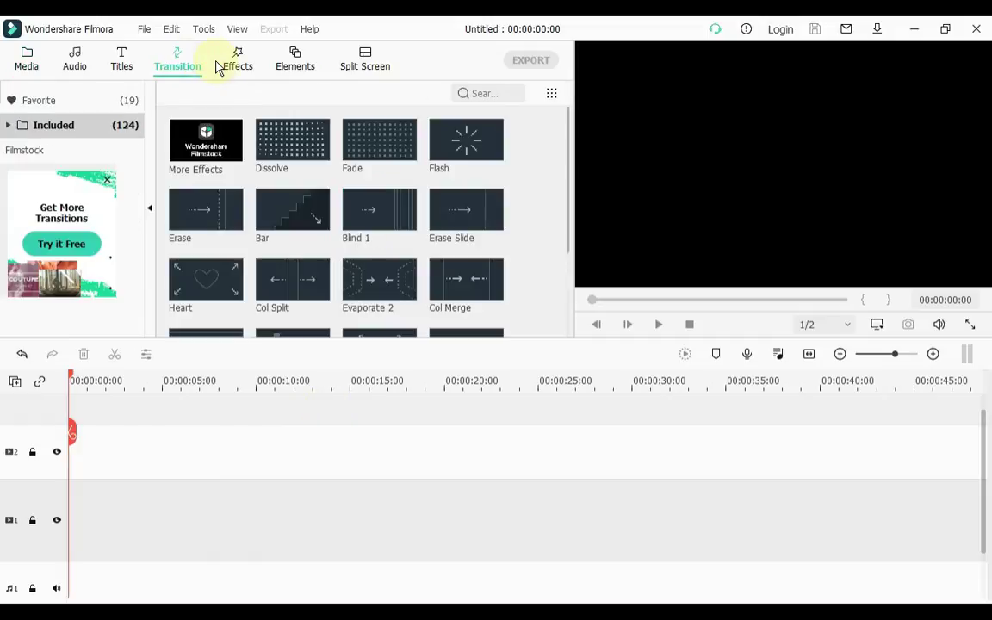
left_click(121, 60)
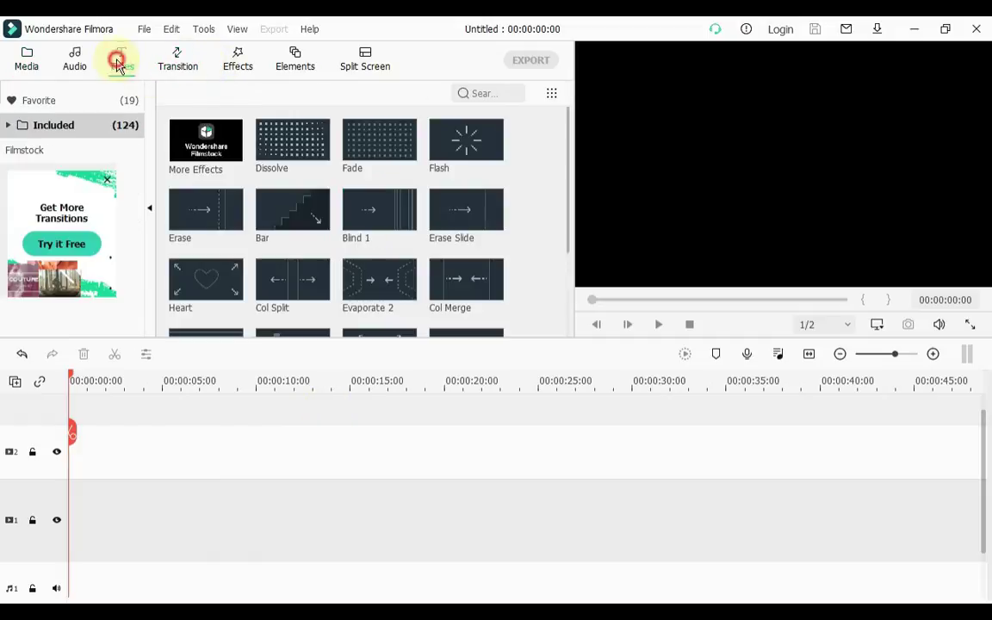
left_click(27, 61)
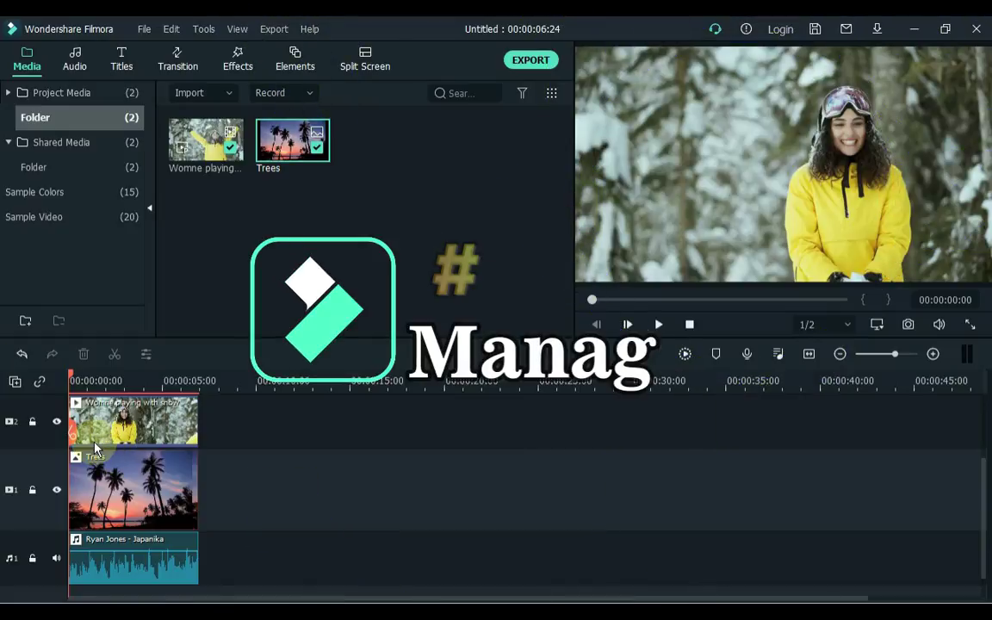
Step: Make the timeline tracks taller from the track options menu
scroll(204, 401, "up", 3)
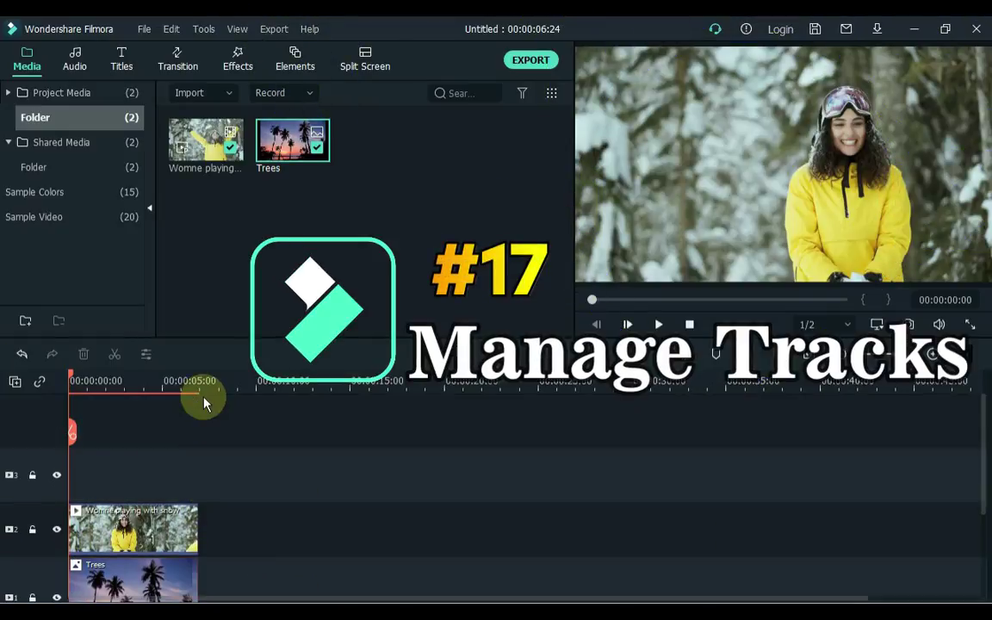
scroll(160, 470, "down", 1)
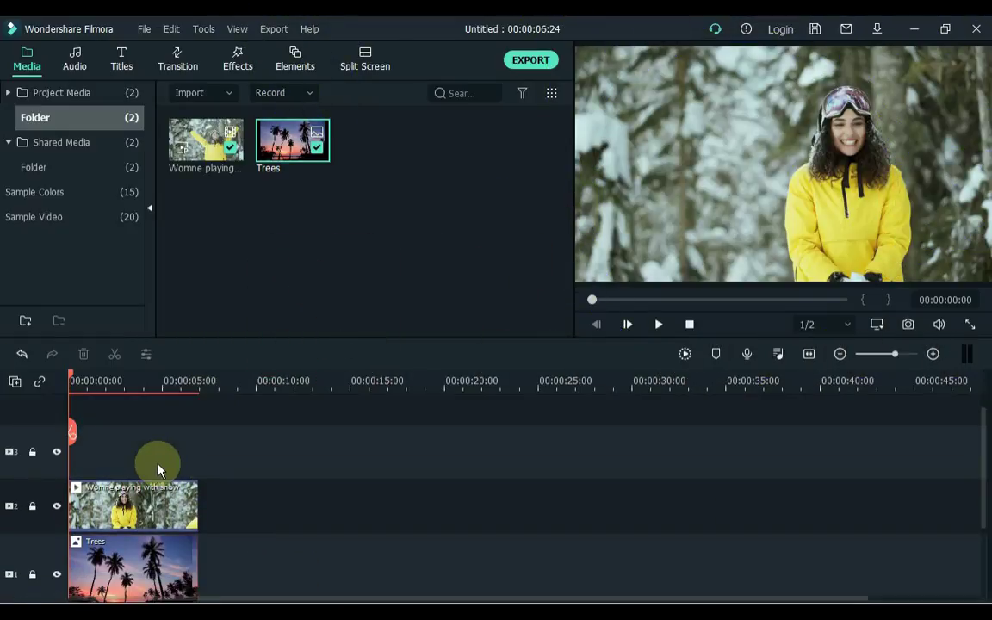
left_click(133, 458)
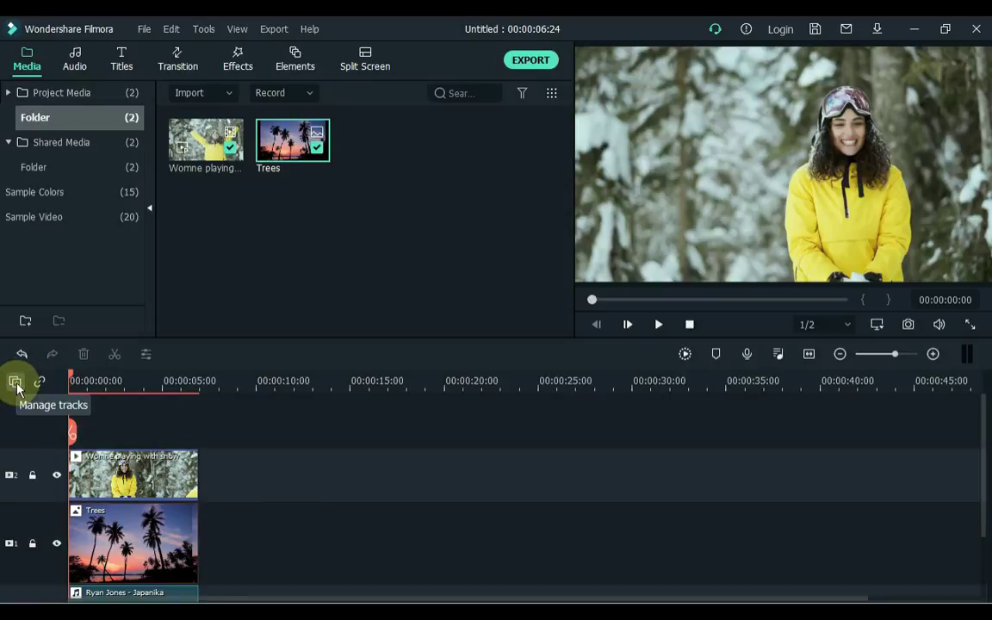
left_click(16, 383)
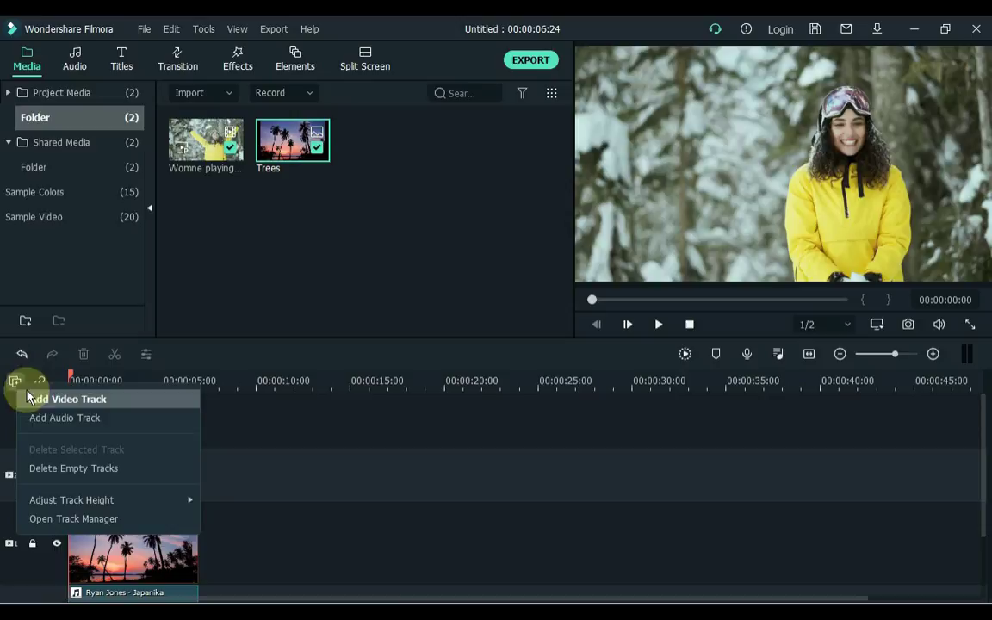
mouse_move(157, 500)
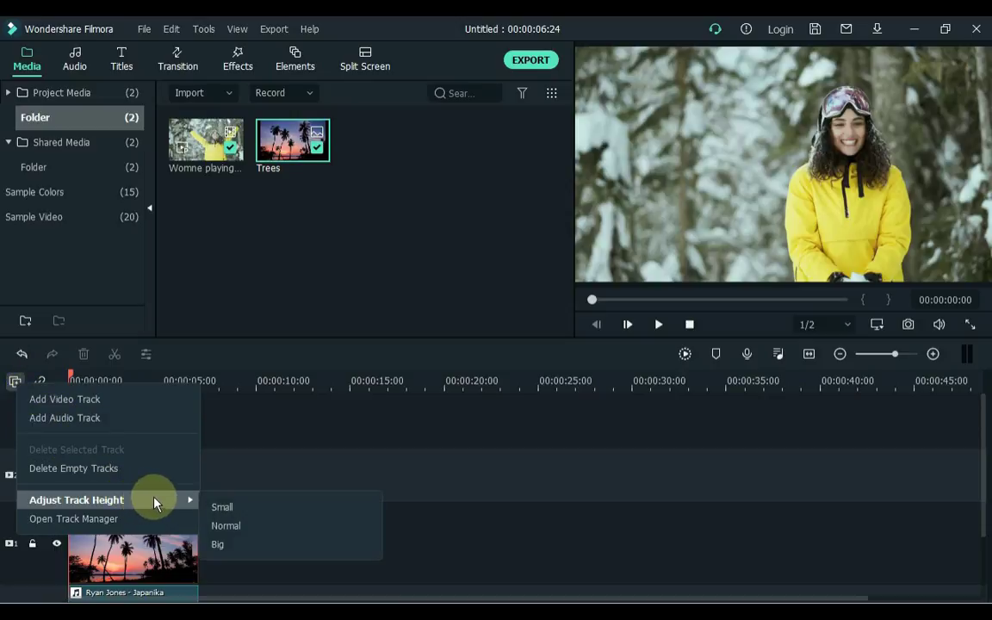
left_click(225, 543)
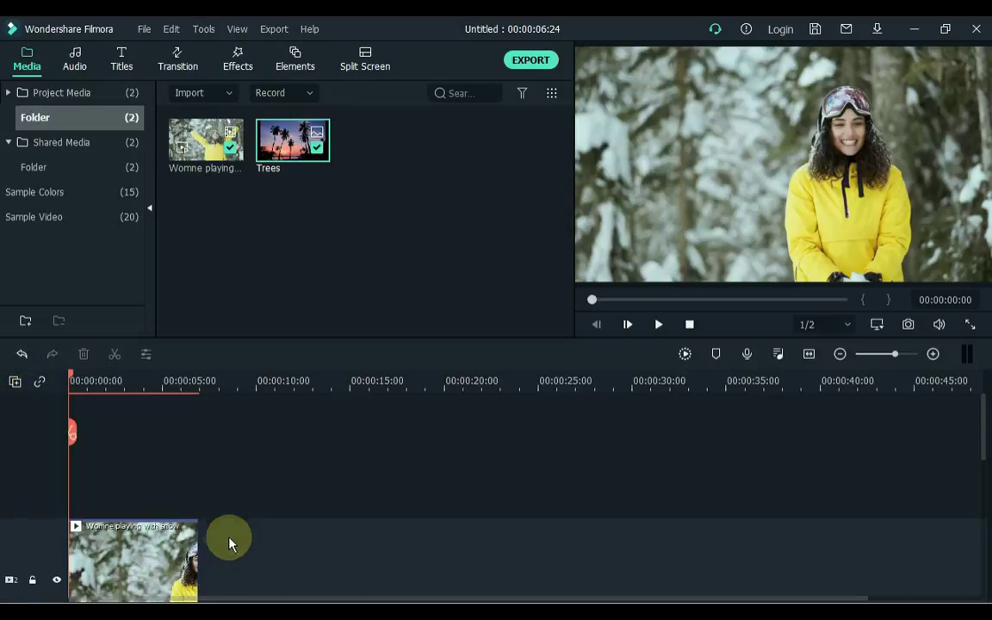
Step: Select the music clip, set Adjust Track Height to Small, then deselect the clip
scroll(221, 532, "down", 5)
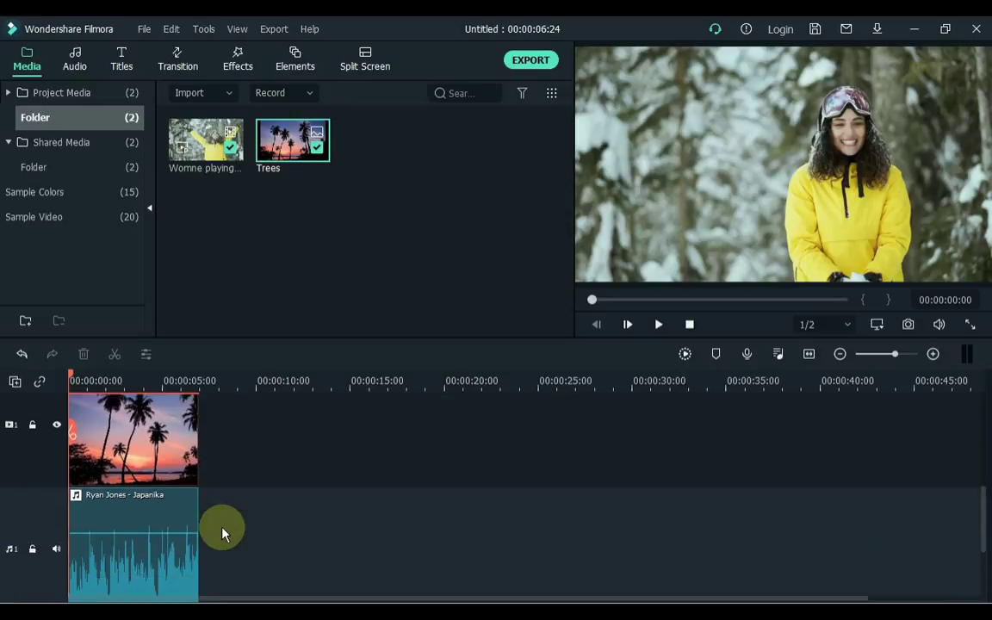
left_click(137, 477)
scroll(138, 478, "up", 5)
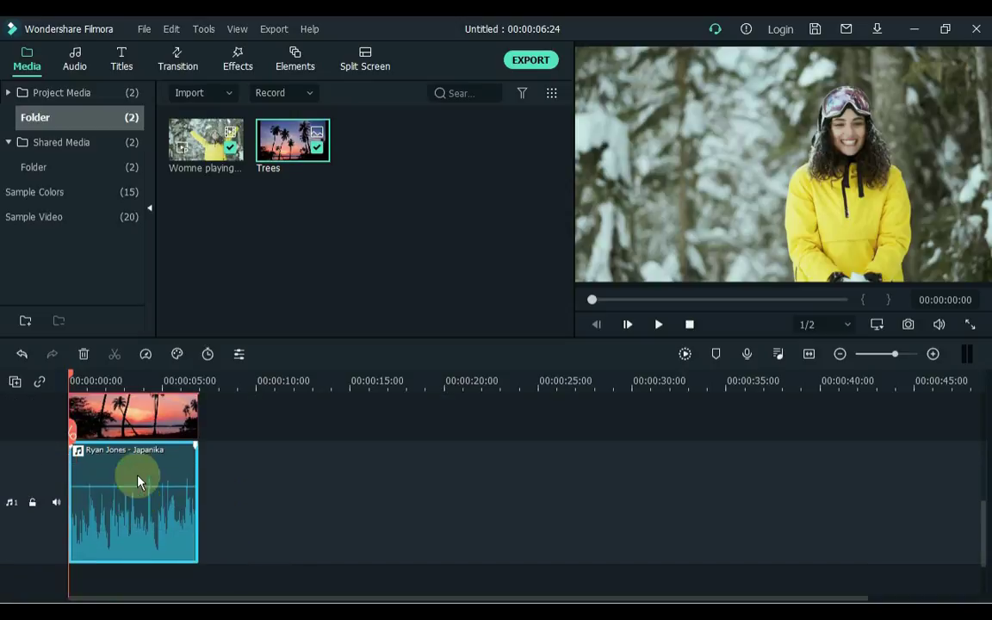
left_click(15, 381)
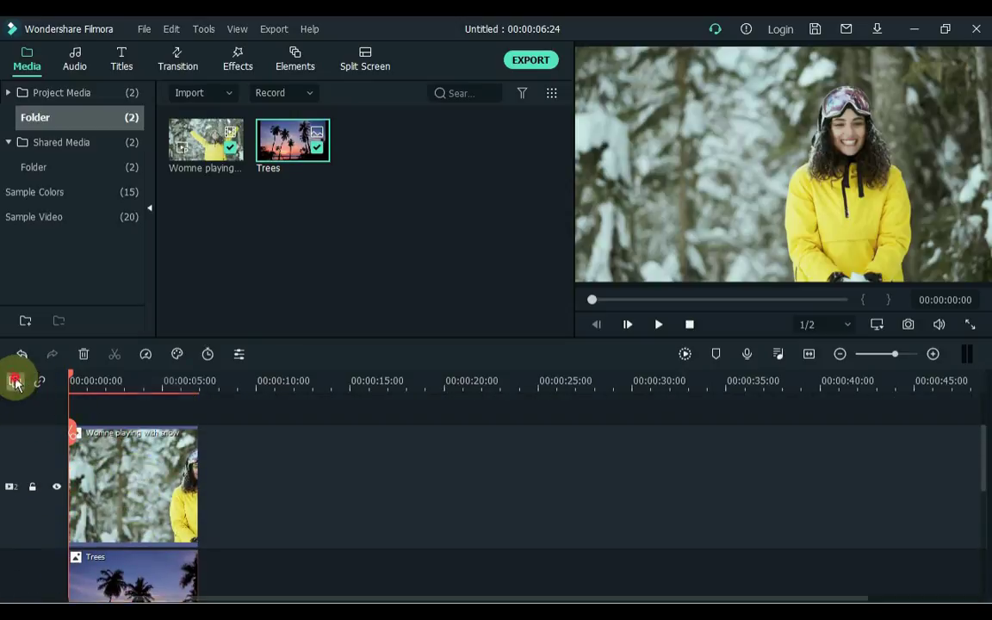
mouse_move(173, 500)
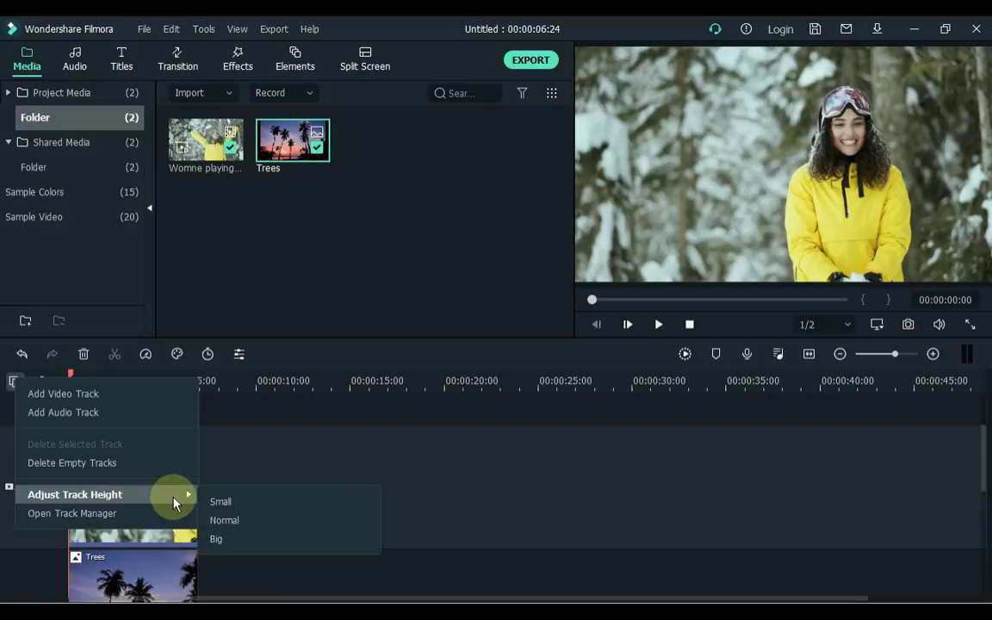
left_click(226, 503)
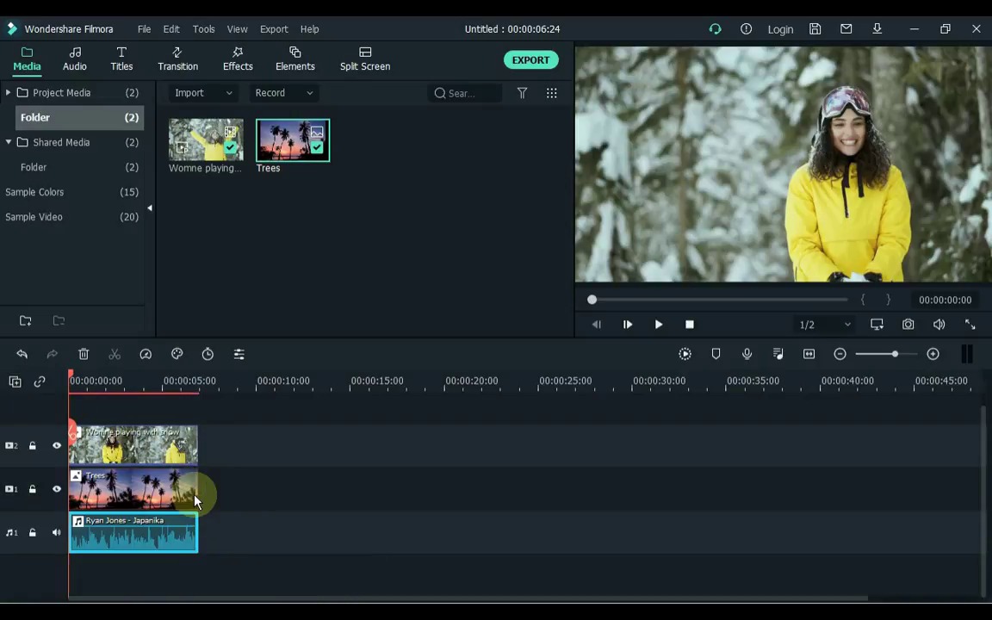
left_click(216, 536)
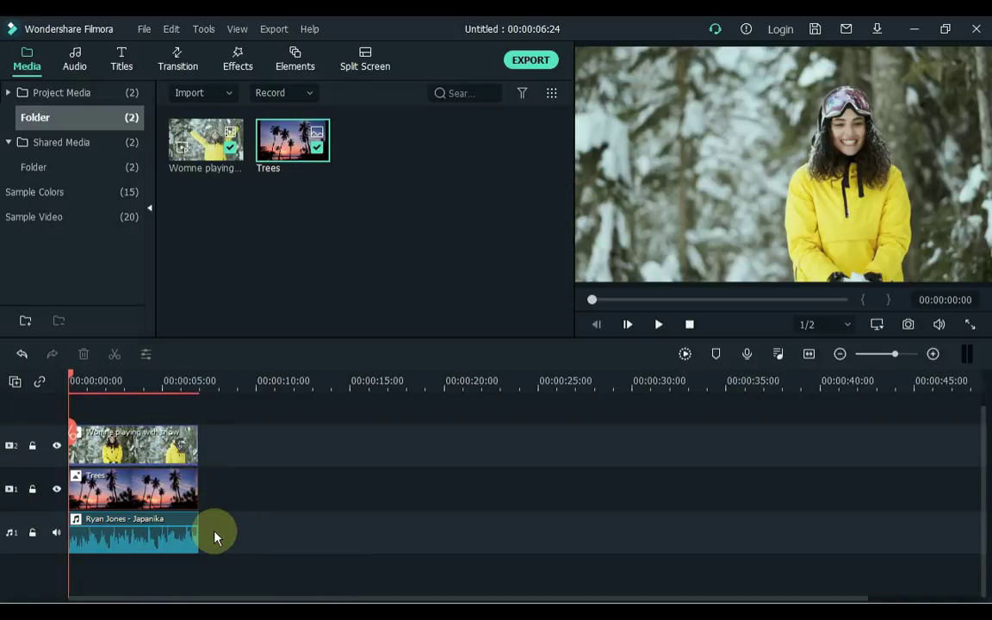
Step: In Track Manager, add one video and one audio track above Track 1
left_click(14, 381)
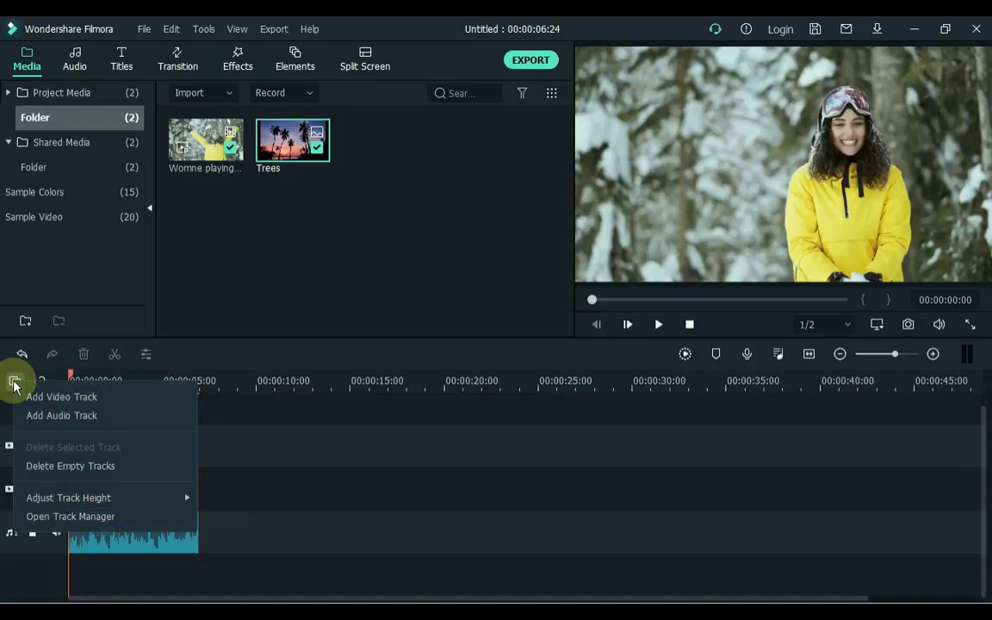
left_click(74, 517)
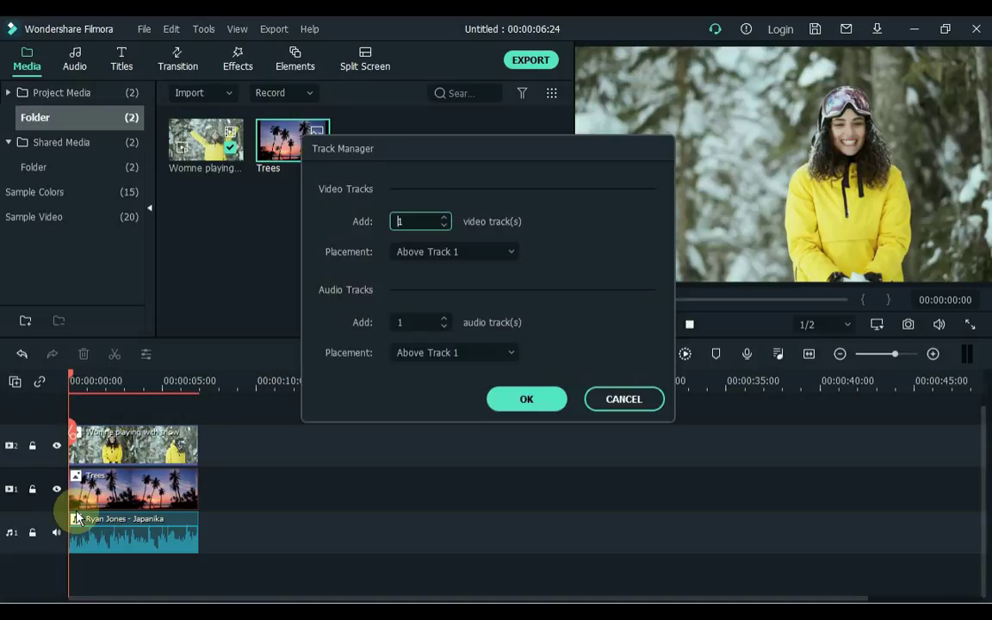
left_click(426, 254)
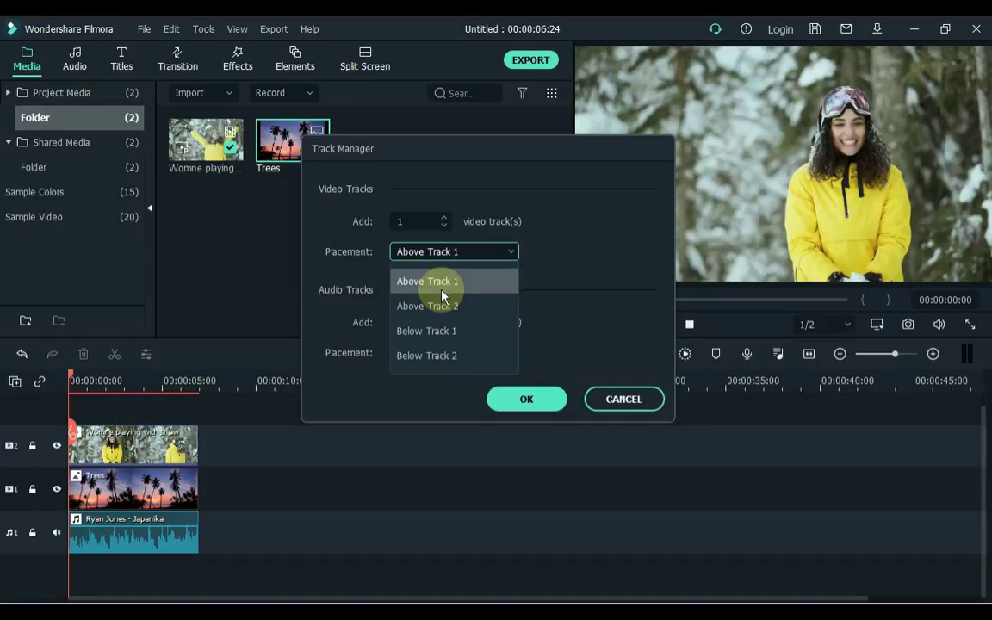
left_click(441, 290)
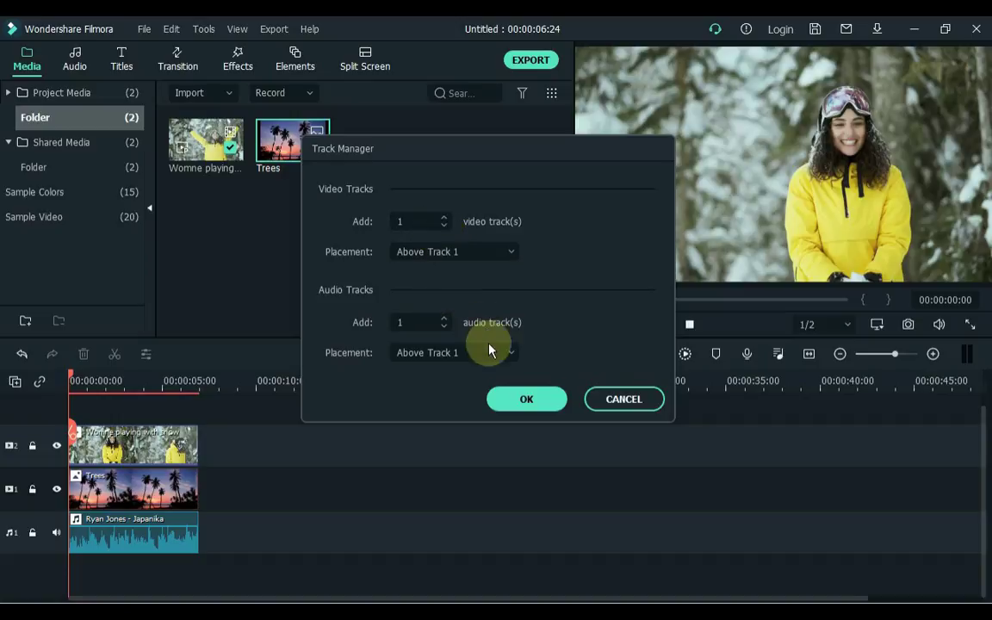
left_click(508, 403)
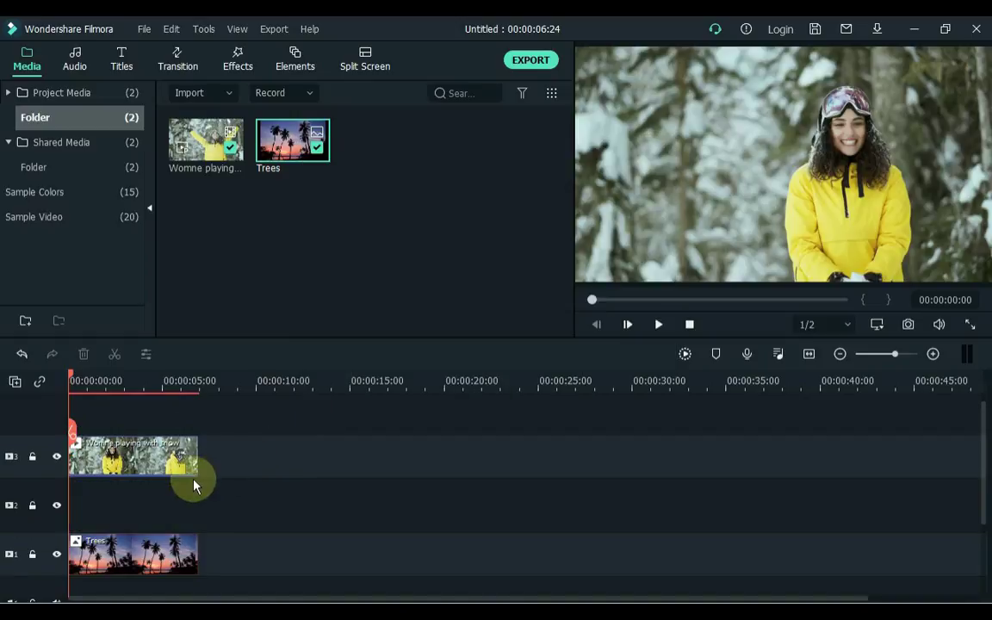
scroll(160, 491, "down", 2)
scroll(160, 494, "down", 1)
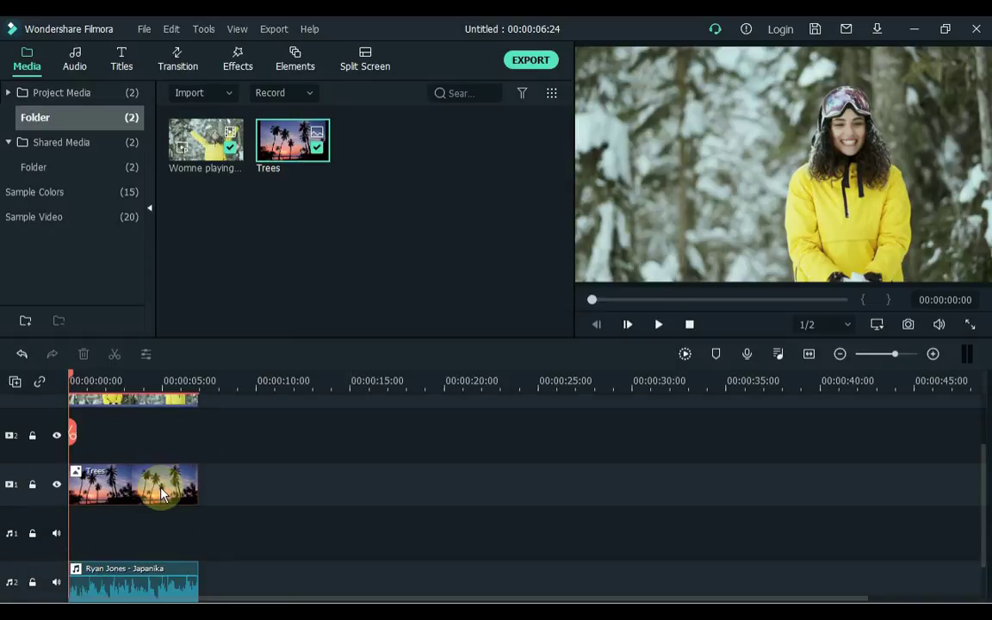
scroll(161, 493, "down", 2)
scroll(161, 492, "up", 4)
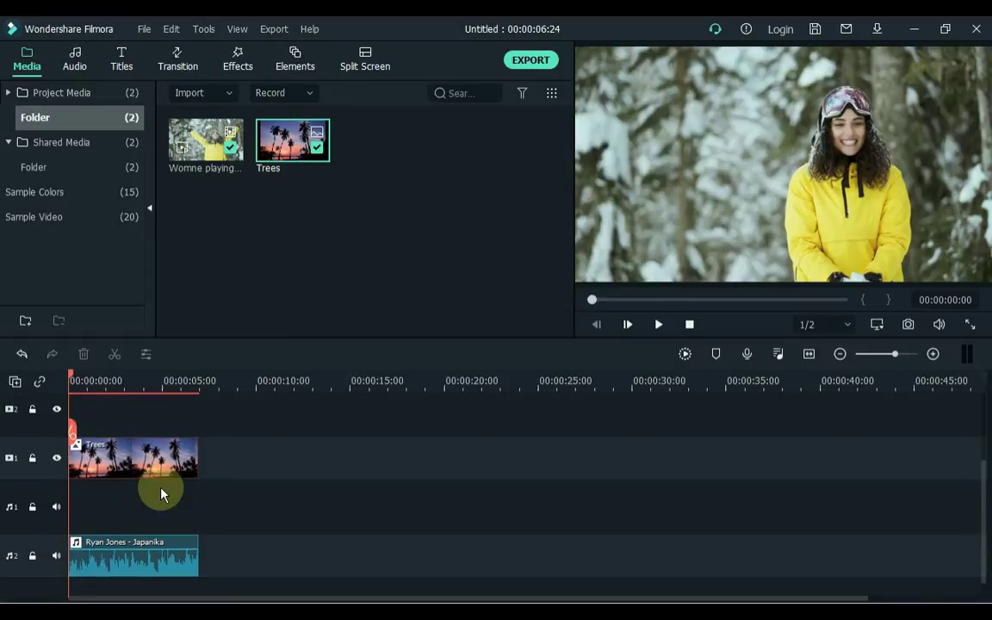
scroll(161, 492, "up", 1)
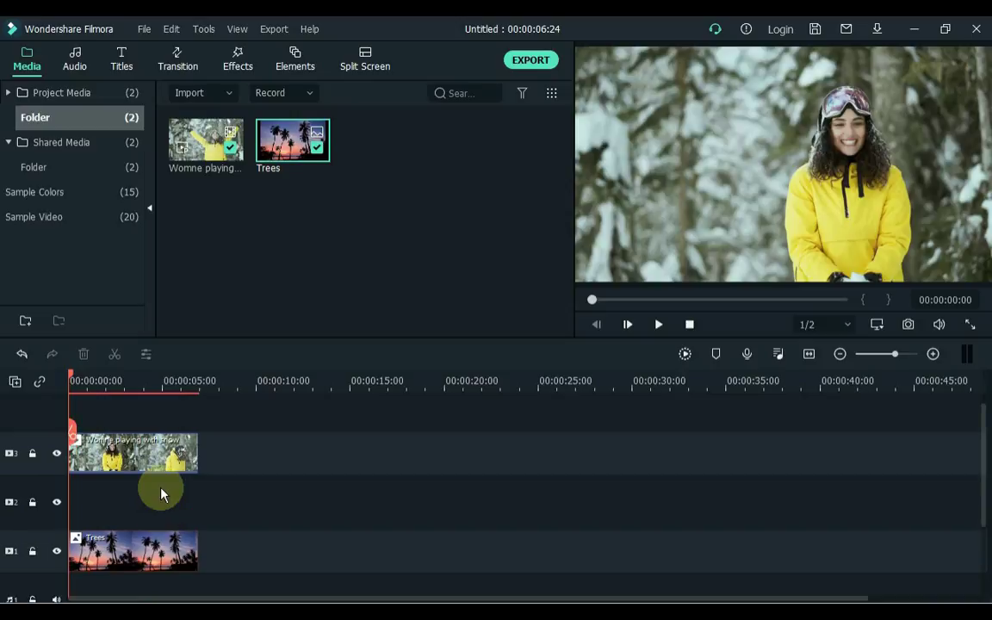
Step: Add another audio track, then choose Delete Empty Tracks
right_click(51, 494)
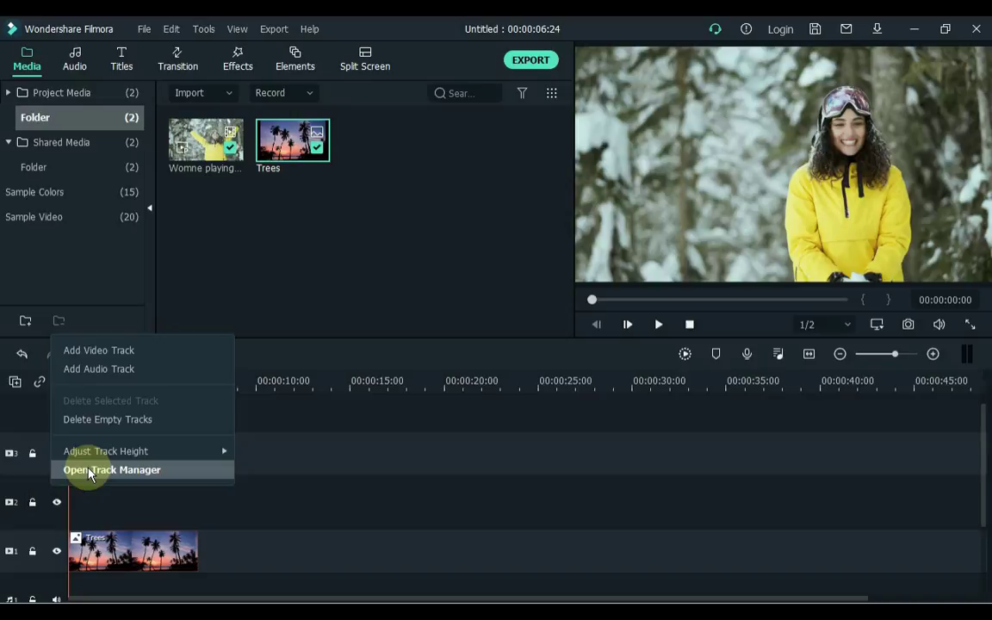
left_click(112, 370)
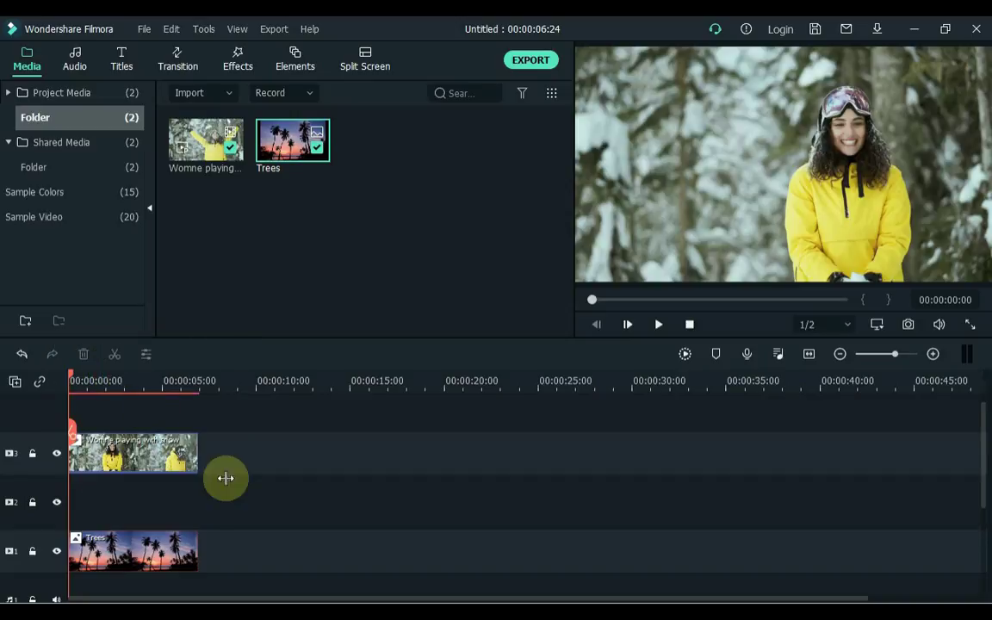
scroll(257, 580, "down", 3)
scroll(257, 581, "down", 1)
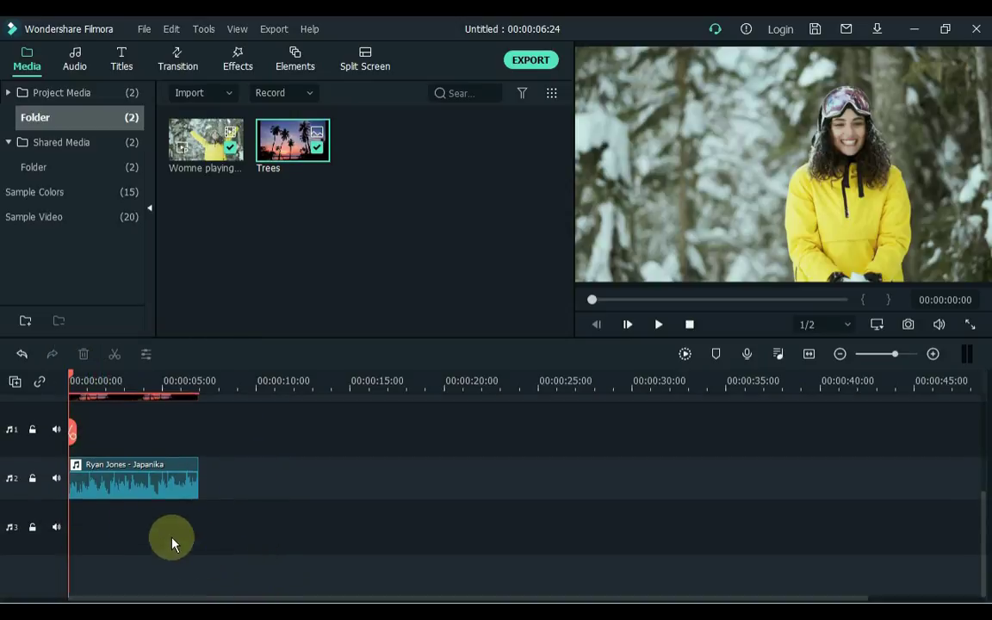
scroll(125, 527, "up", 2)
scroll(124, 528, "up", 1)
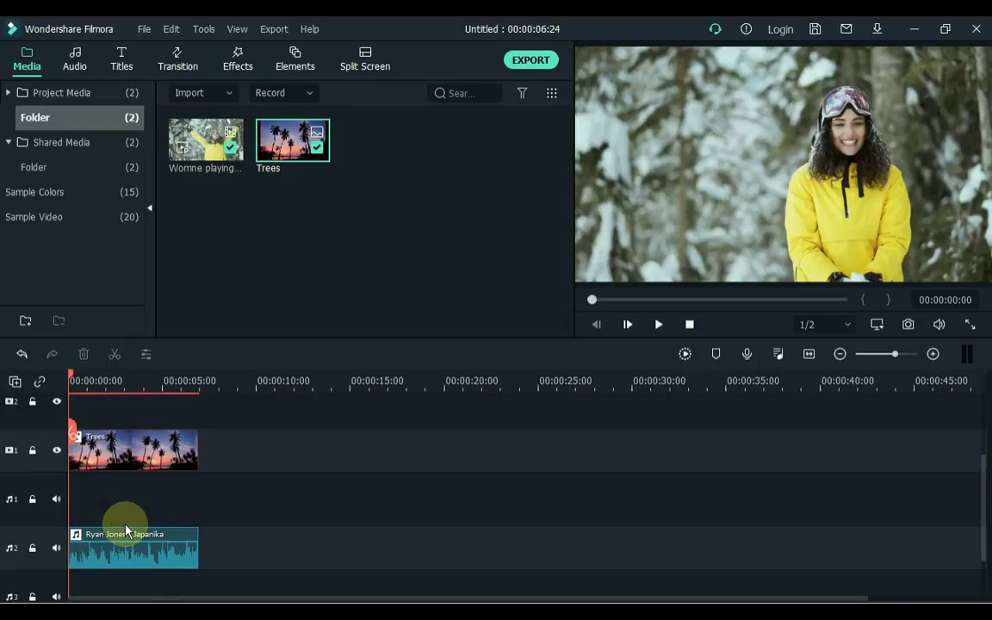
left_click(15, 382)
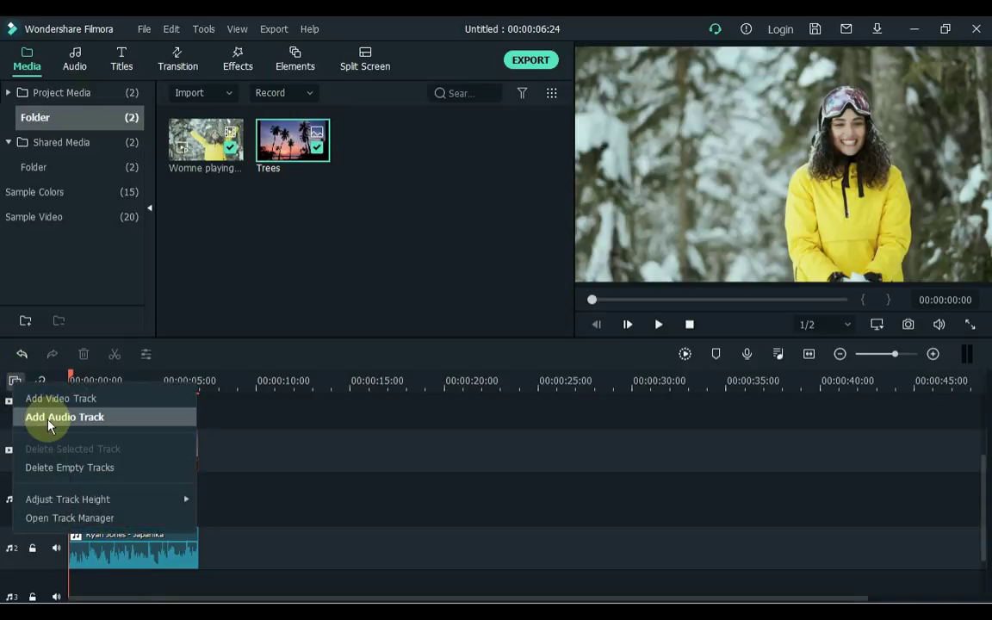
left_click(80, 476)
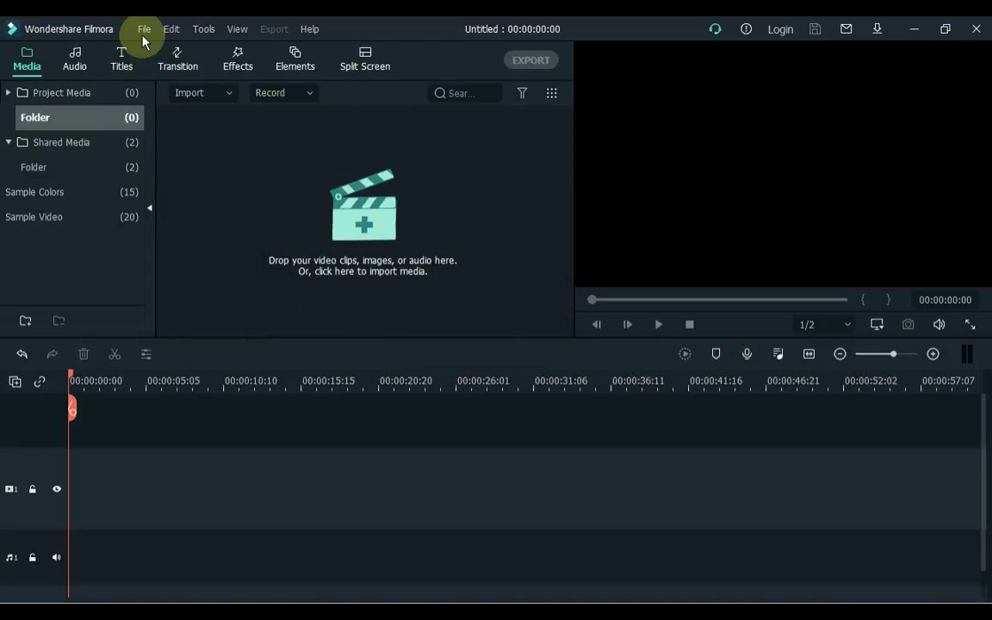
Step: Launch File > Import Media > Import with Instant Cutter Tool
left_click(144, 31)
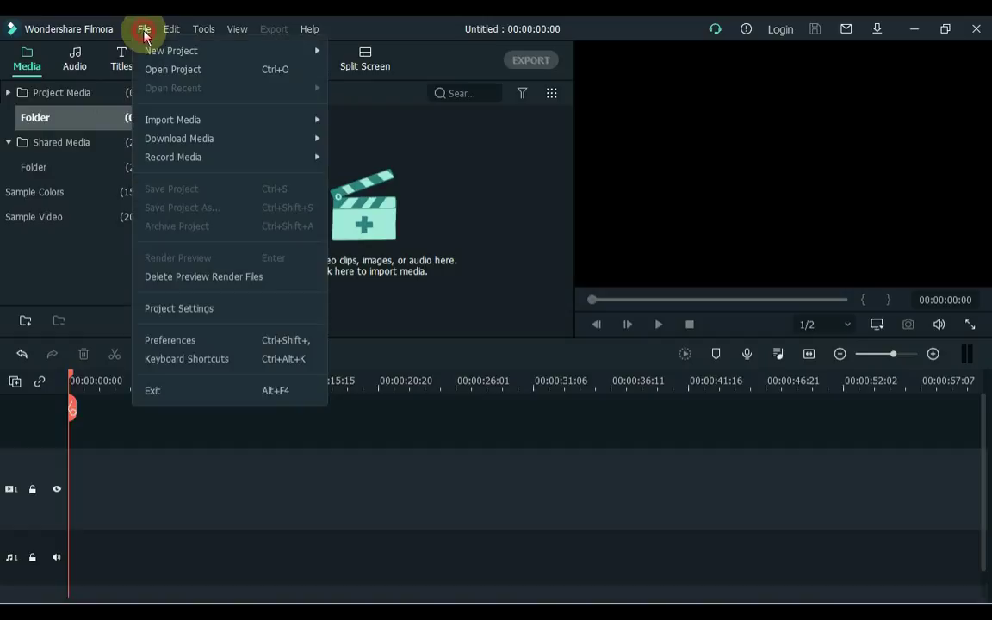
mouse_move(259, 116)
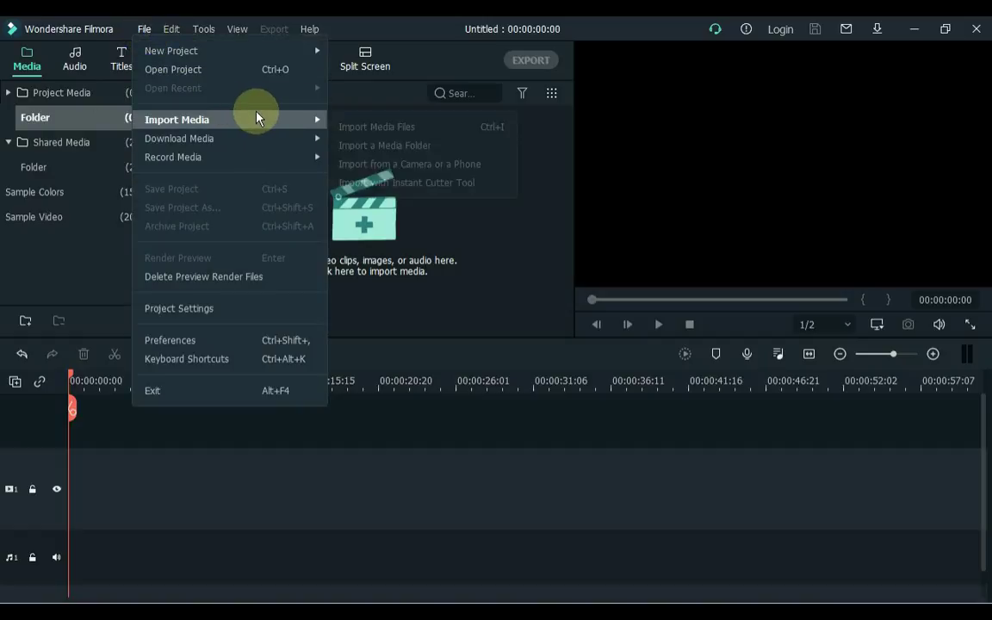
left_click(380, 183)
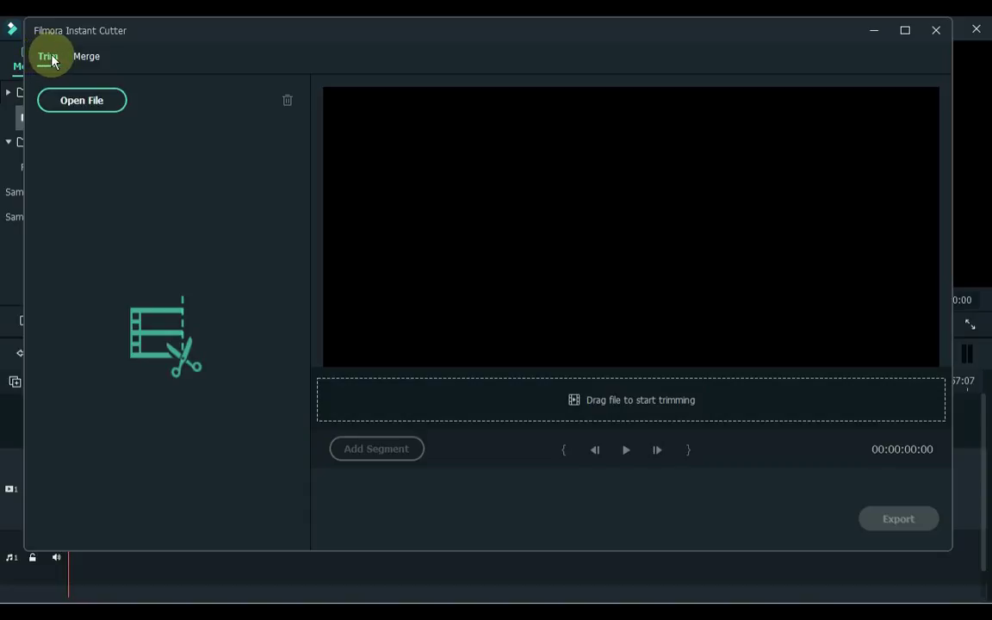
Step: On the Merge tab's Open dialog, rename the Duck floating video to 01
left_click(96, 60)
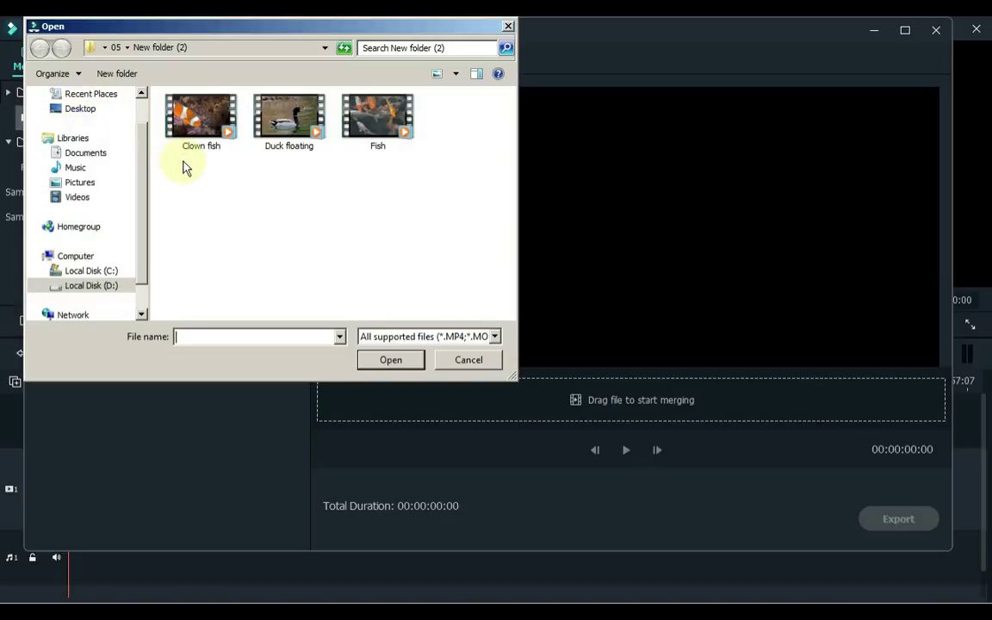
left_click_drag(183, 168, 384, 130)
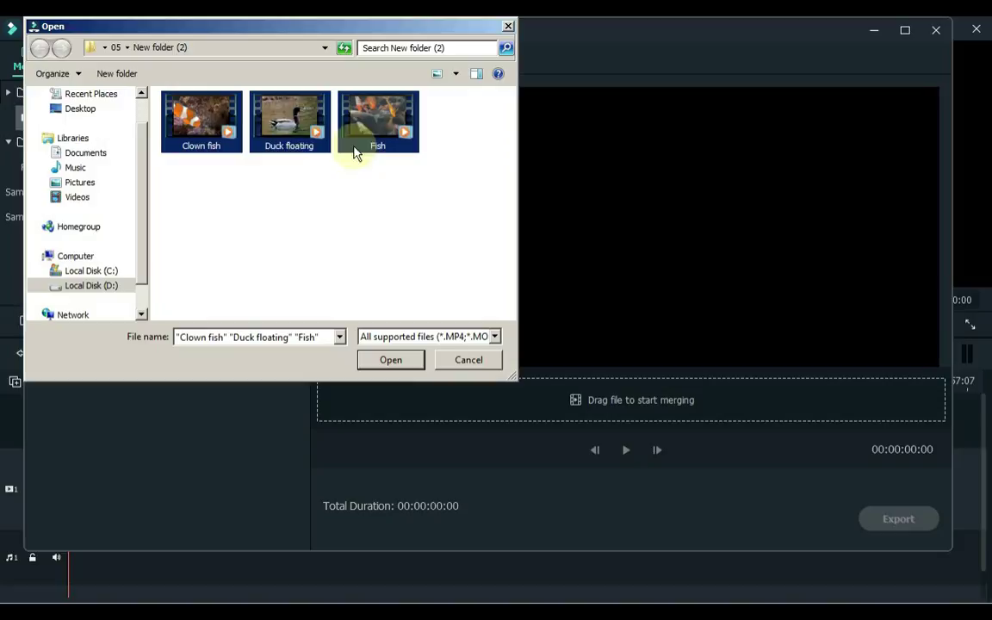
left_click(296, 146)
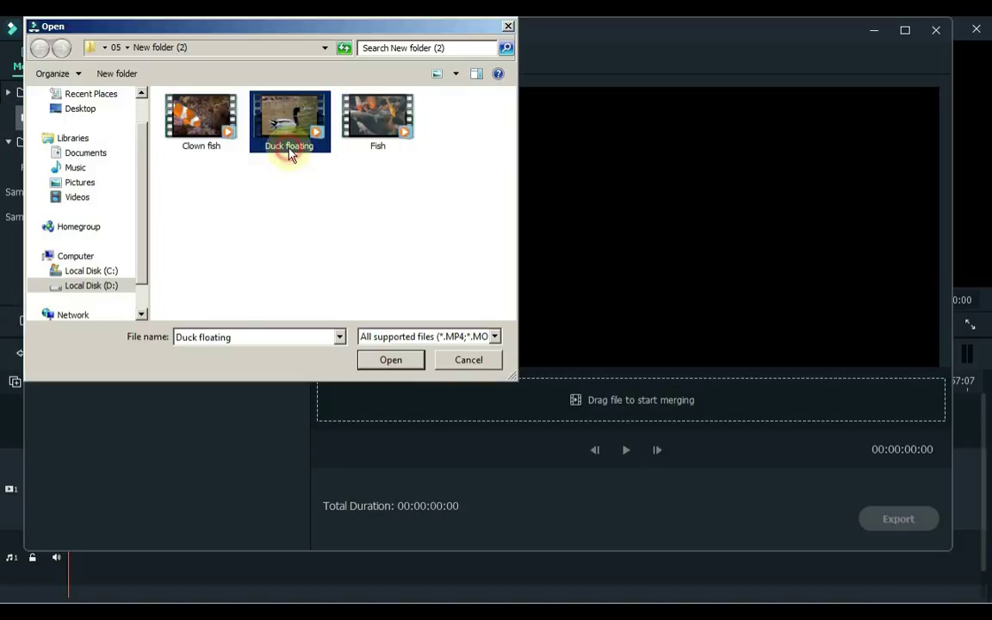
left_click(289, 148)
type("01")
key("Tab")
Step: Rename Fish to 02 and clownfish to 03, then load clips 01–03 for merging
type("02")
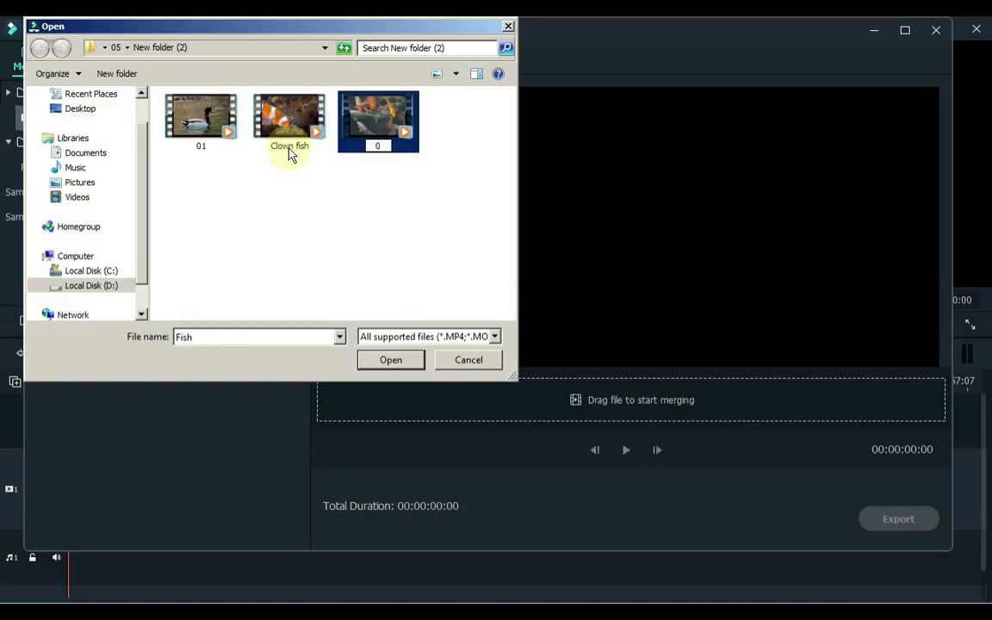
key("Tab")
key("Tab")
key("Tab")
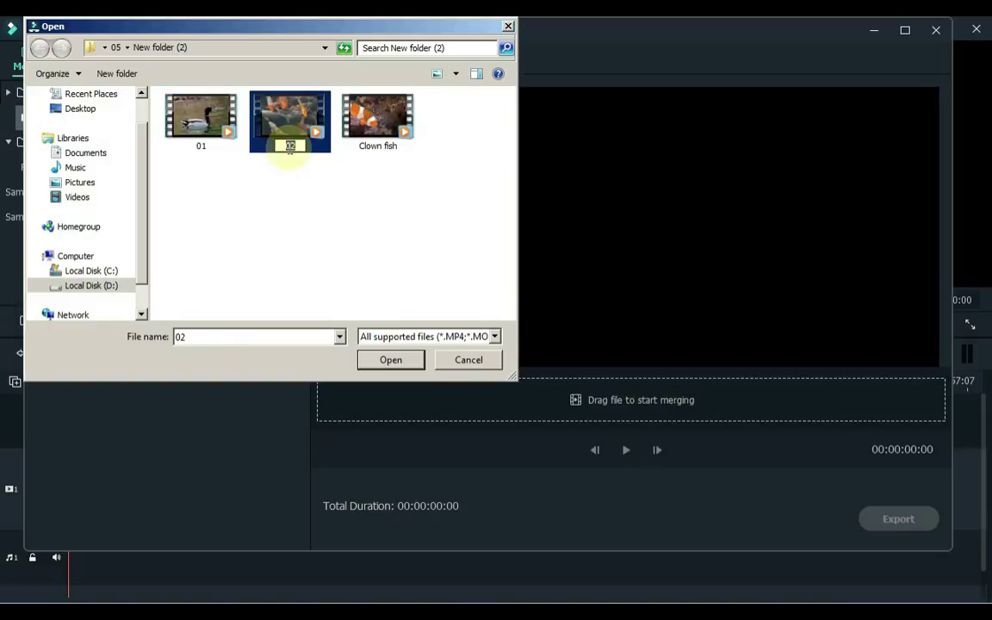
type("0")
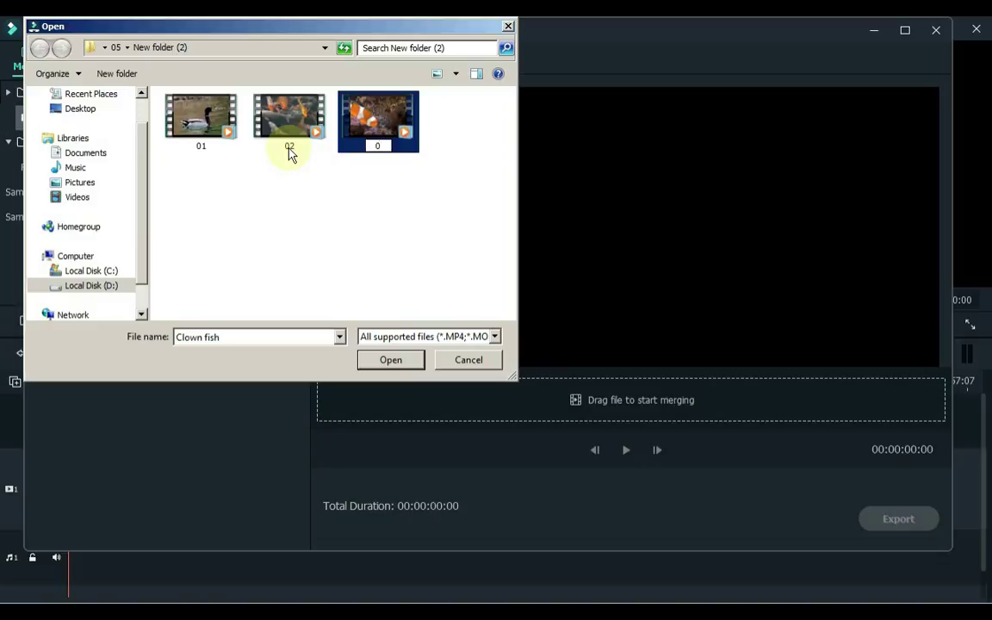
type("3")
left_click(293, 167)
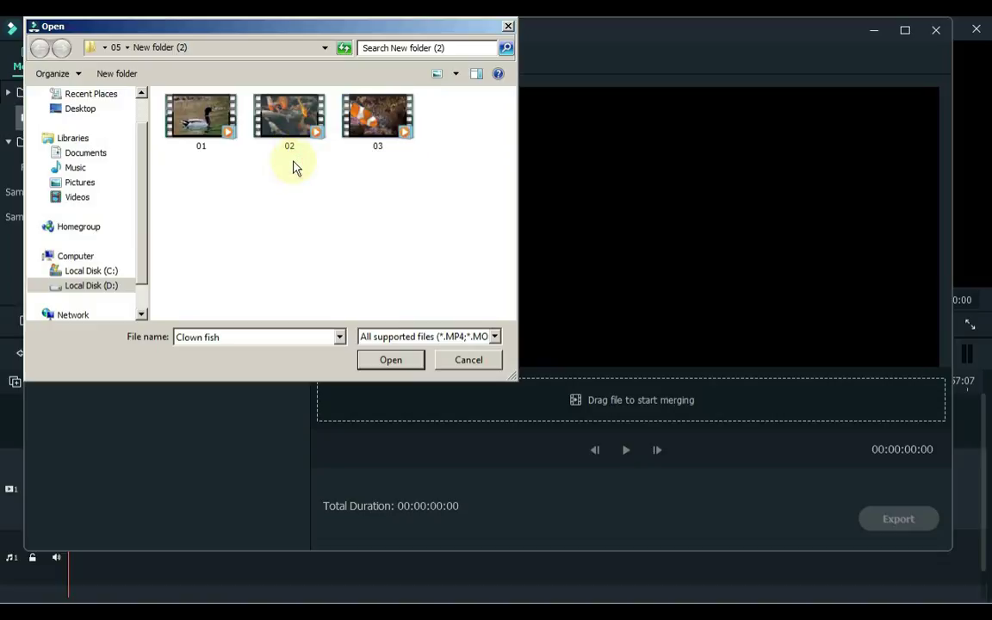
left_click_drag(186, 193, 431, 99)
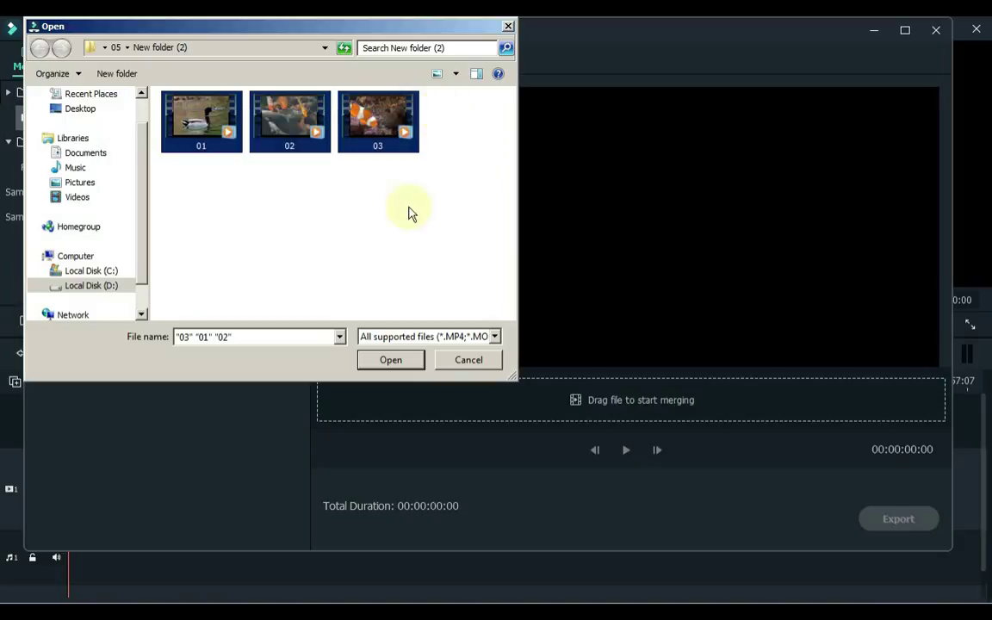
left_click(389, 360)
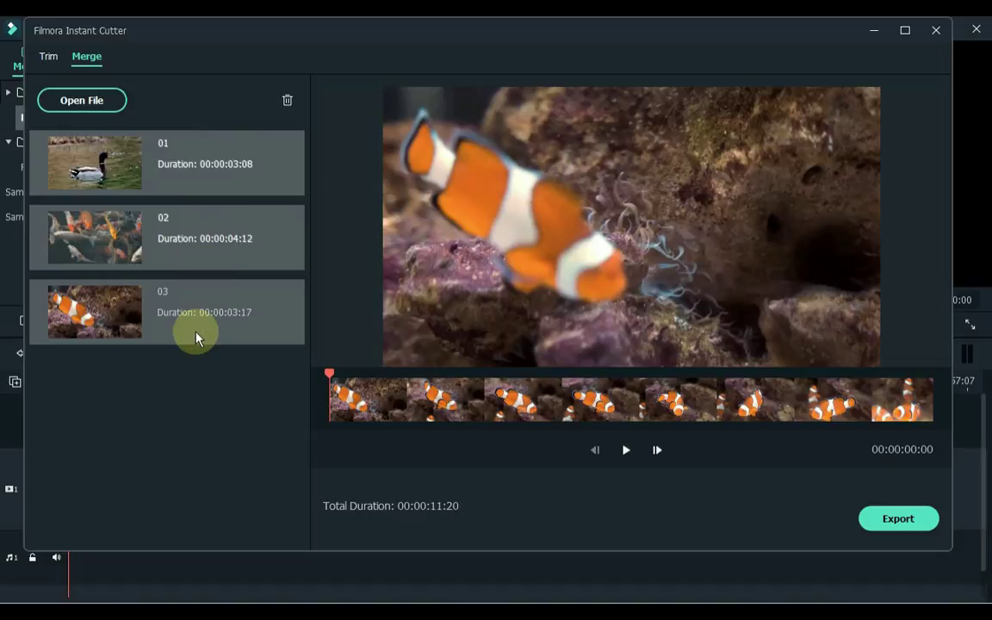
Step: Preview clip 03, then export the merge as My Video with When Done set to Open Output Folder
left_click(202, 315)
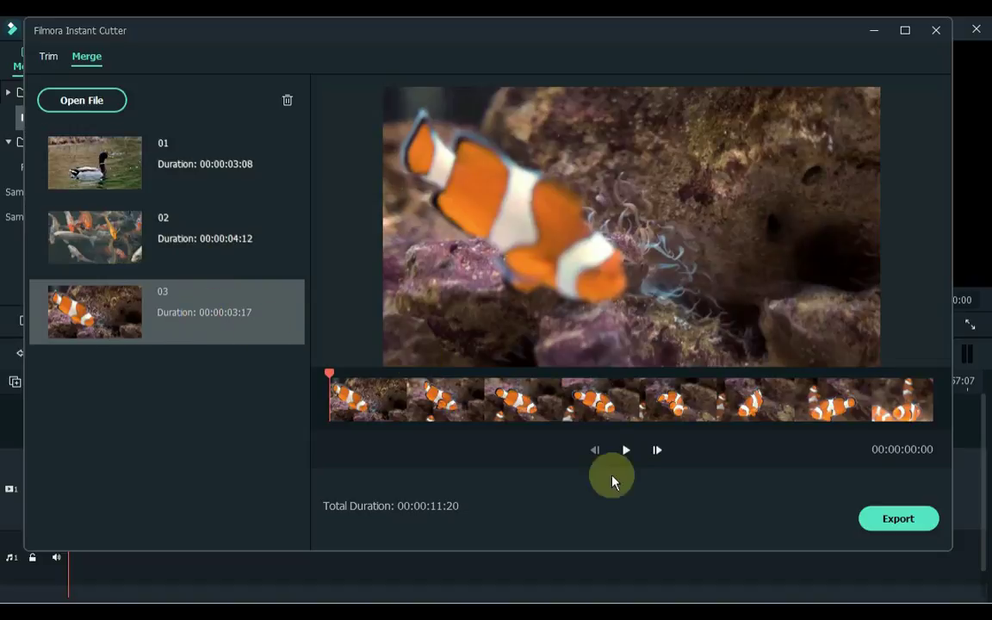
left_click(626, 450)
left_click(895, 517)
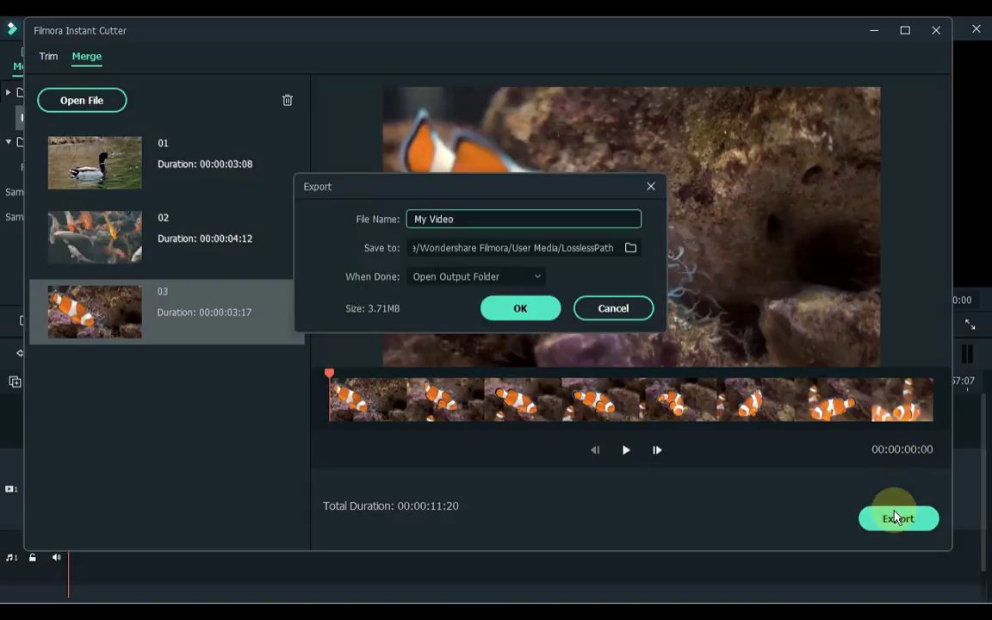
left_click(631, 249)
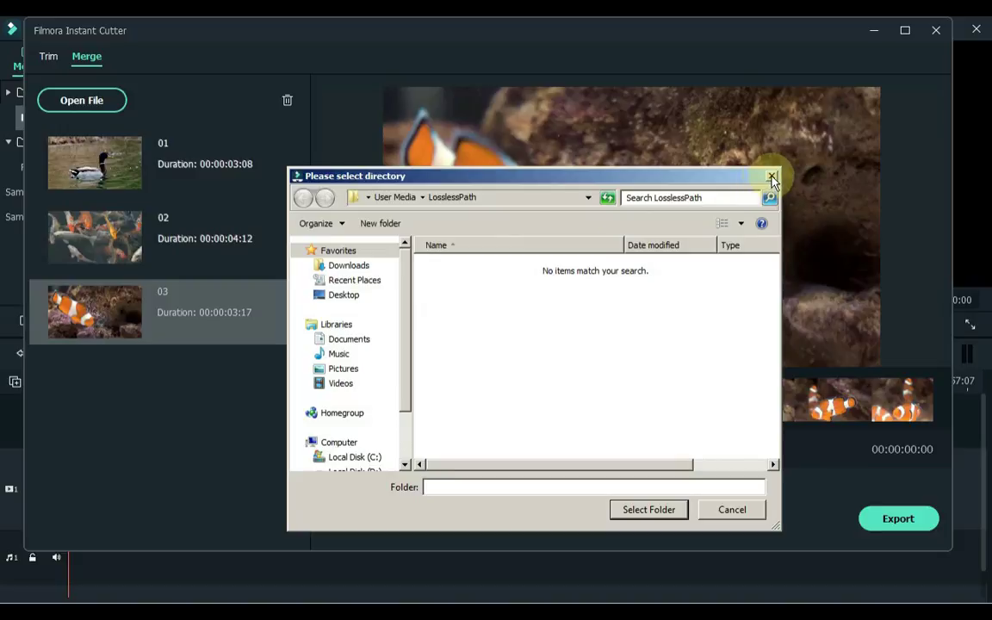
left_click(772, 178)
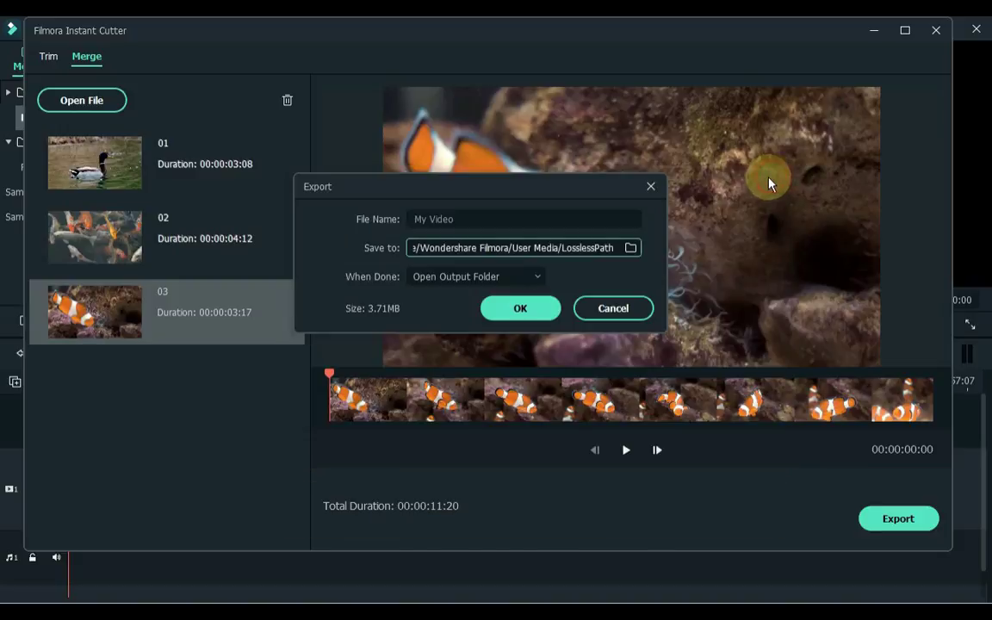
left_click(541, 277)
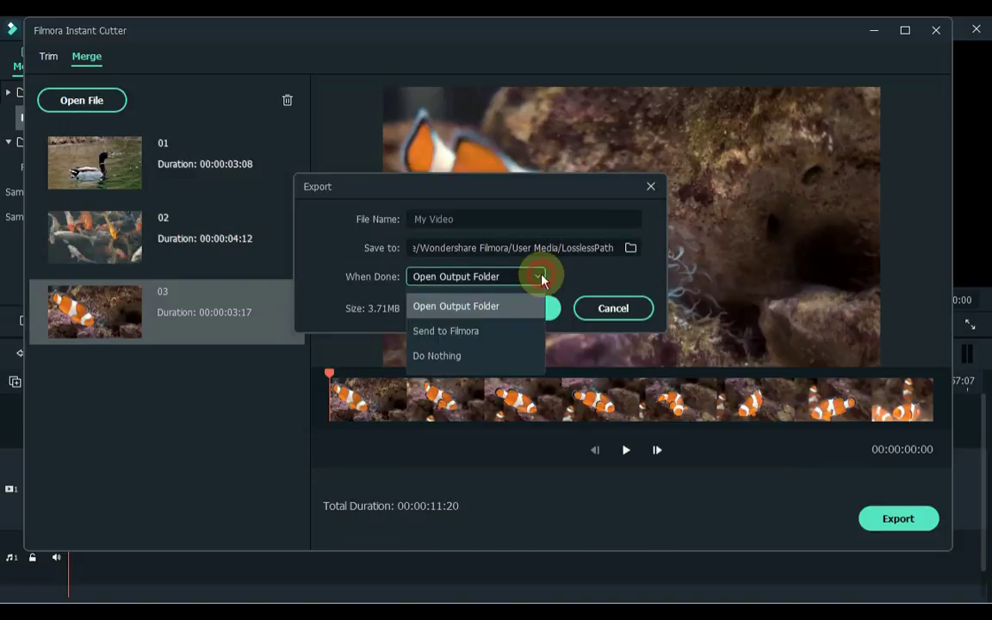
left_click(498, 313)
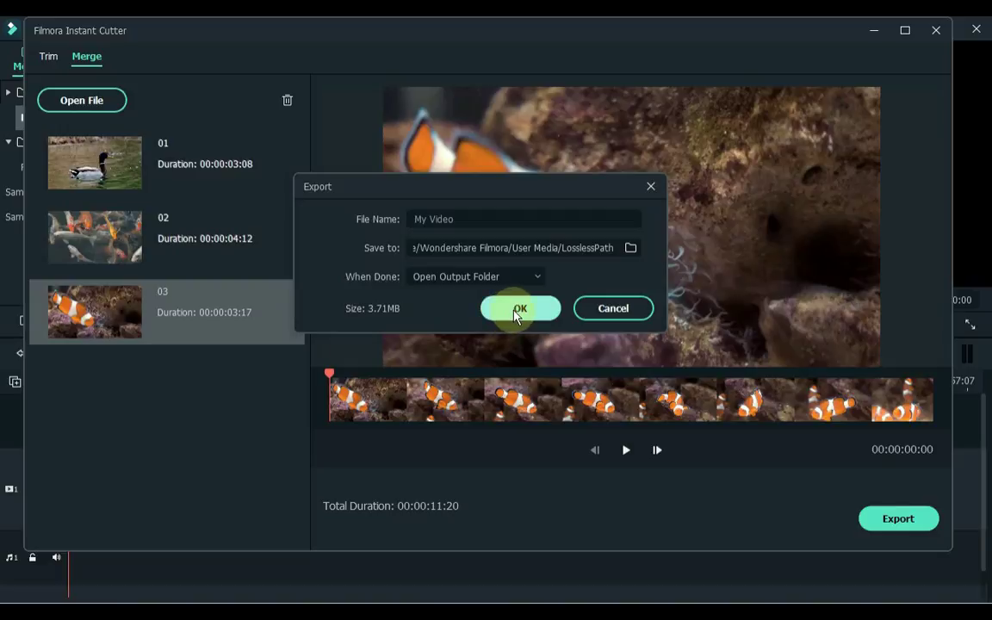
left_click(516, 310)
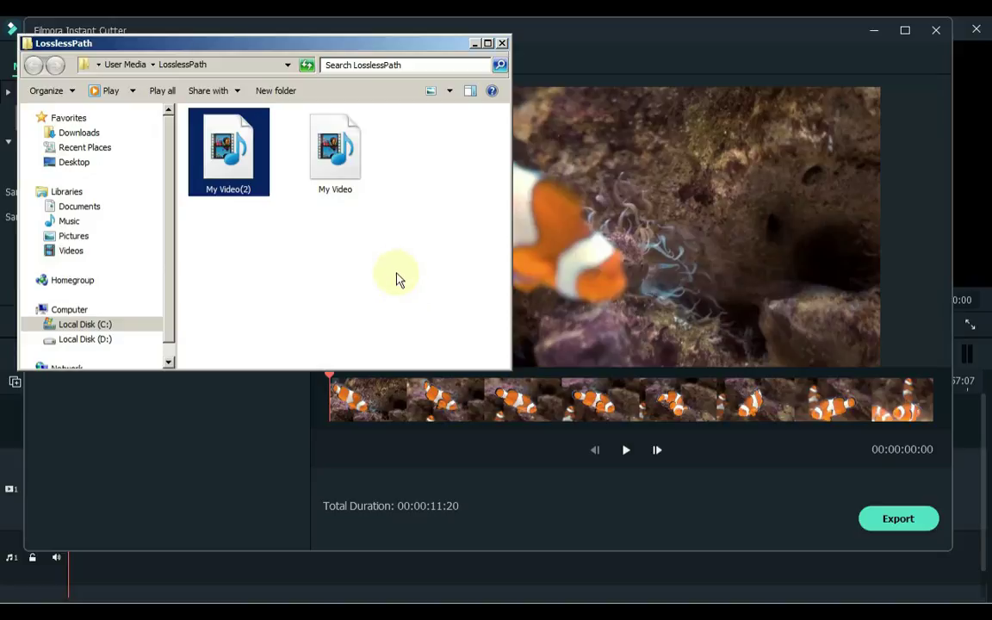
Step: Open My Video(2) from the LosslessPath folder with VLC media player
left_click_drag(237, 181, 222, 149)
right_click(222, 145)
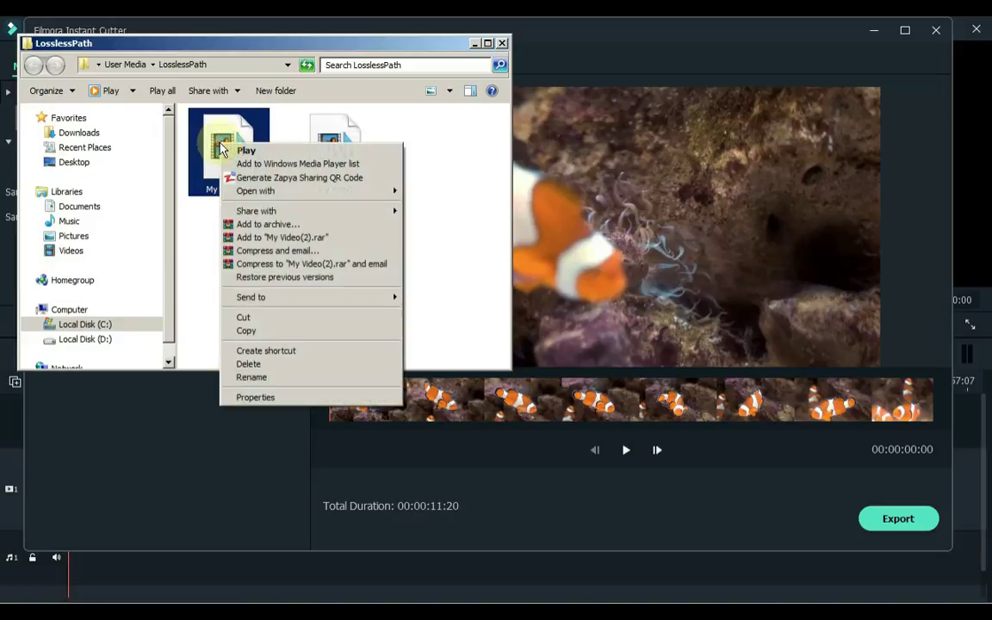
mouse_move(394, 192)
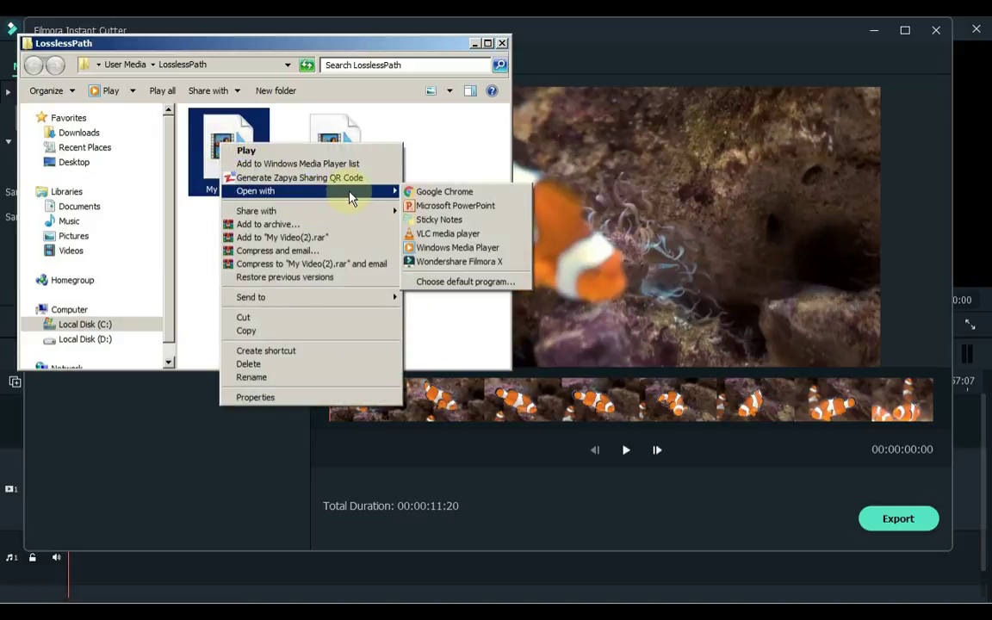
left_click(419, 233)
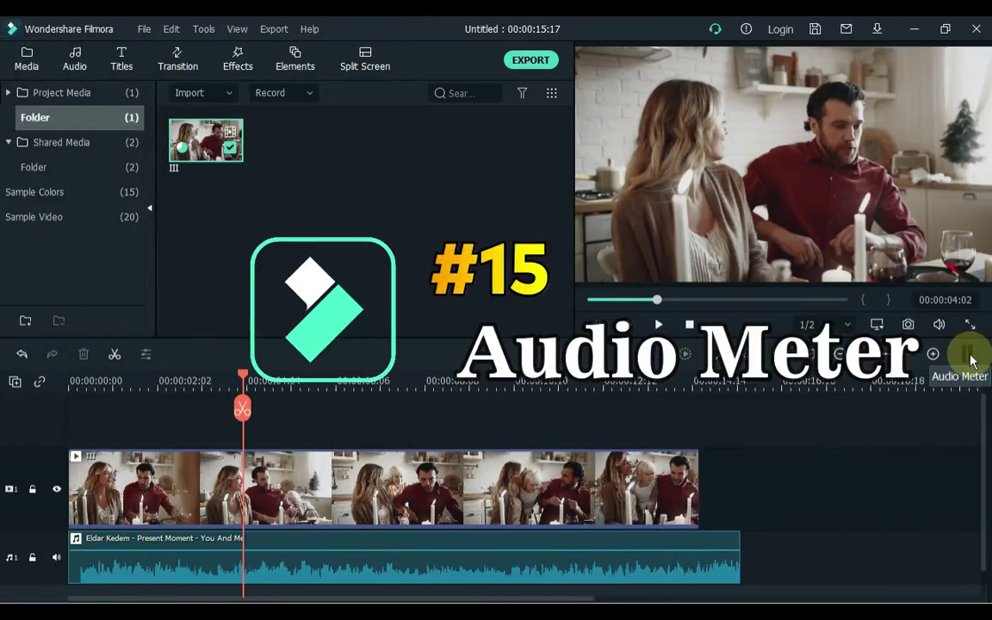
Step: Toggle the Audio Meter on and off several times while the timeline plays from about 00:00:04:02
left_click(968, 354)
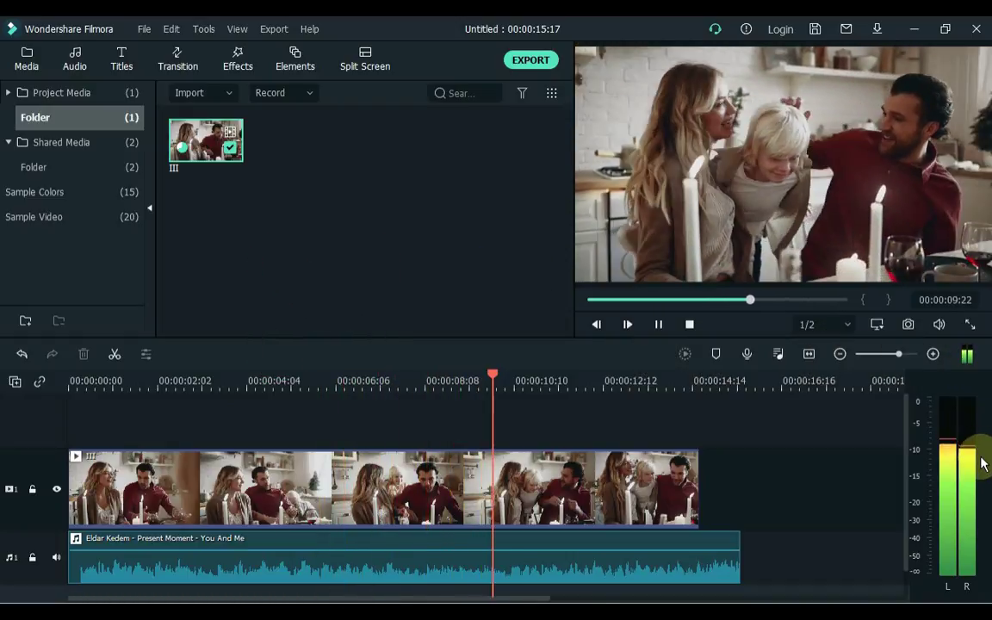
left_click(968, 356)
key("space")
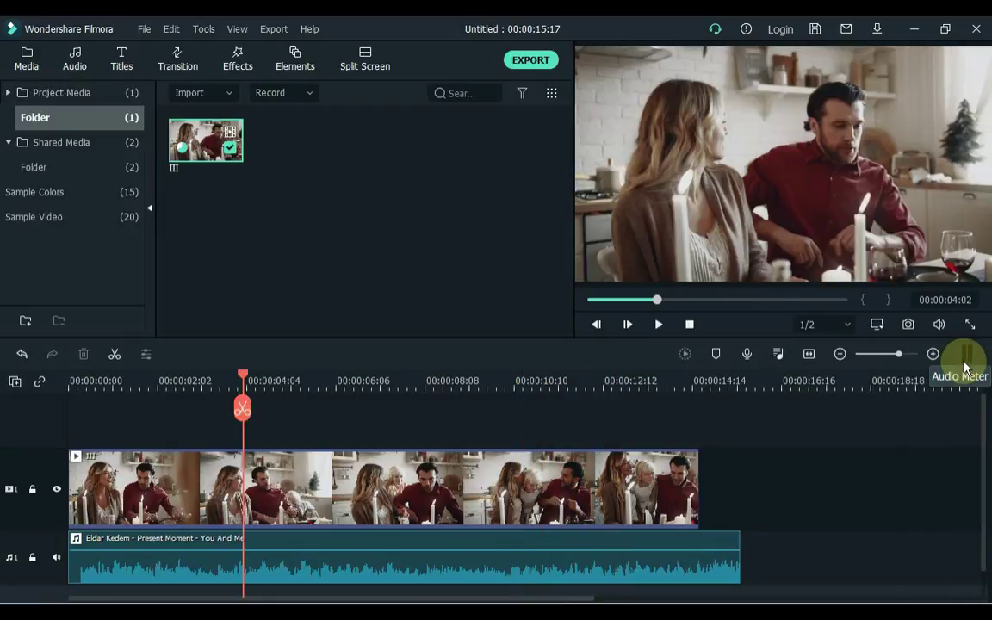
key("space")
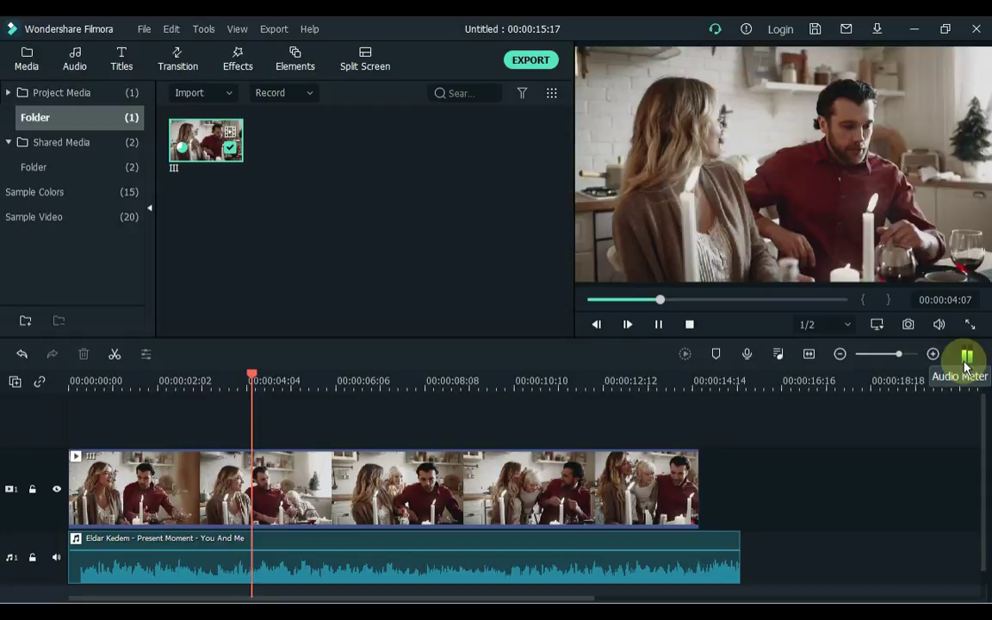
left_click(968, 357)
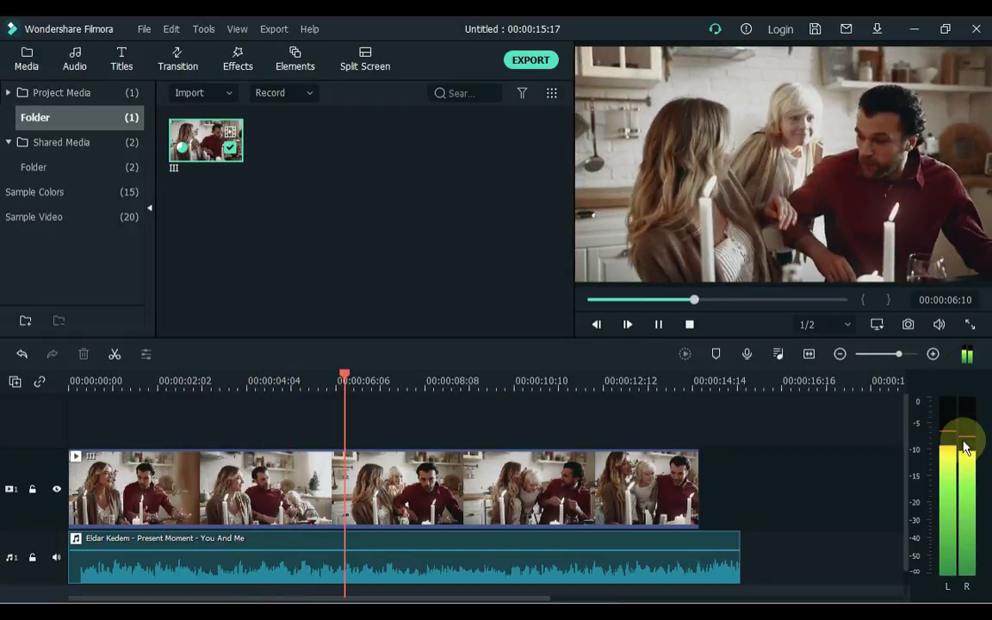
left_click(968, 356)
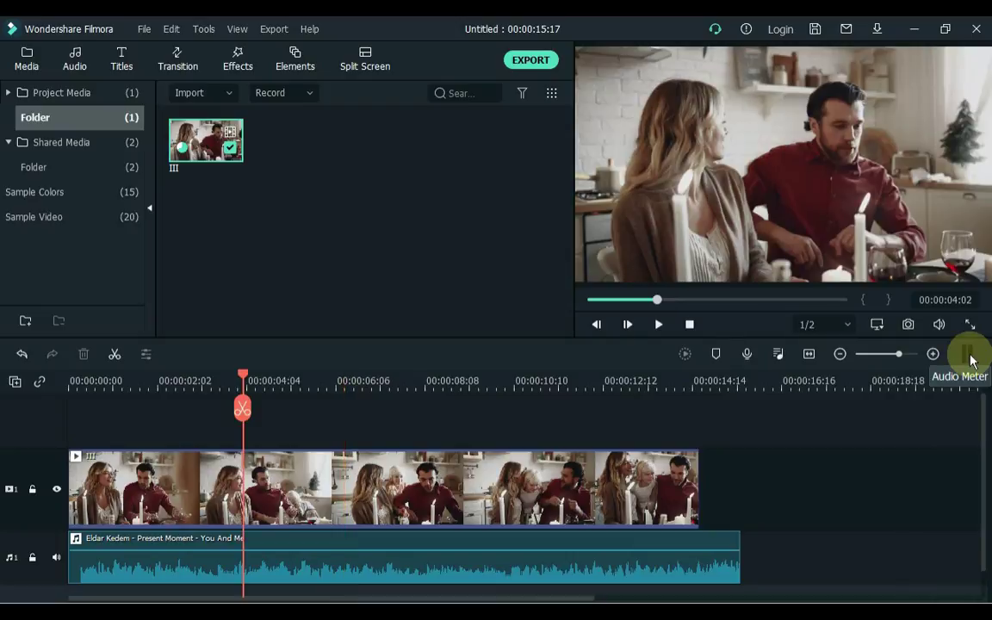
key("space")
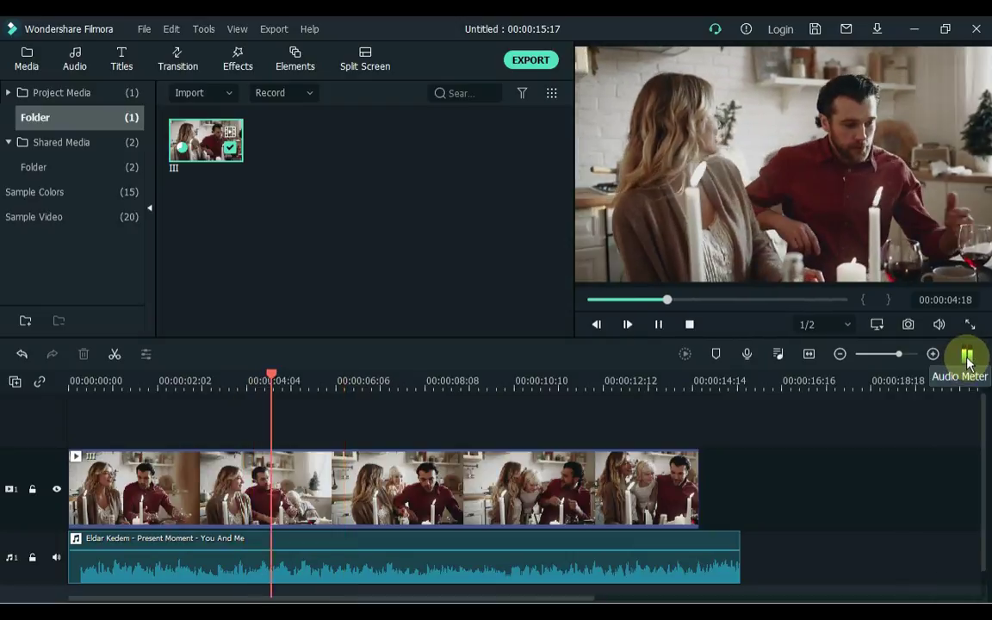
left_click(968, 356)
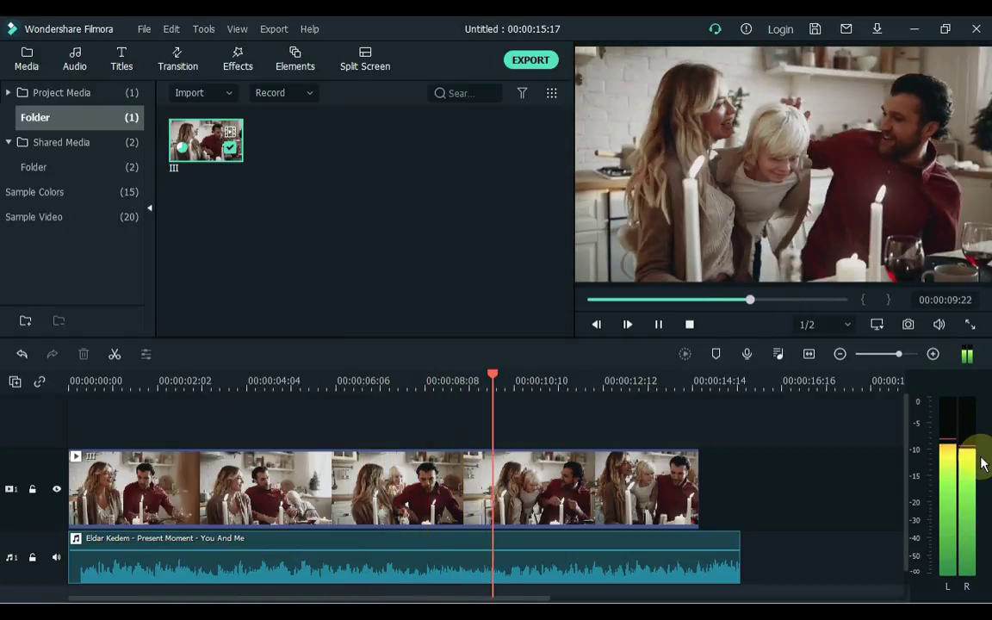
left_click(967, 358)
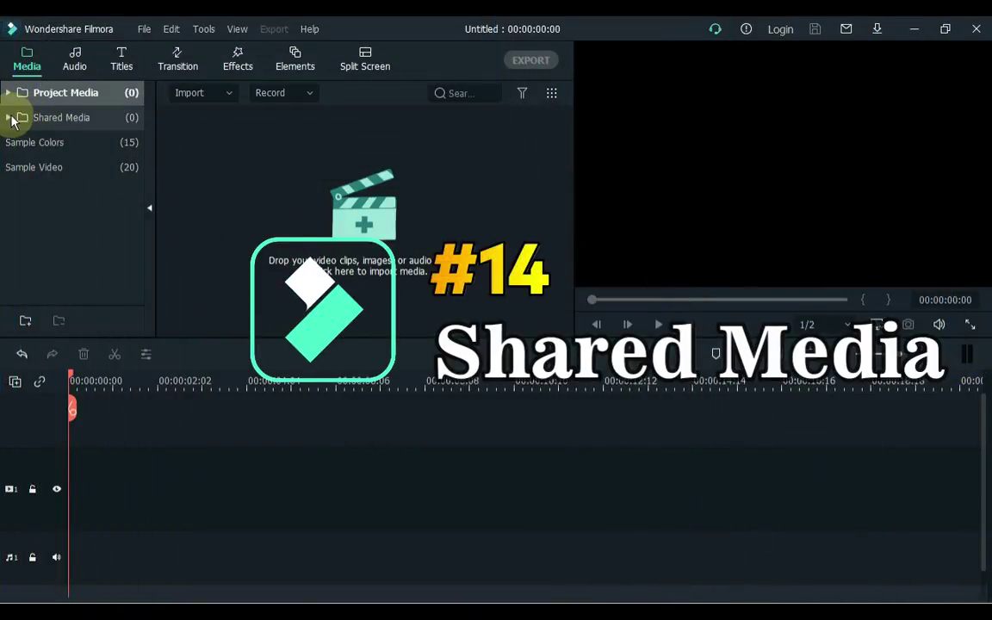
Step: Create three Shared Media folders named My Videos, My Musics and My Images
left_click(11, 119)
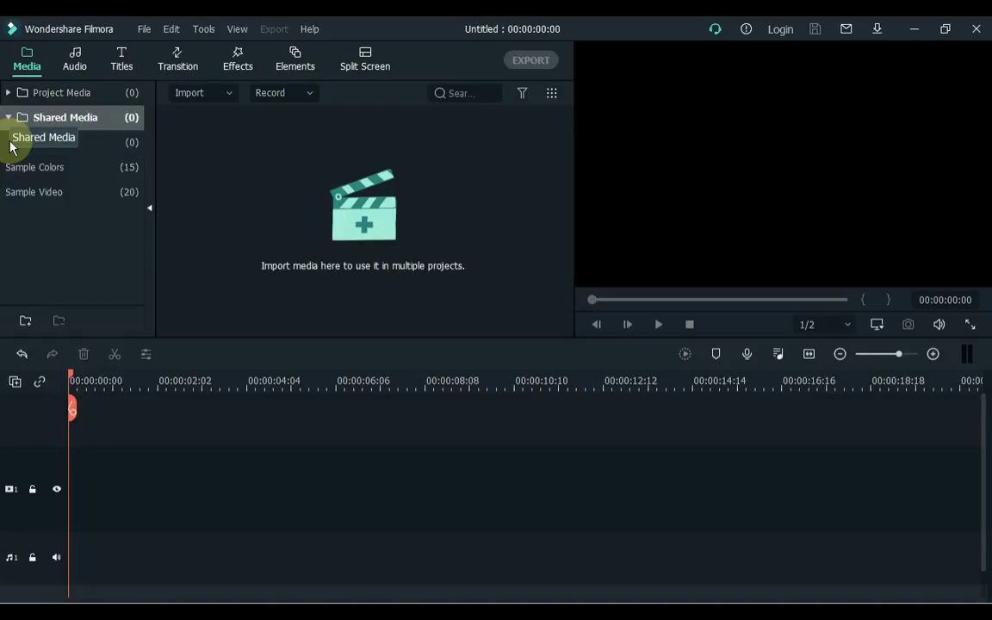
left_click(24, 324)
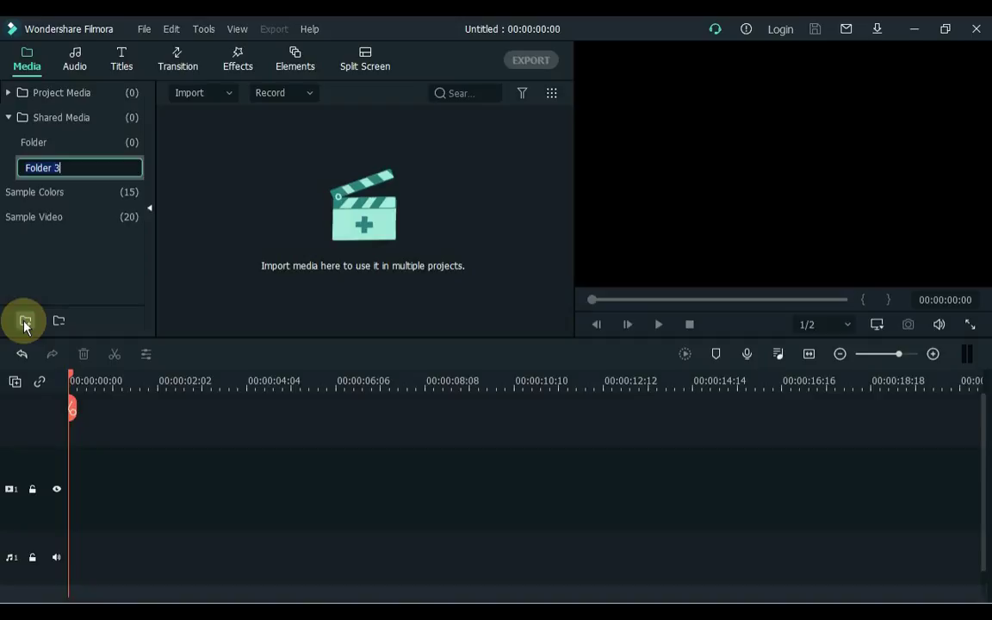
type("My Videos")
key("Return")
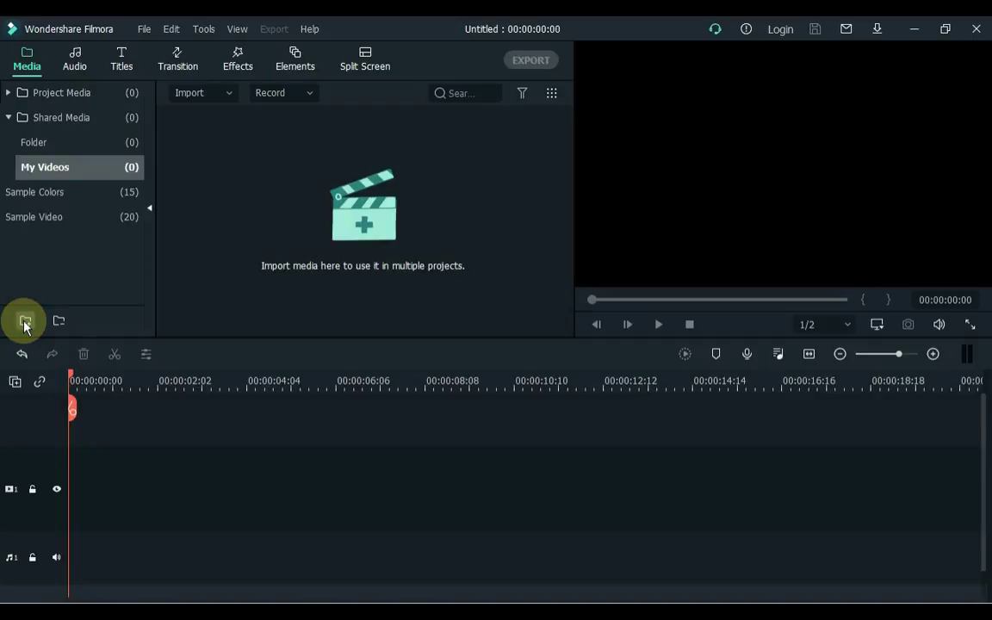
left_click(25, 324)
type("My ")
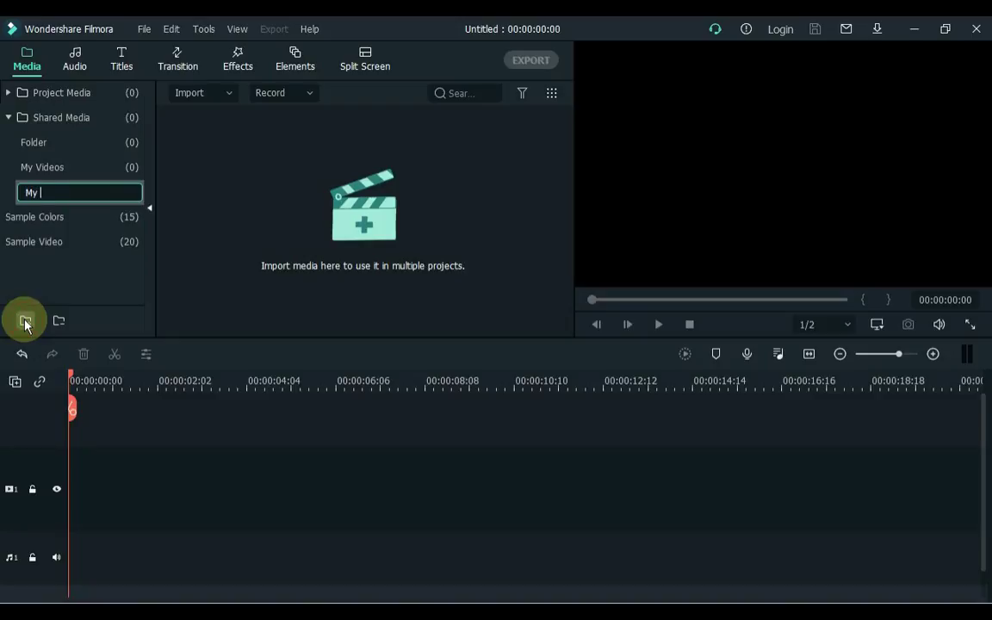
type("Musics")
key("Return")
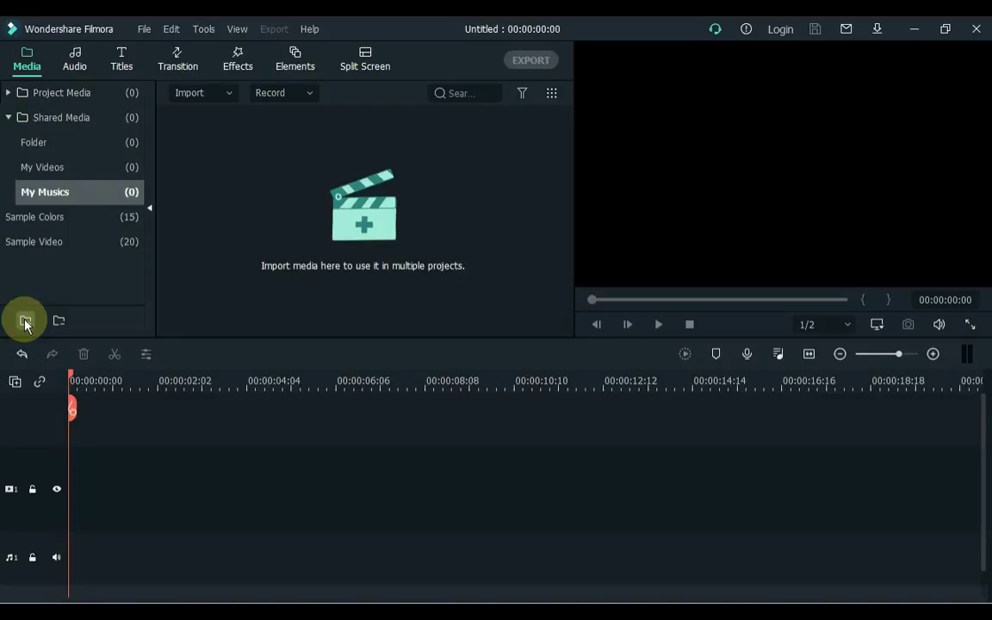
left_click(24, 325)
type("My ")
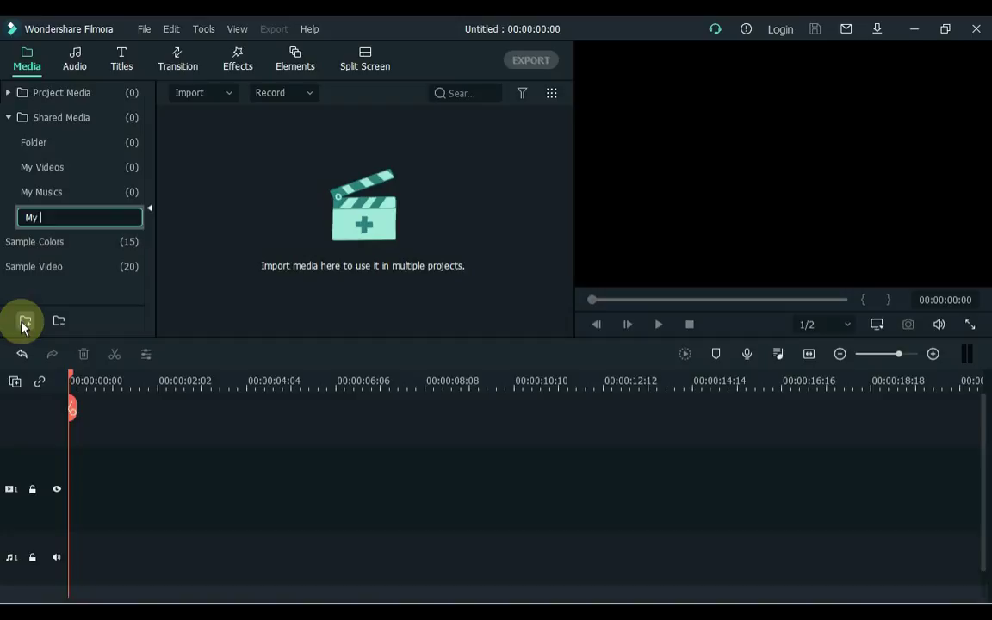
type("Images")
key("Return")
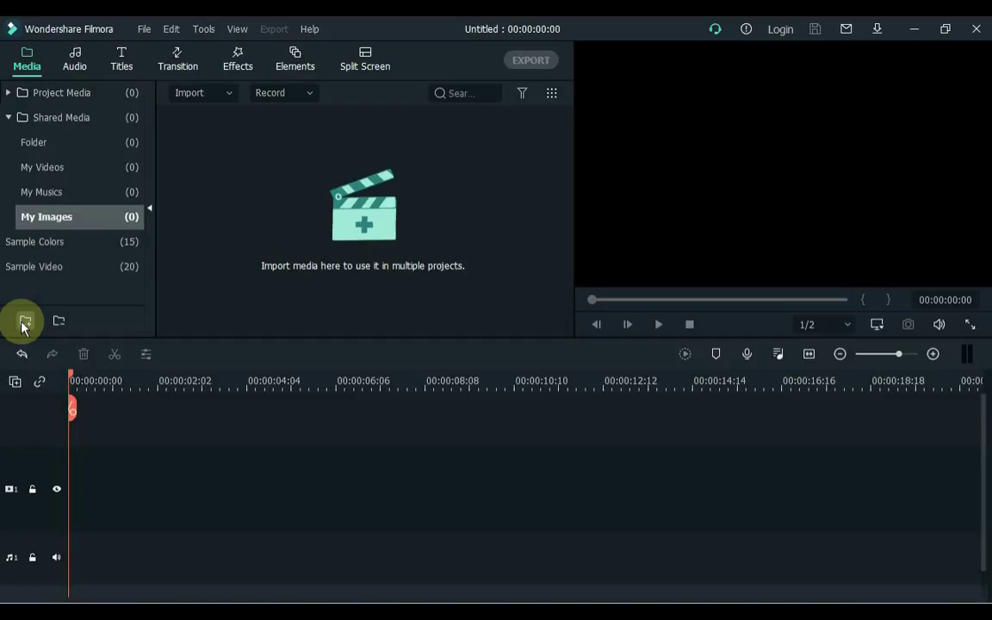
Step: Import the Rain Drops video, the Music track and the images into their folders, then check each folder
left_click(73, 173)
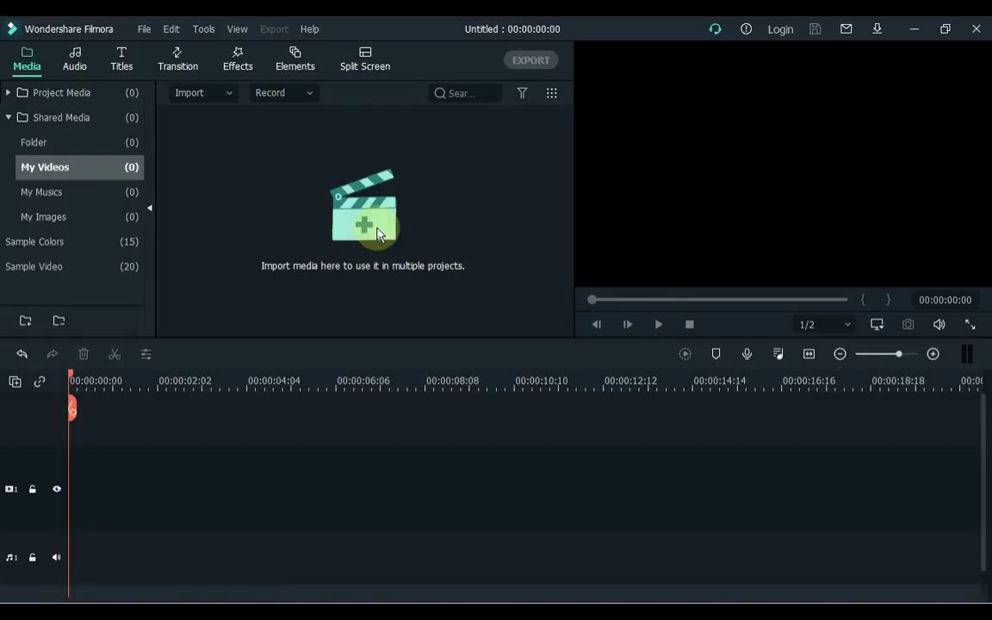
left_click_drag(376, 226, 351, 231)
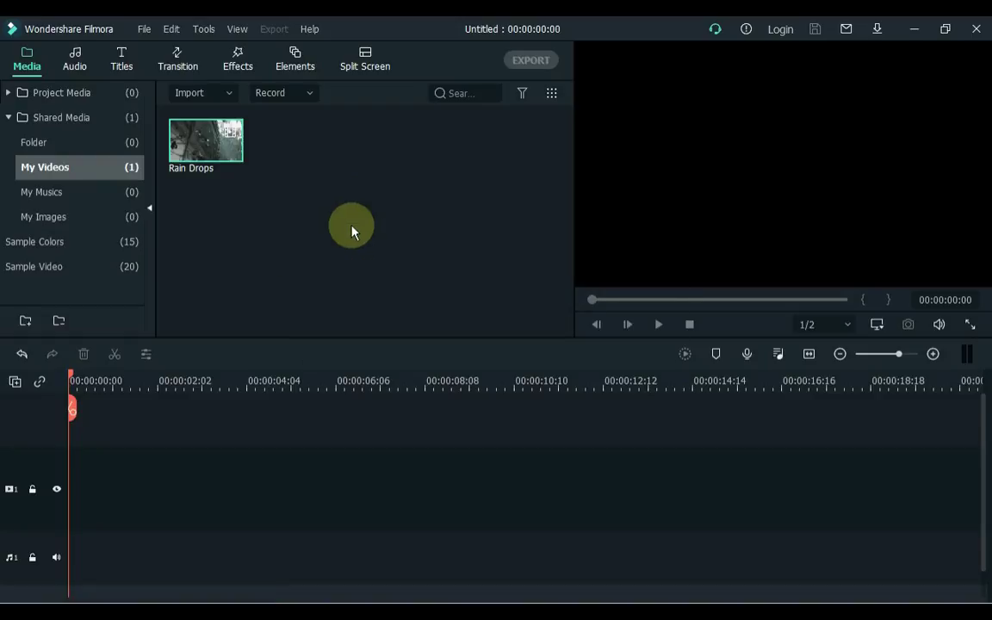
left_click(110, 193)
left_click_drag(300, 603, 348, 237)
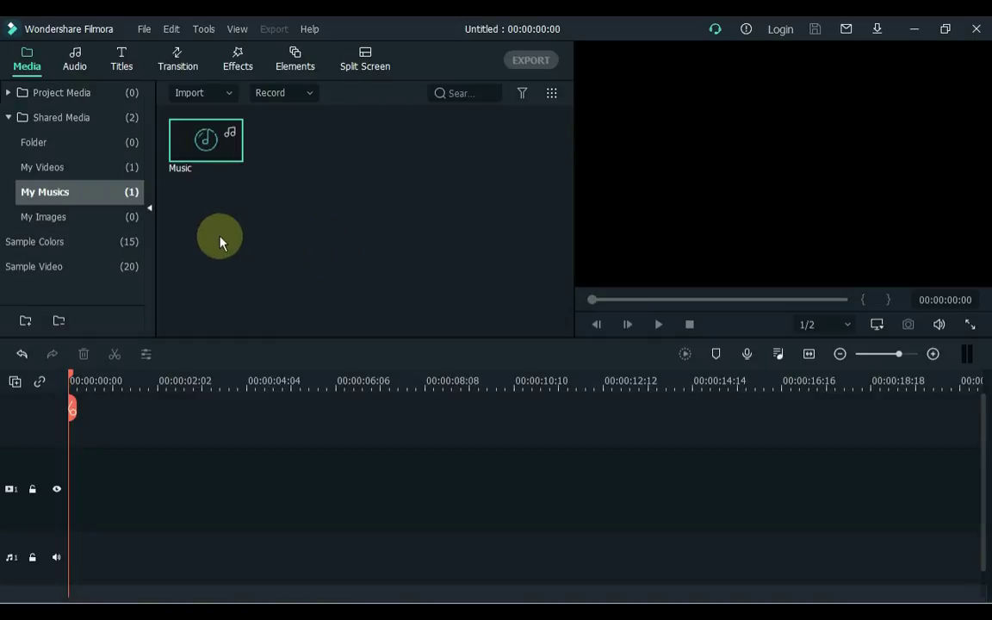
left_click(92, 219)
left_click_drag(92, 222, 323, 232)
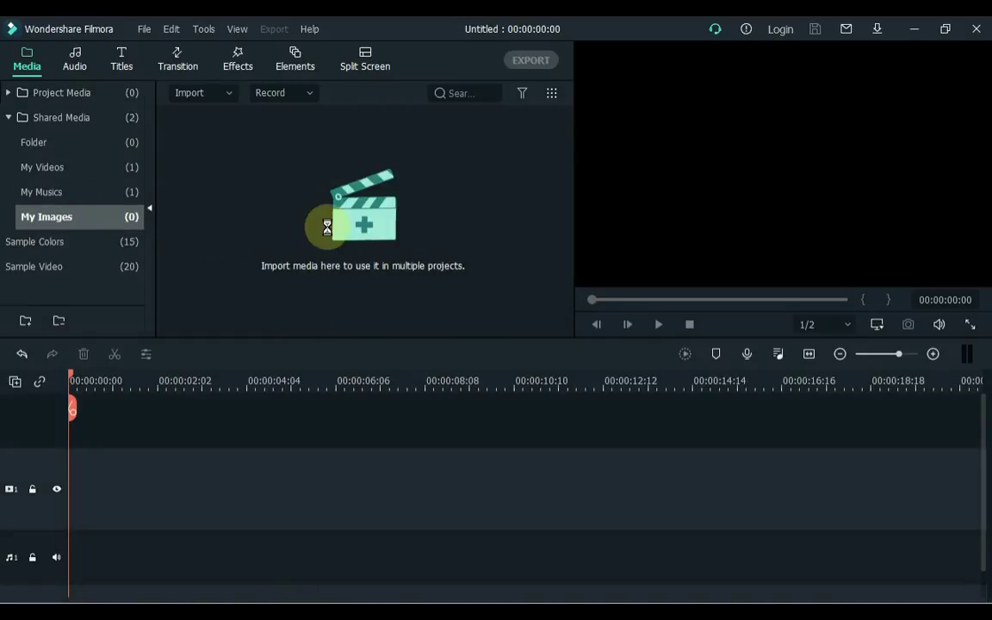
left_click(272, 211)
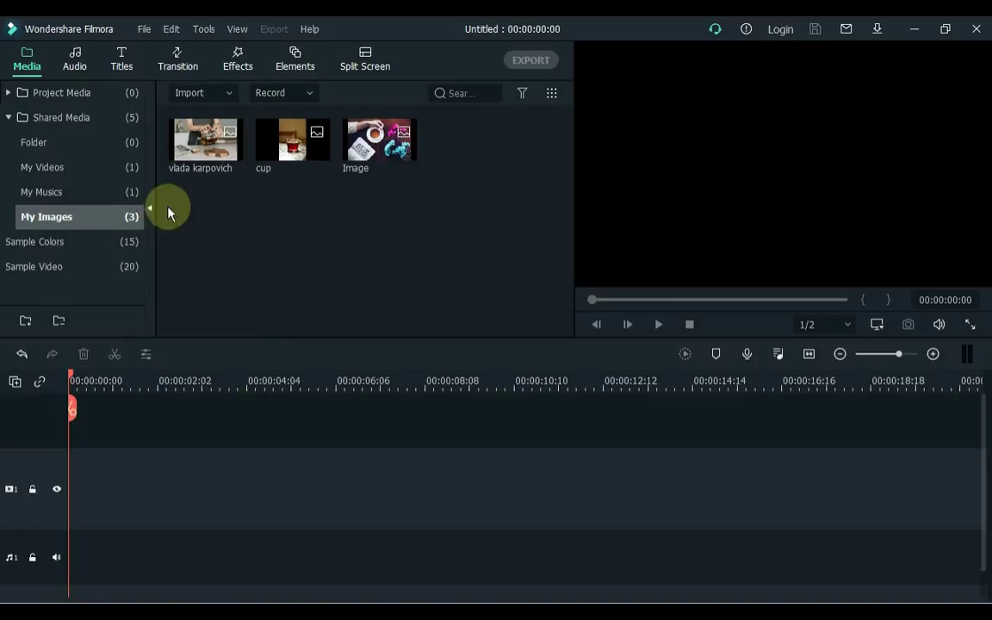
left_click(131, 195)
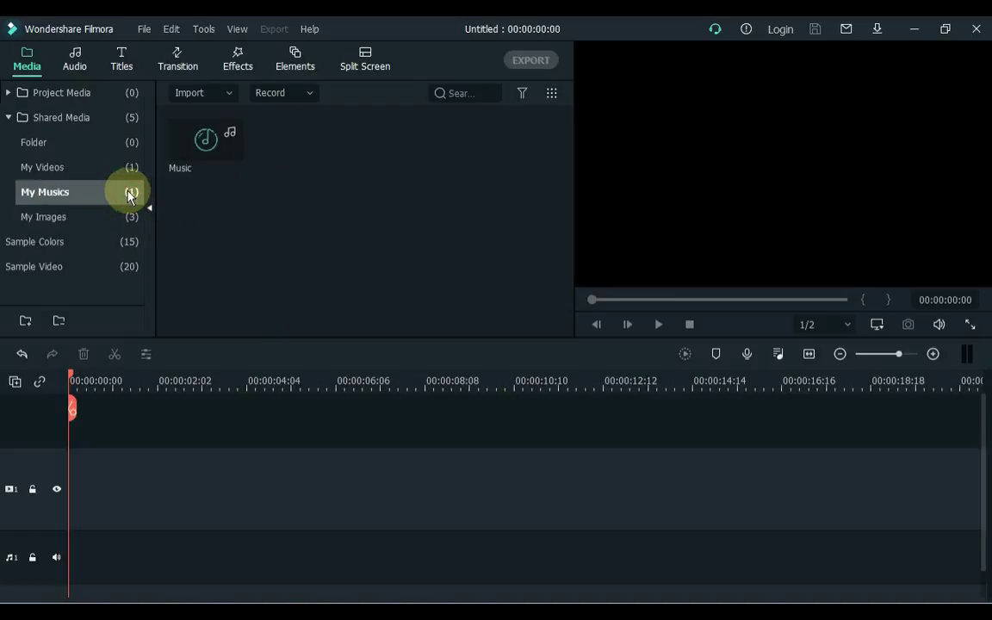
left_click(117, 169)
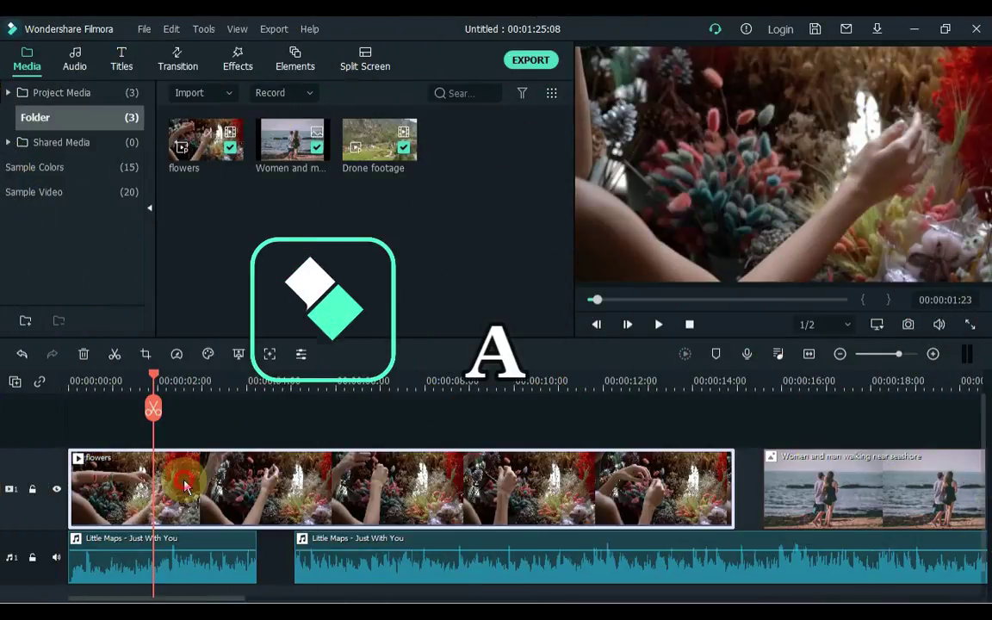
Step: Split the flowers clip again at 00:00:02:15, then delete the short piece between the cuts and restore it
left_click(153, 408)
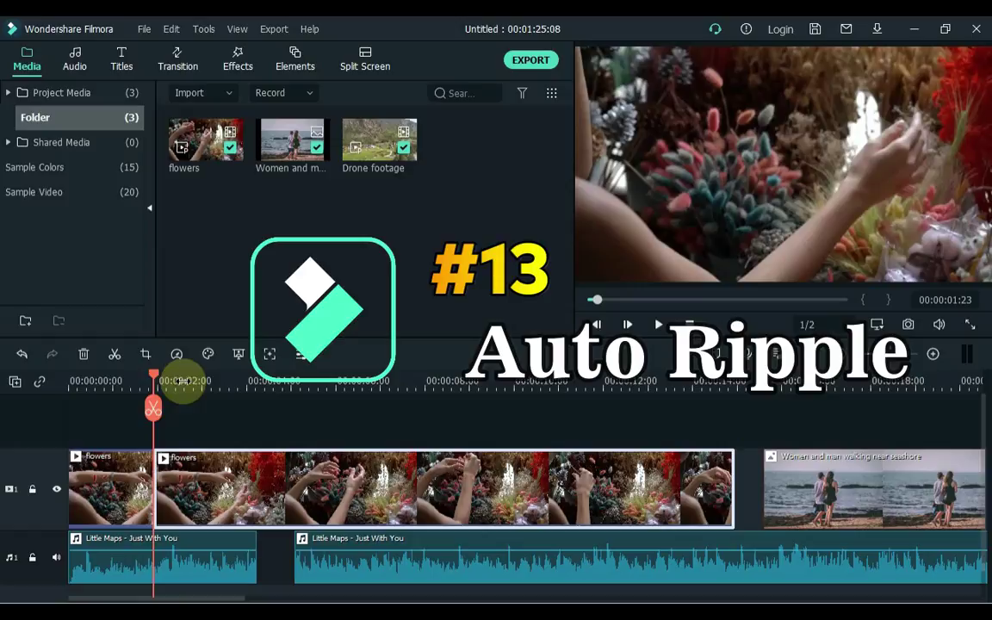
left_click(183, 381)
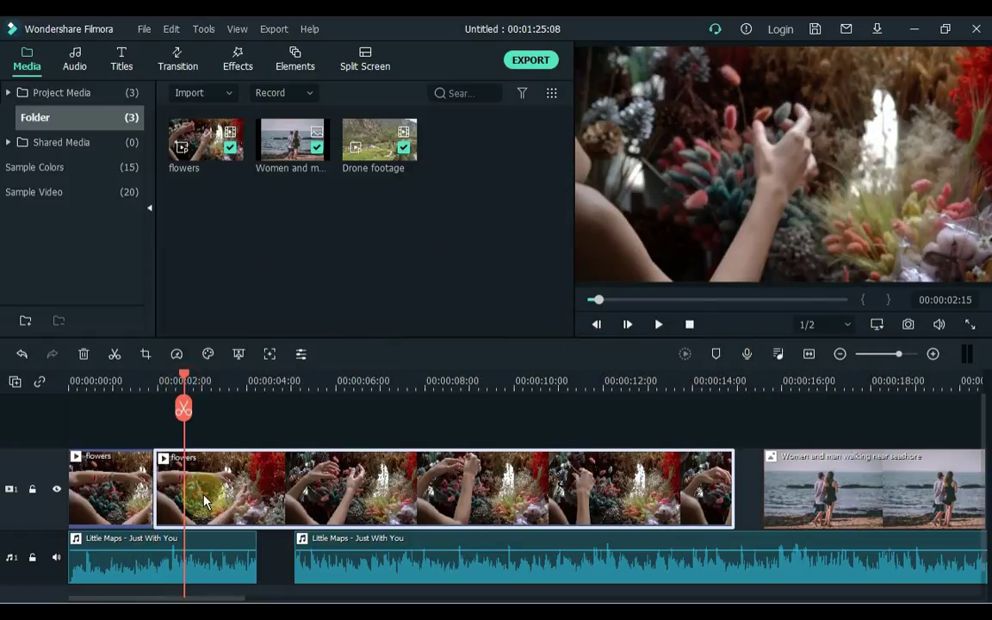
key("ctrl+b")
left_click(175, 495)
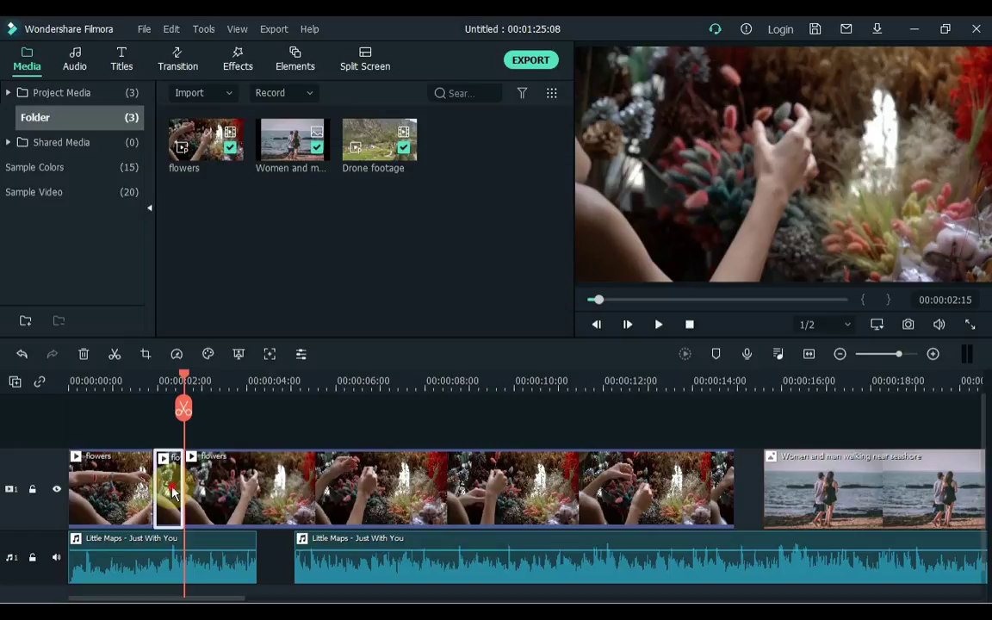
key("ctrl+z")
key("Delete")
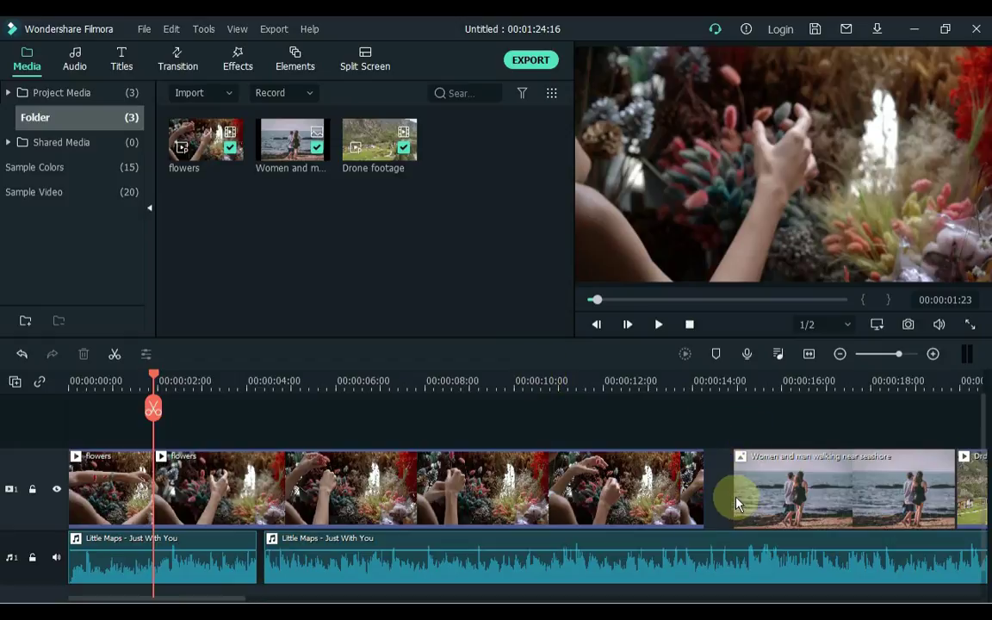
key("alt+f")
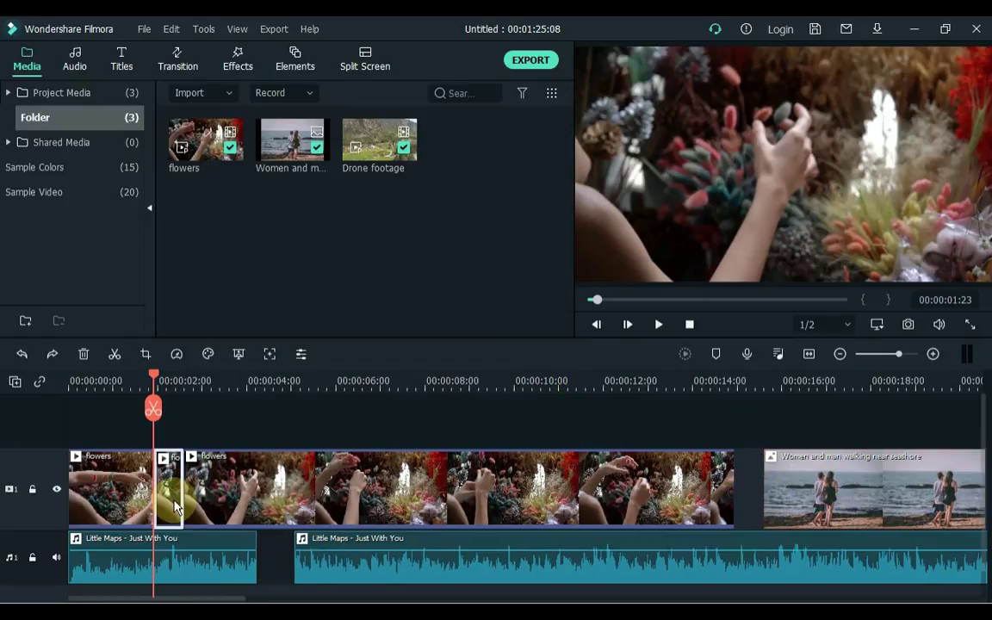
Step: With auto ripple off, delete the short flowers piece and the second flowers clip, leaving gaps
left_click(40, 383)
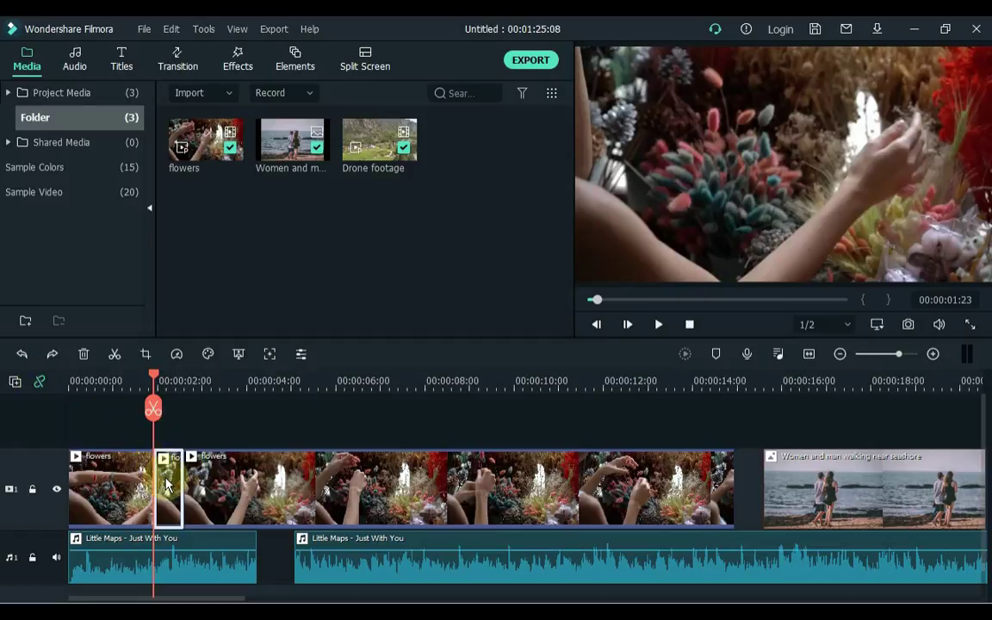
key("Delete")
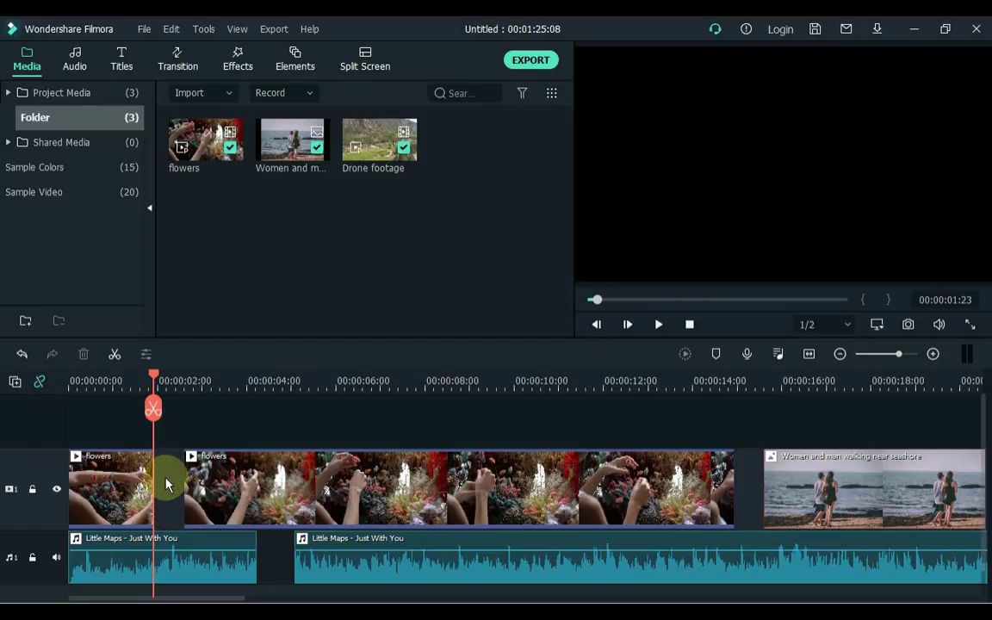
left_click(280, 478)
key("Delete")
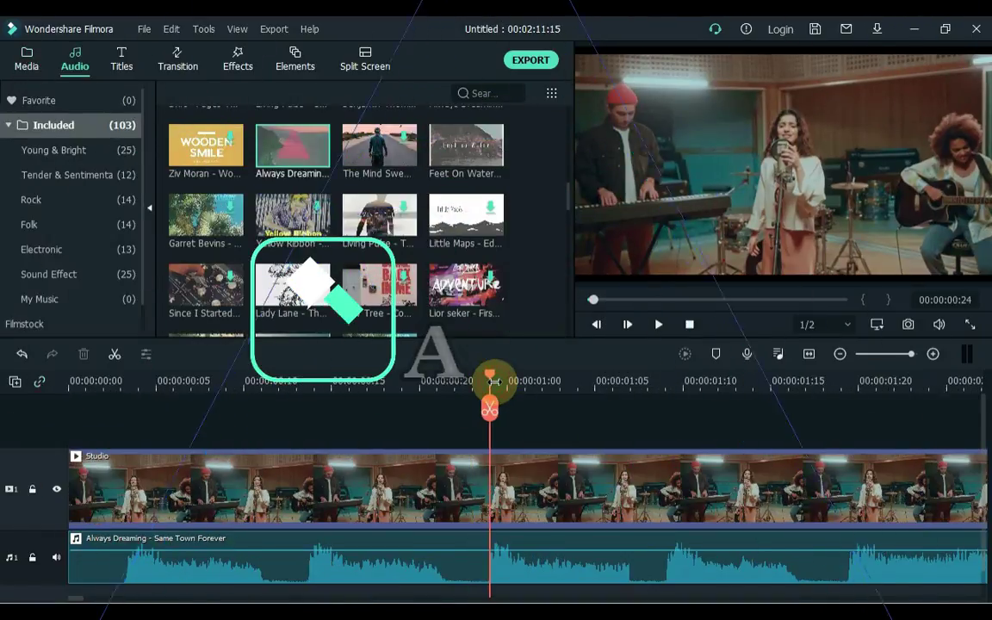
Step: Add markers at the playhead to the Always Dreaming audio clip and the Studio video clip
left_click(504, 569)
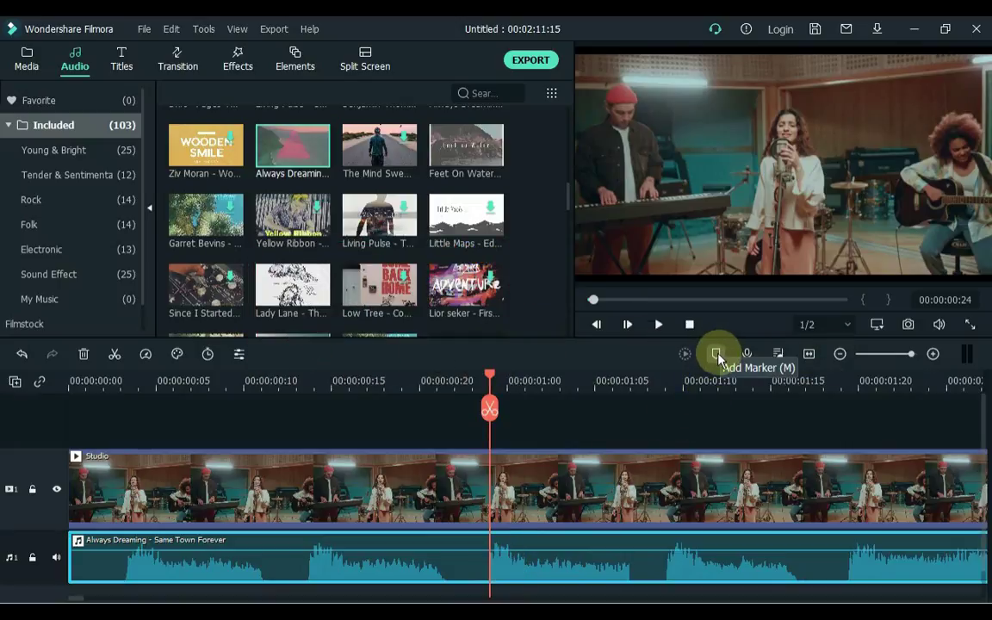
left_click(718, 357)
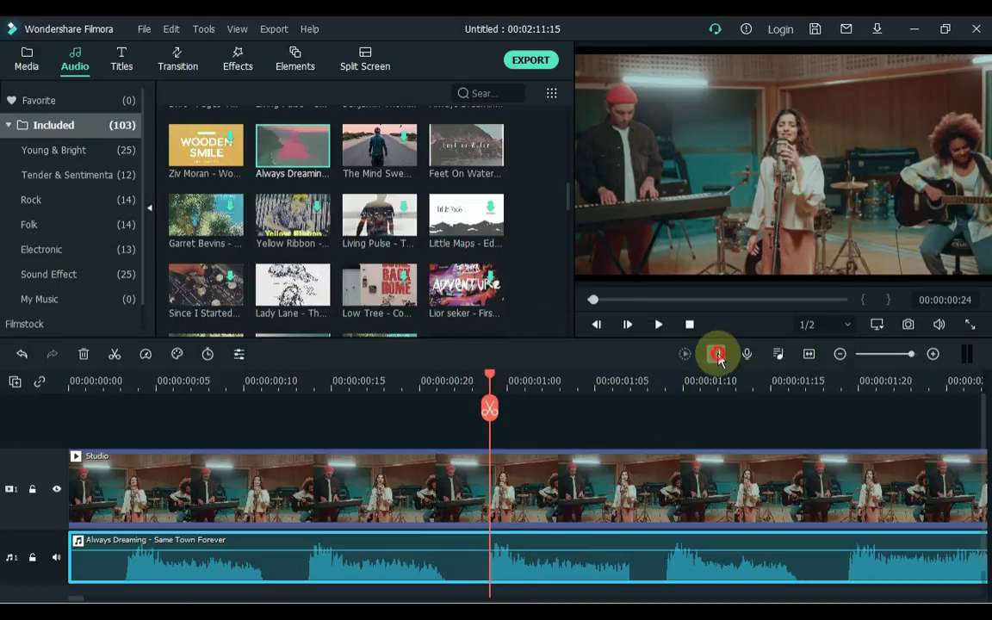
left_click(466, 472)
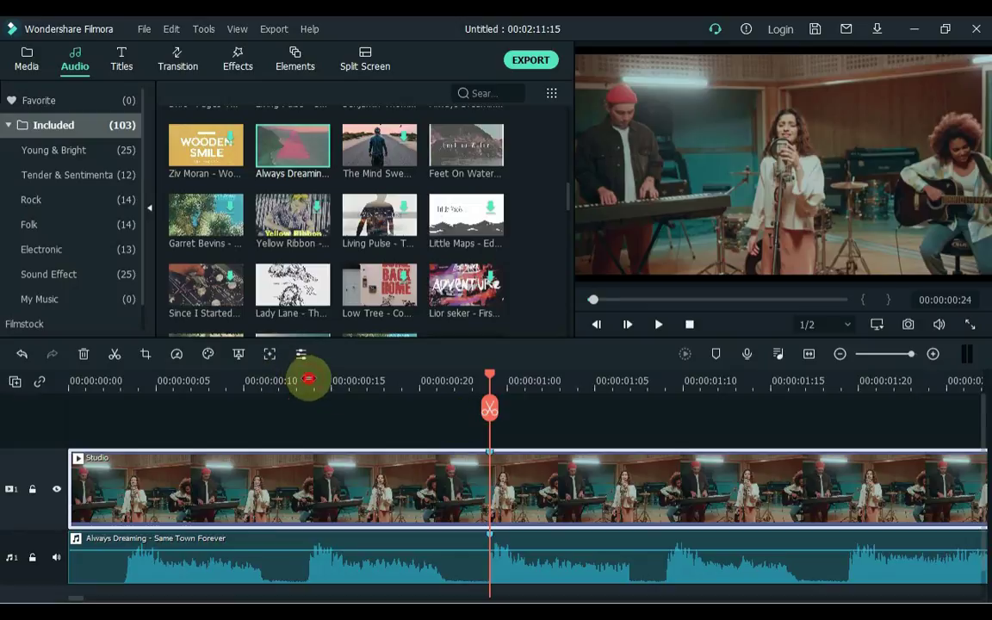
left_click(308, 380)
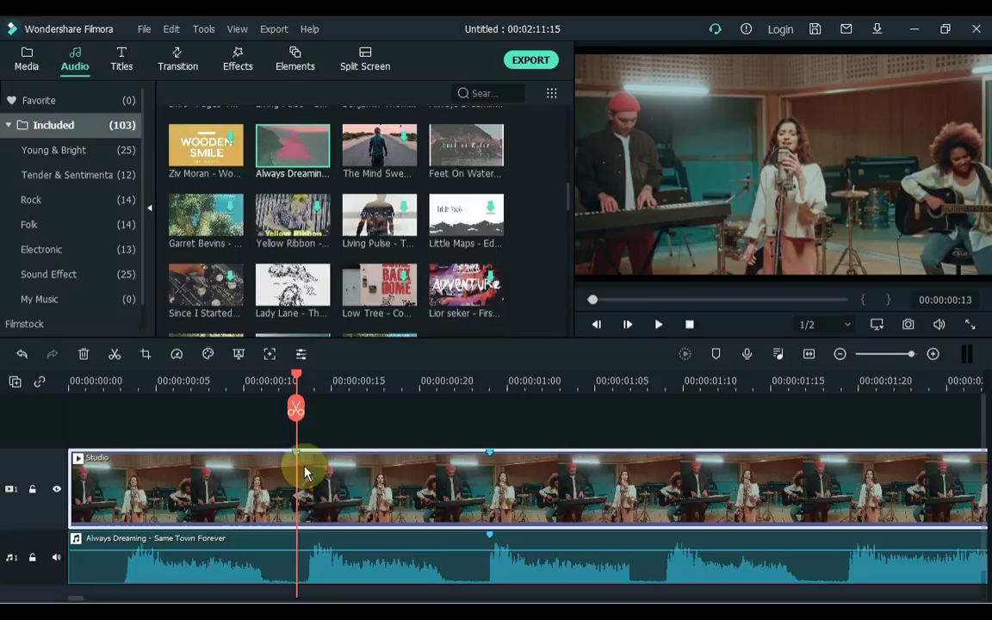
left_click(298, 572)
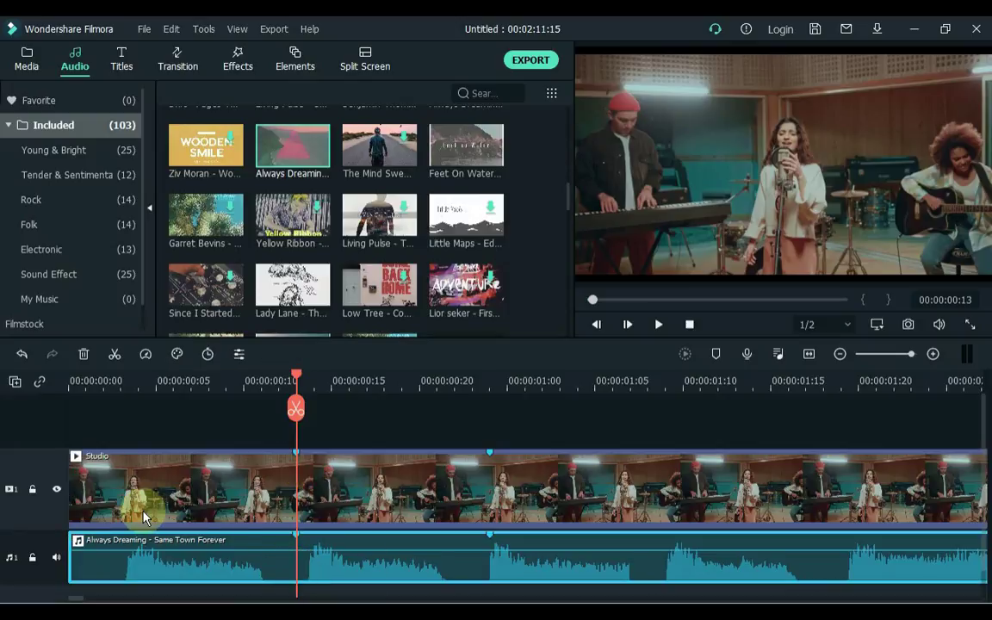
left_click(103, 381)
left_click(125, 476)
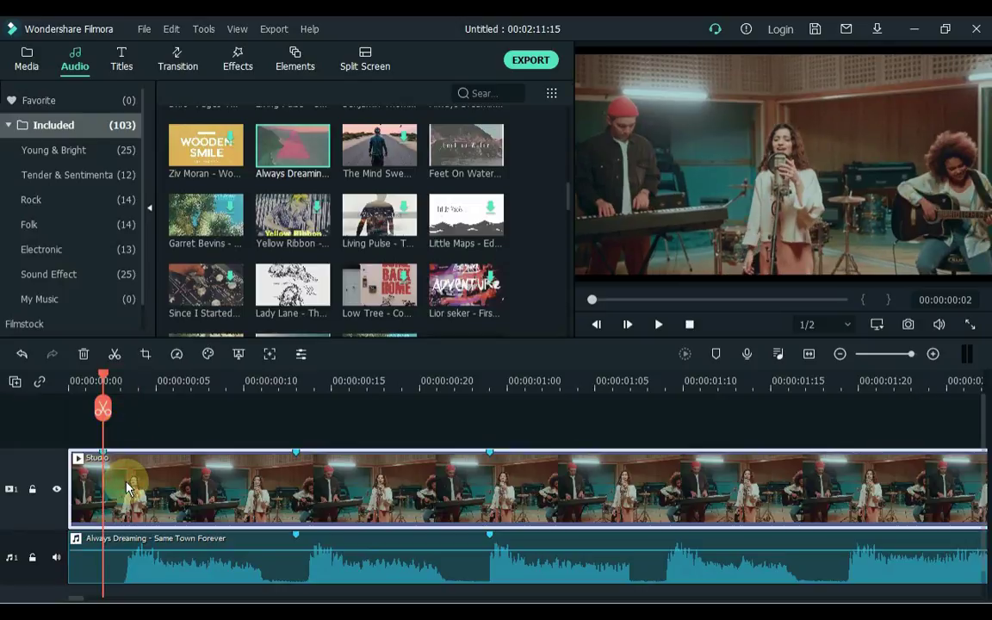
left_click(100, 570)
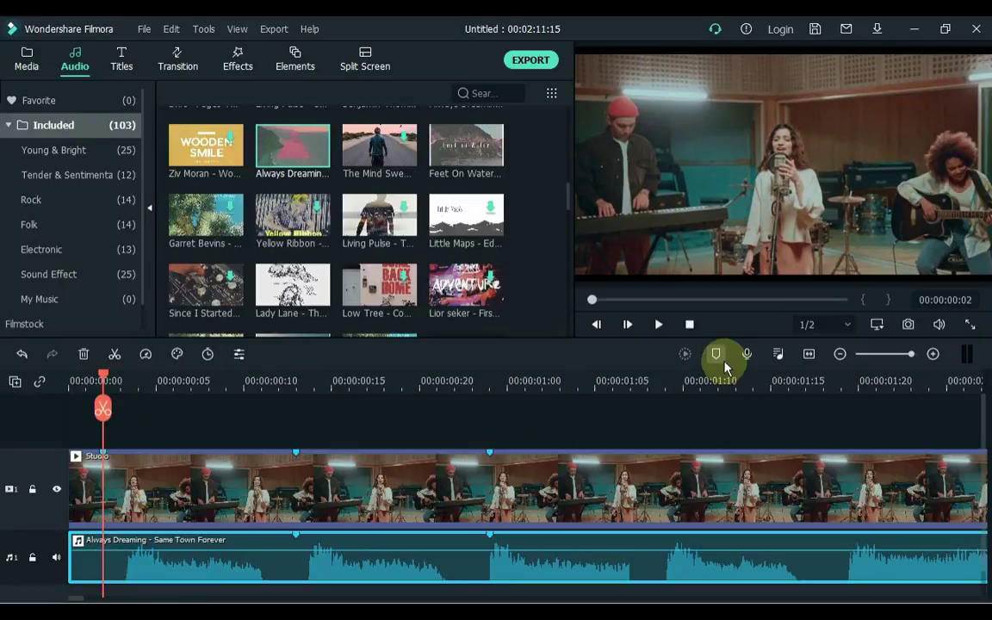
Step: Delete the Studio video clip's marker at 00:00:00:13
left_click(297, 435)
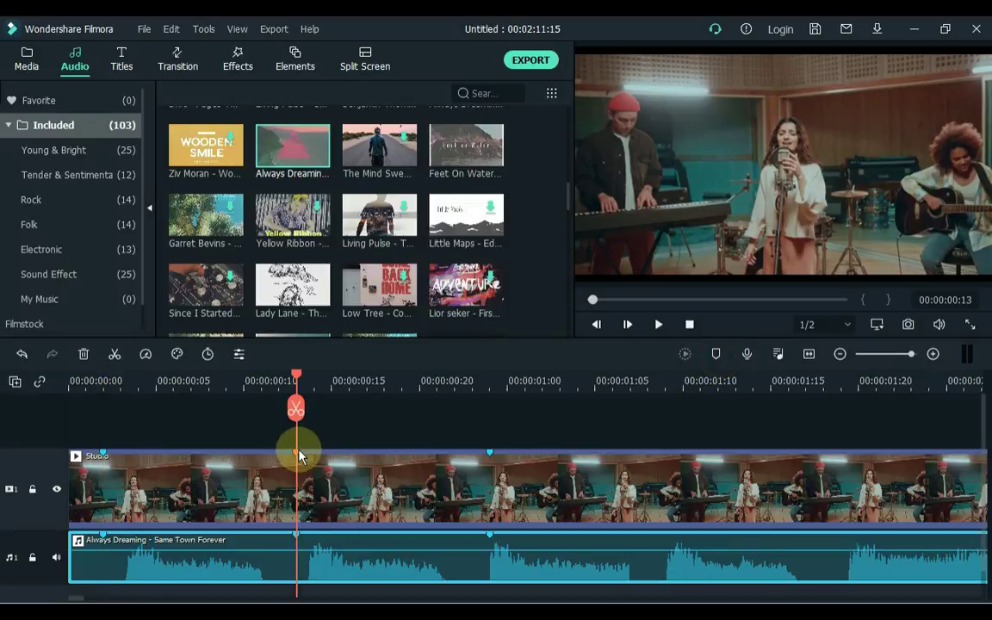
right_click(294, 455)
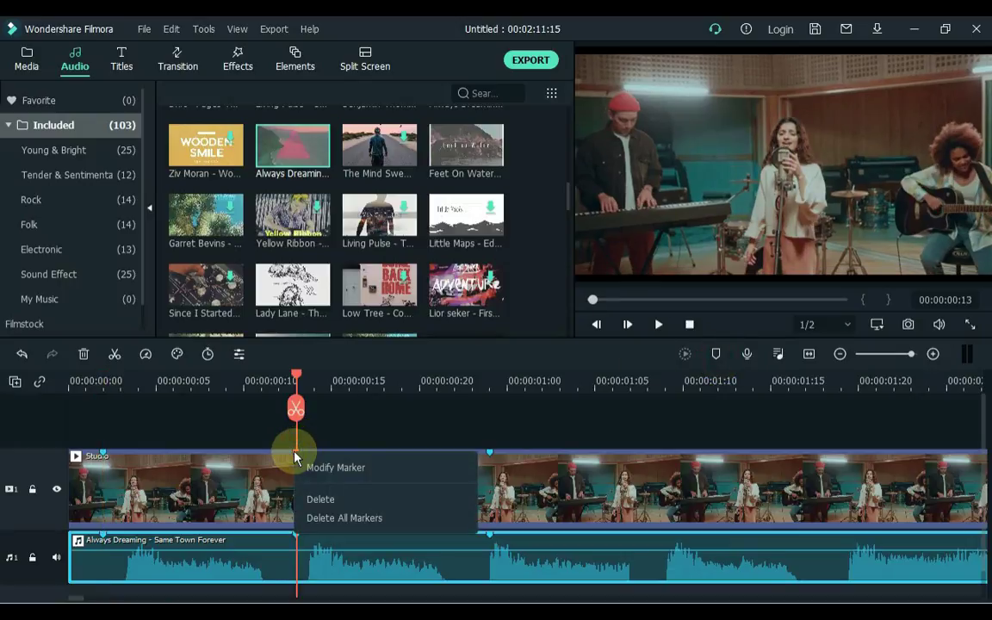
left_click(332, 503)
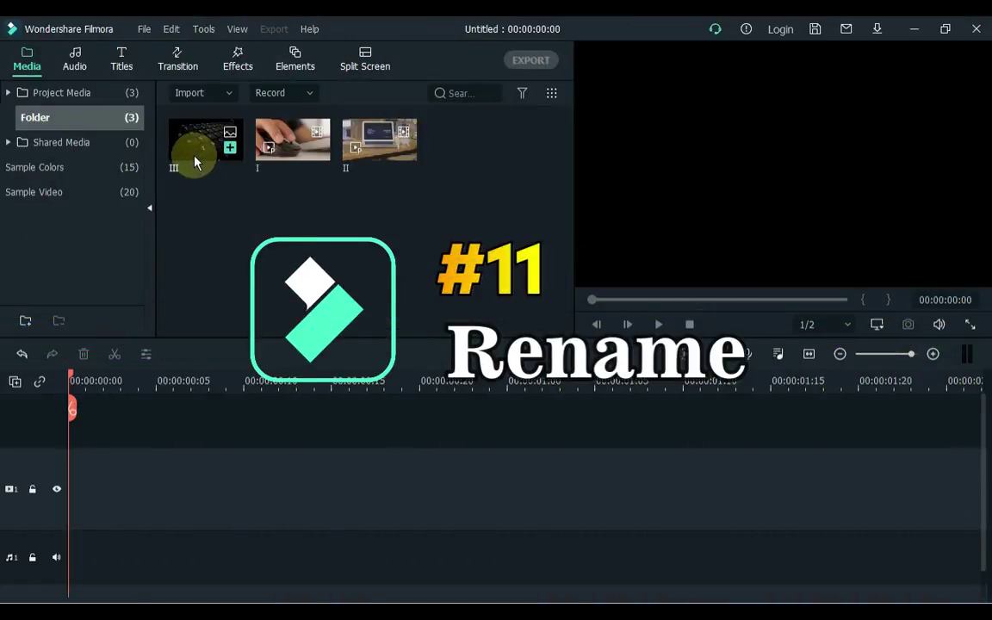
Step: Rename media item III and the next two clips to Computer Keyboard, Mouse and Laptop
left_click(195, 162)
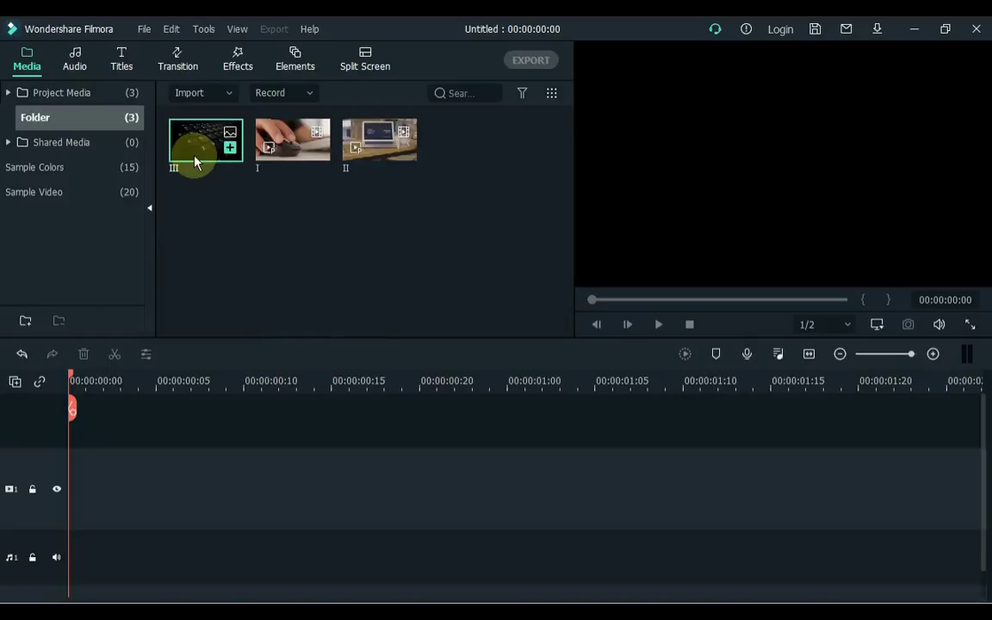
right_click(194, 162)
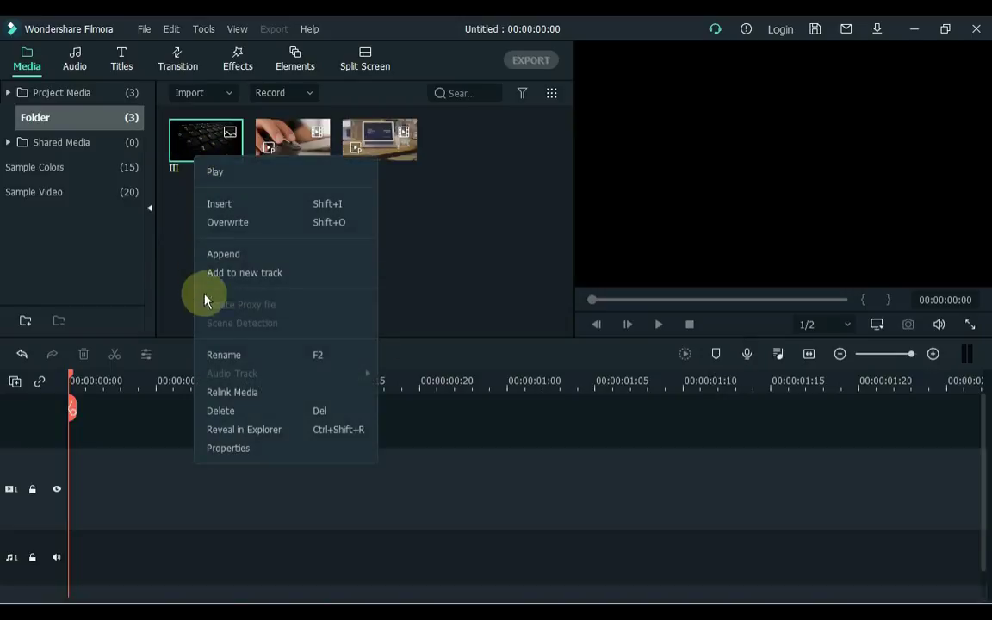
left_click(278, 359)
type("Compu")
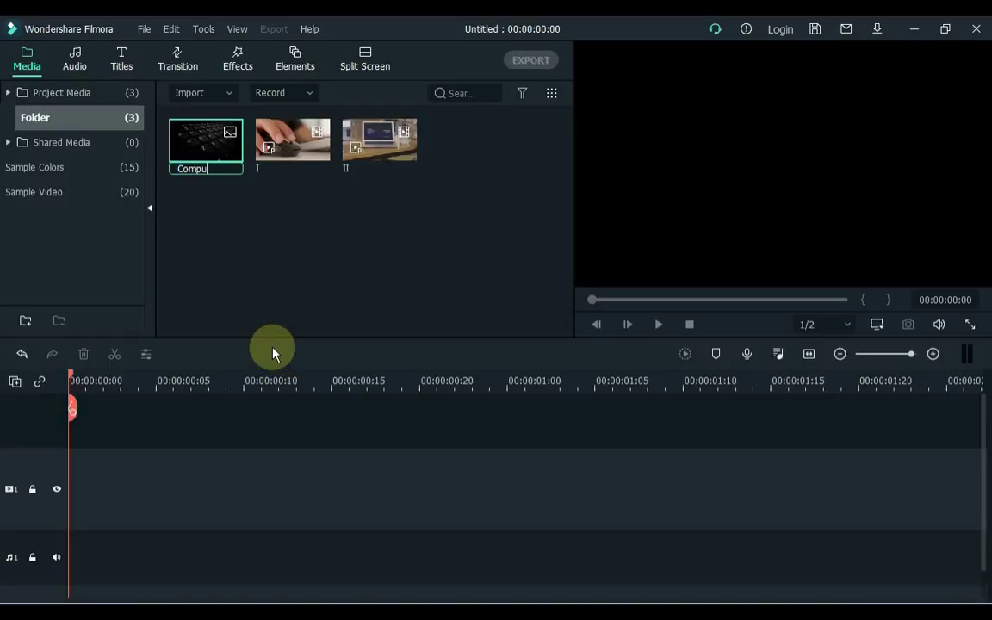
type("ter Keyboard")
key("Tab")
type("Mouse")
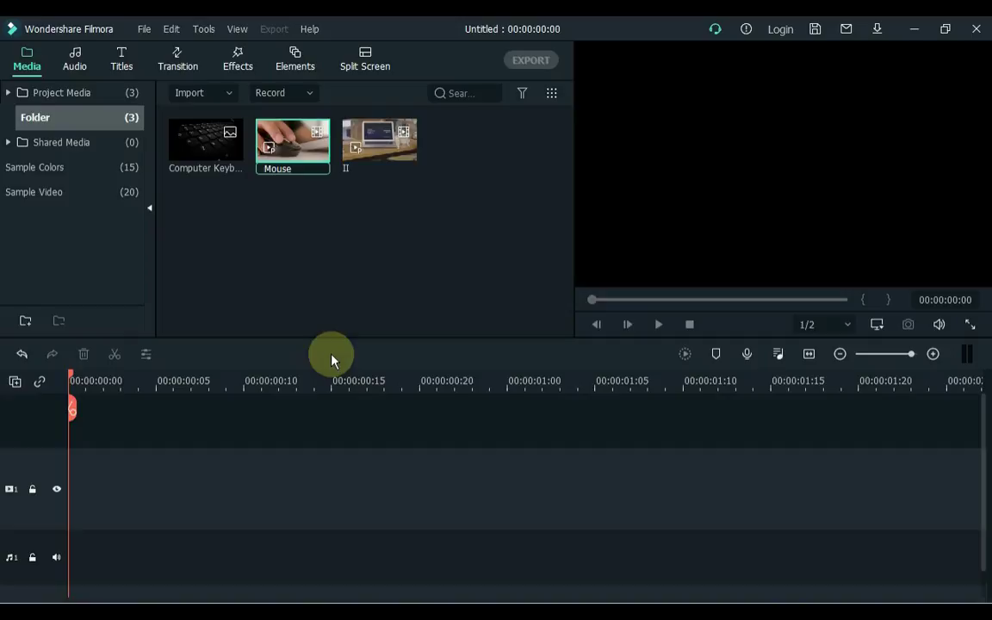
key("Tab")
type("Laptop")
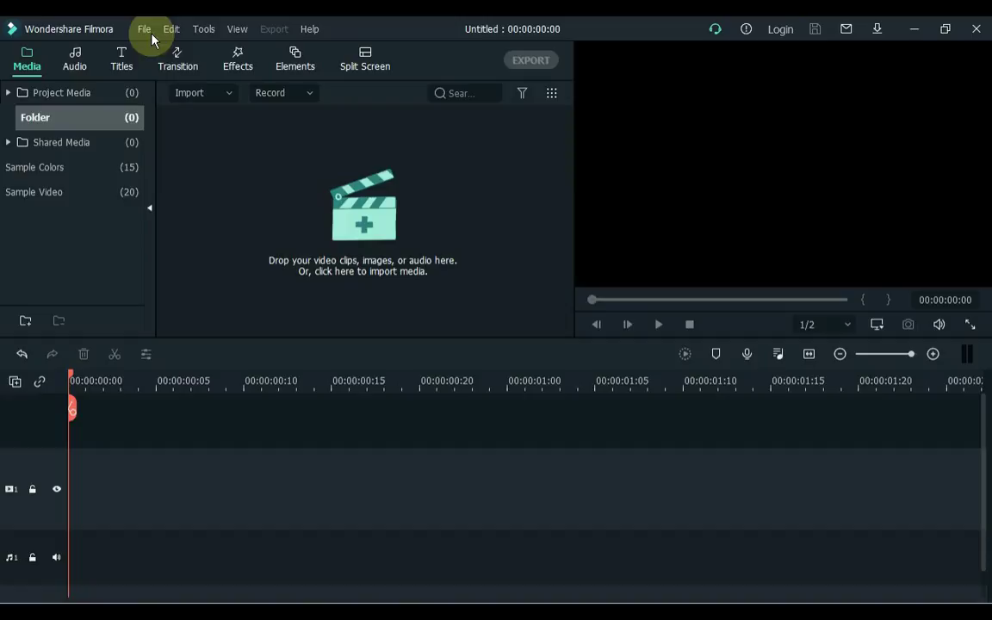
Step: In Preferences, set the language to Spanish (Spain, International Sort) and confirm with OK
left_click(147, 31)
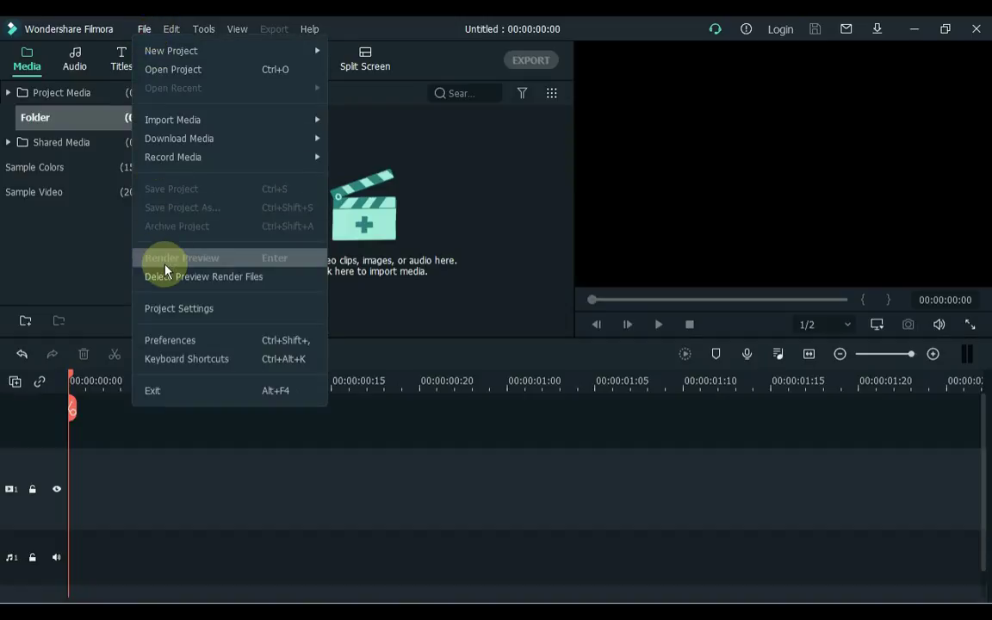
left_click(181, 341)
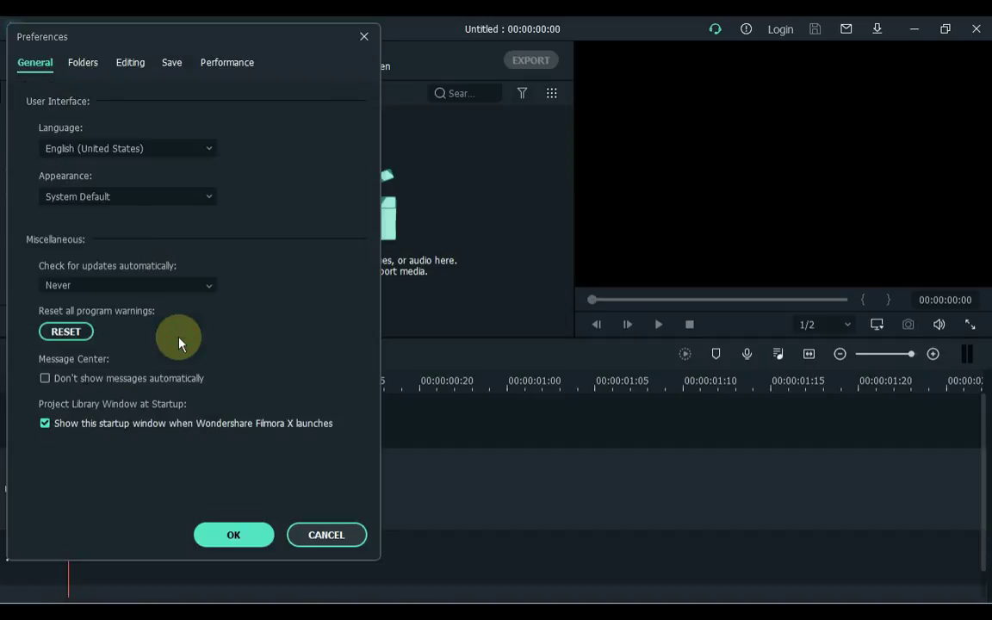
left_click(158, 154)
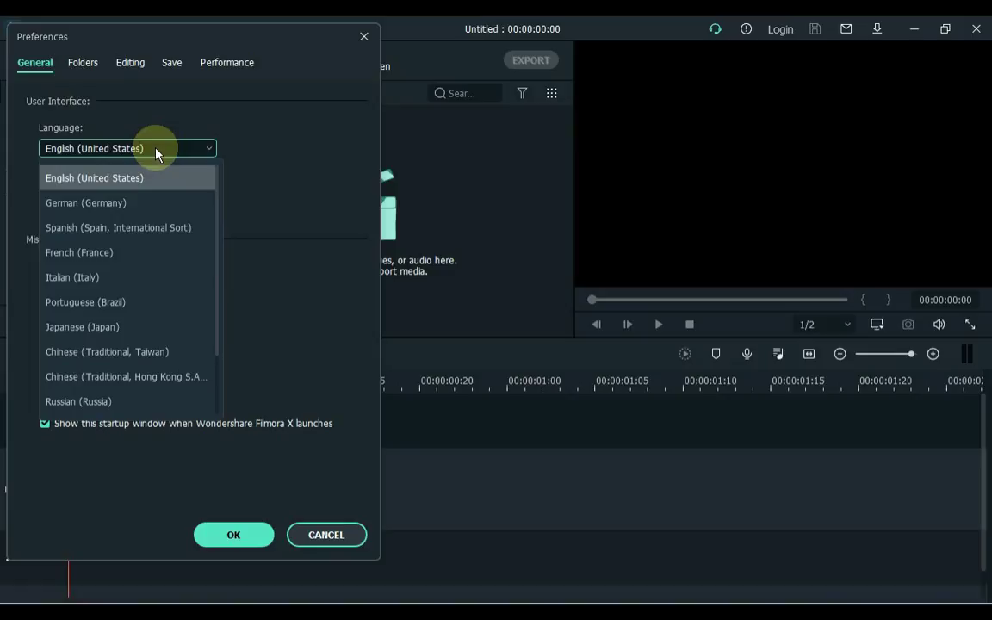
left_click(137, 228)
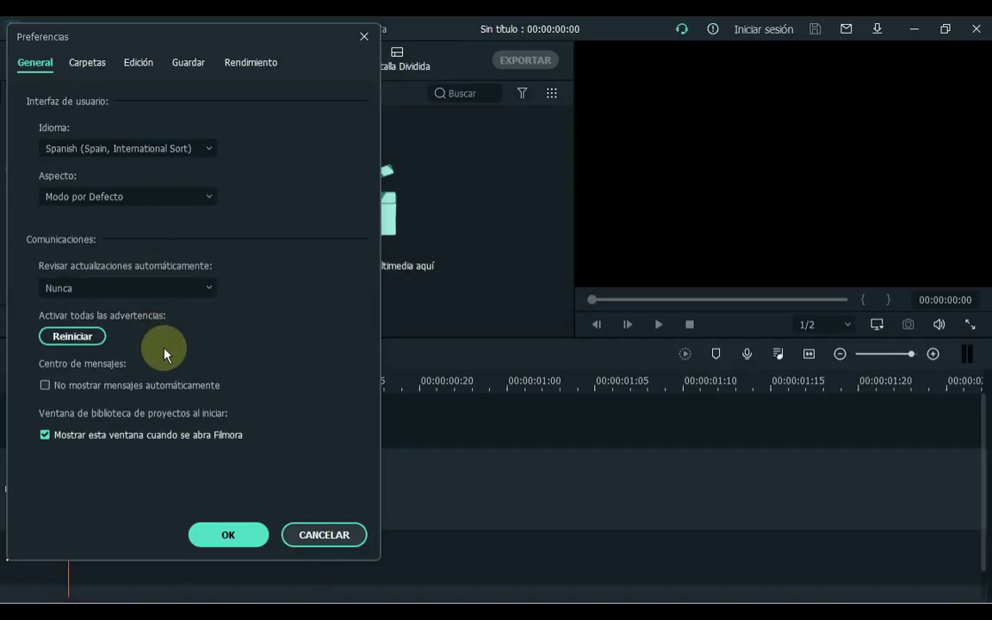
left_click(216, 536)
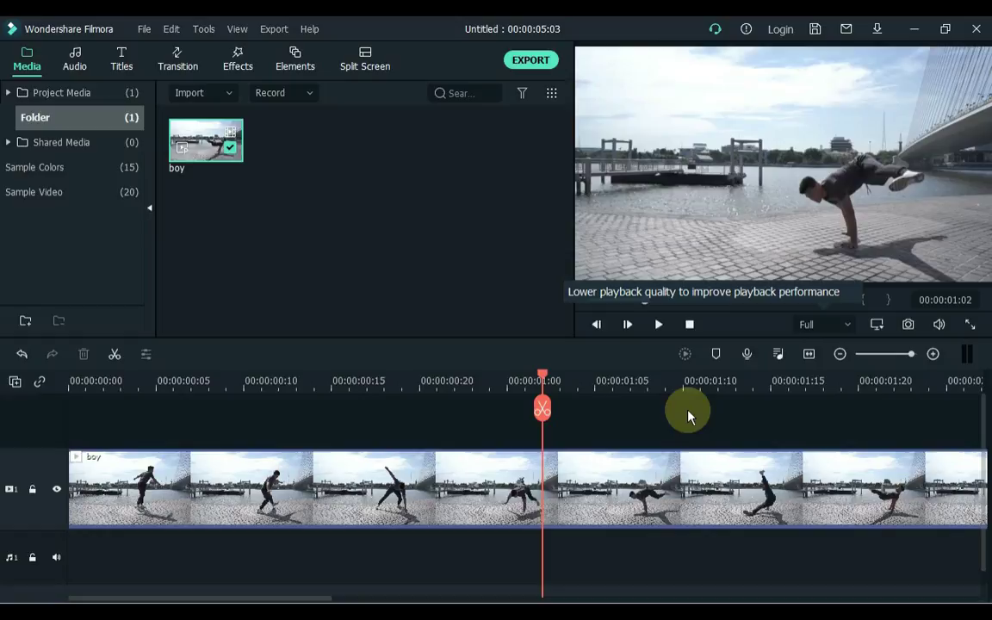
Step: Select the boy clip, step Playback Quality through 1/16 and 1/4 to 1/2, then play from the start
key("Home")
left_click(470, 440)
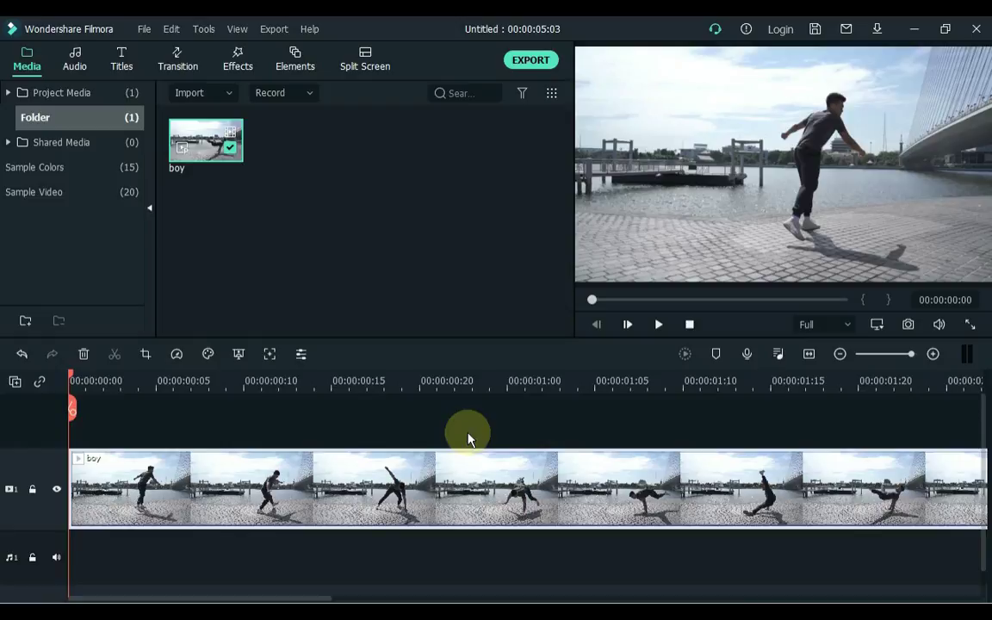
left_click(237, 28)
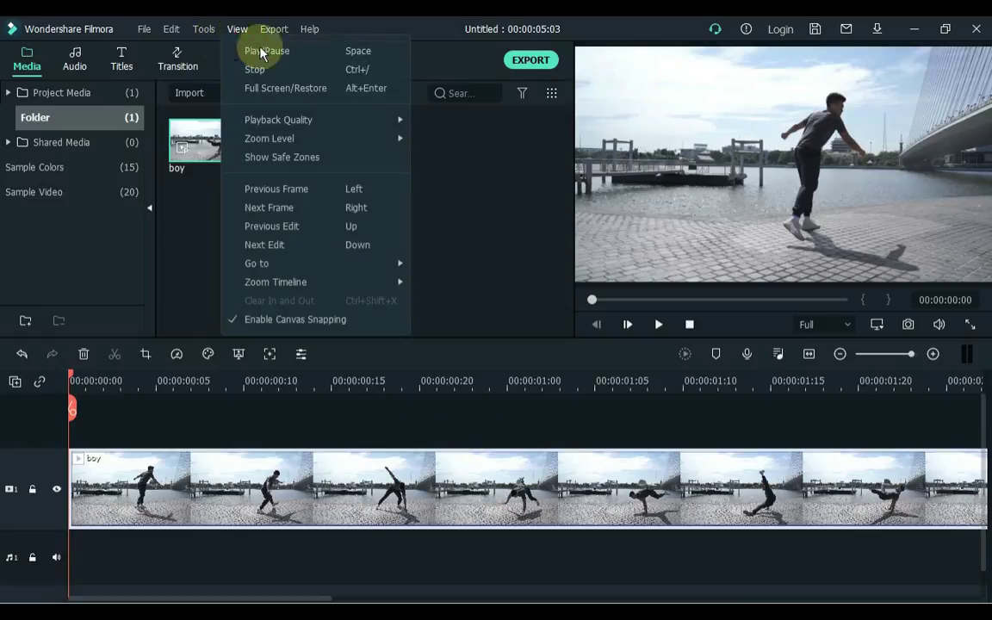
mouse_move(370, 128)
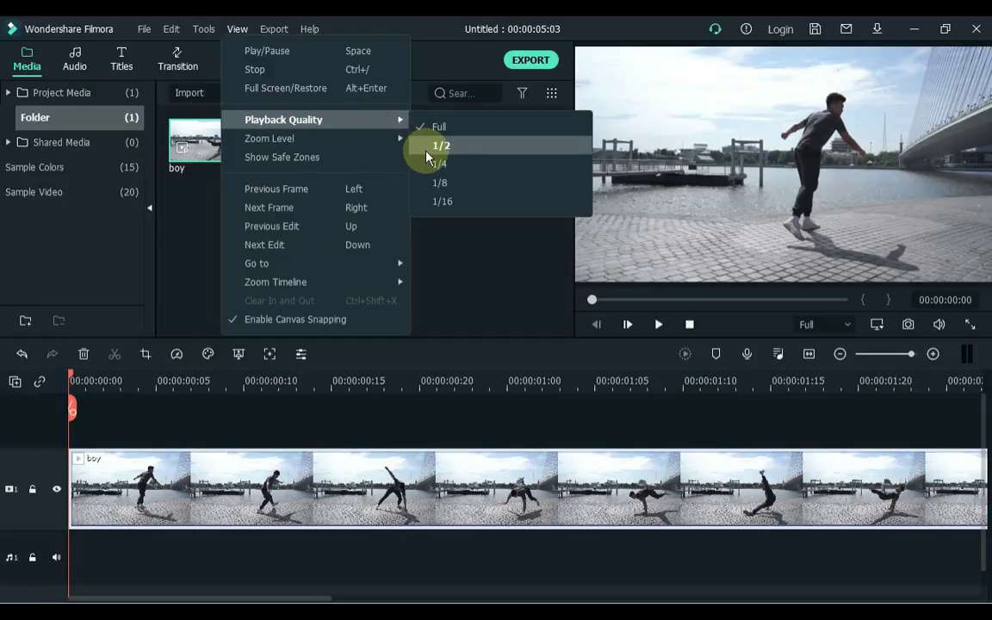
left_click(441, 201)
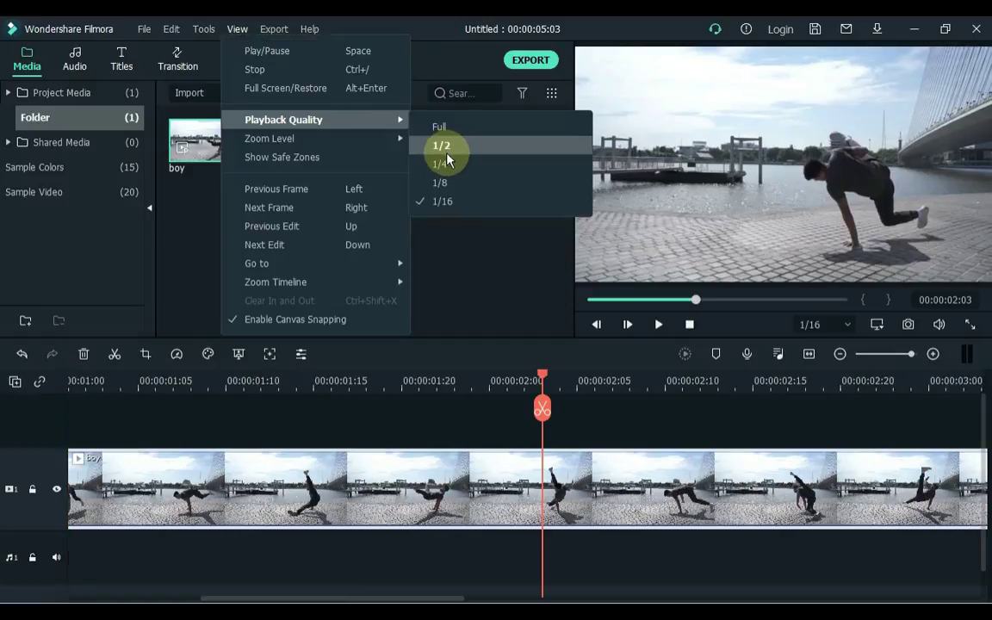
left_click(449, 165)
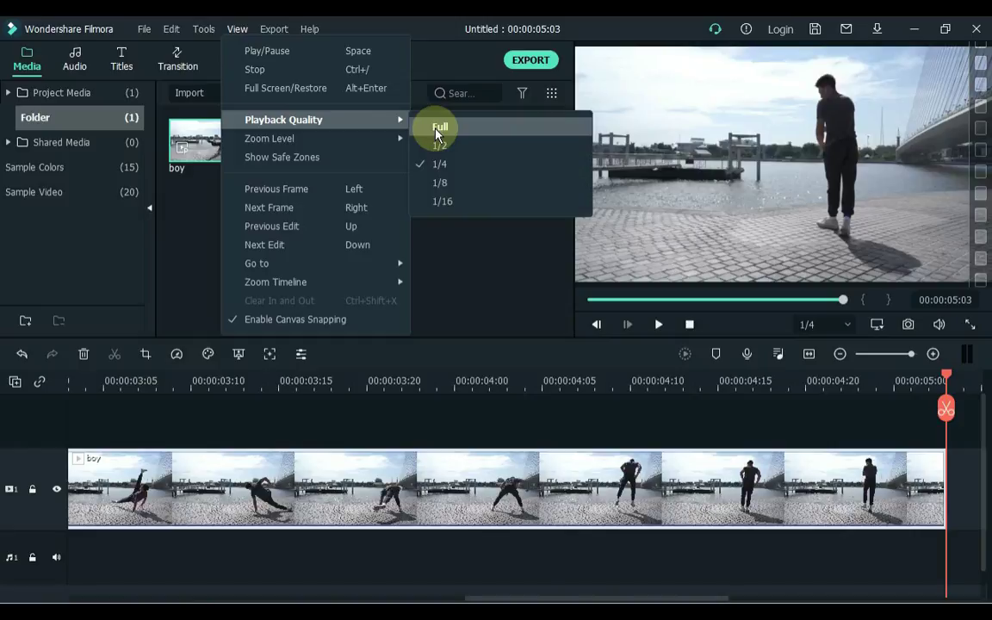
left_click(471, 151)
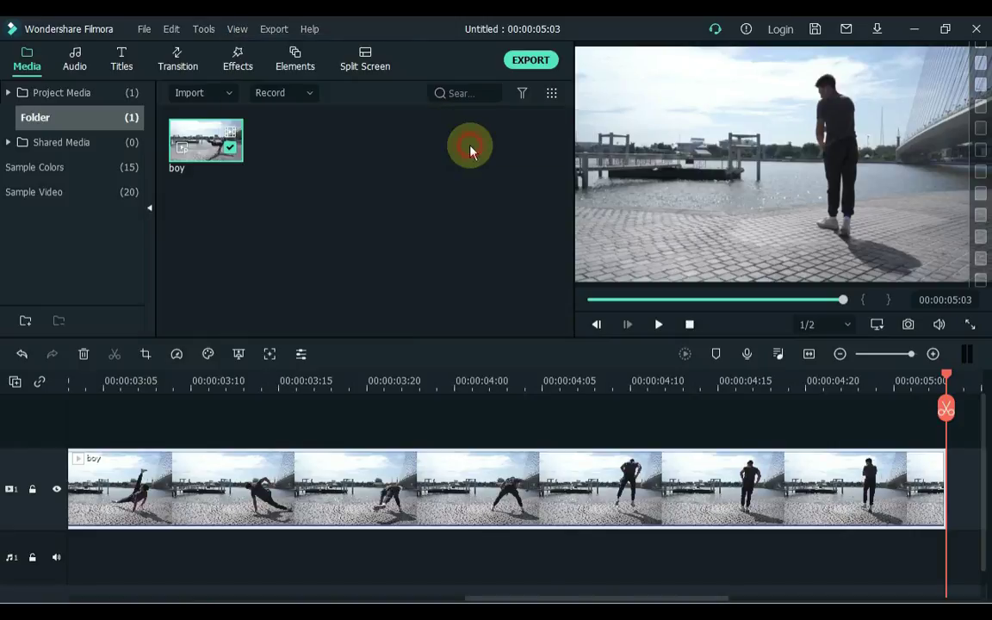
key("Home")
key("space")
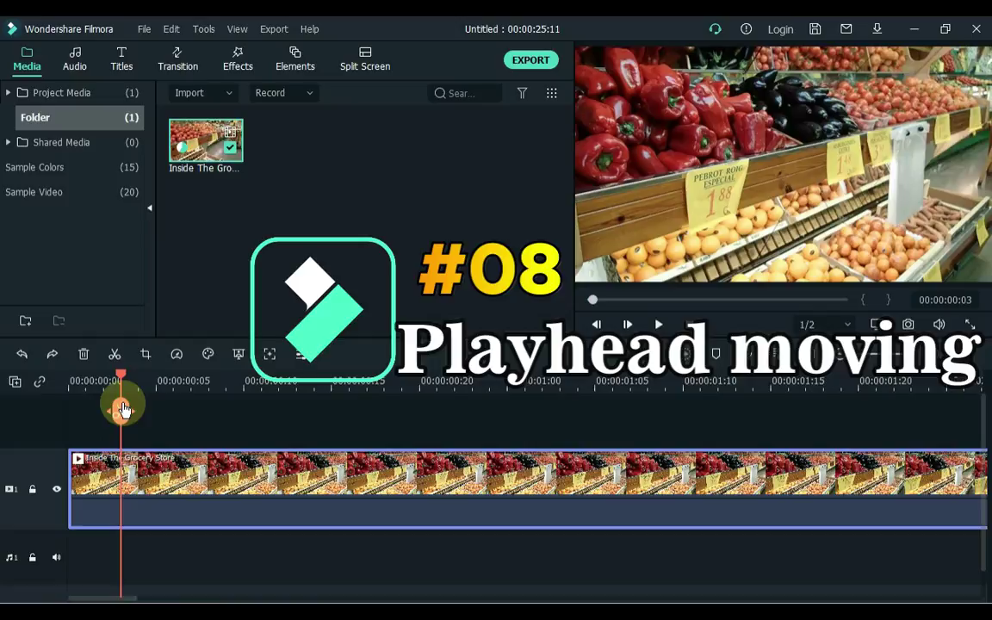
Step: Drag the playhead in stages past the one-second mark to about 00:00:01:10
left_click_drag(122, 410, 218, 429)
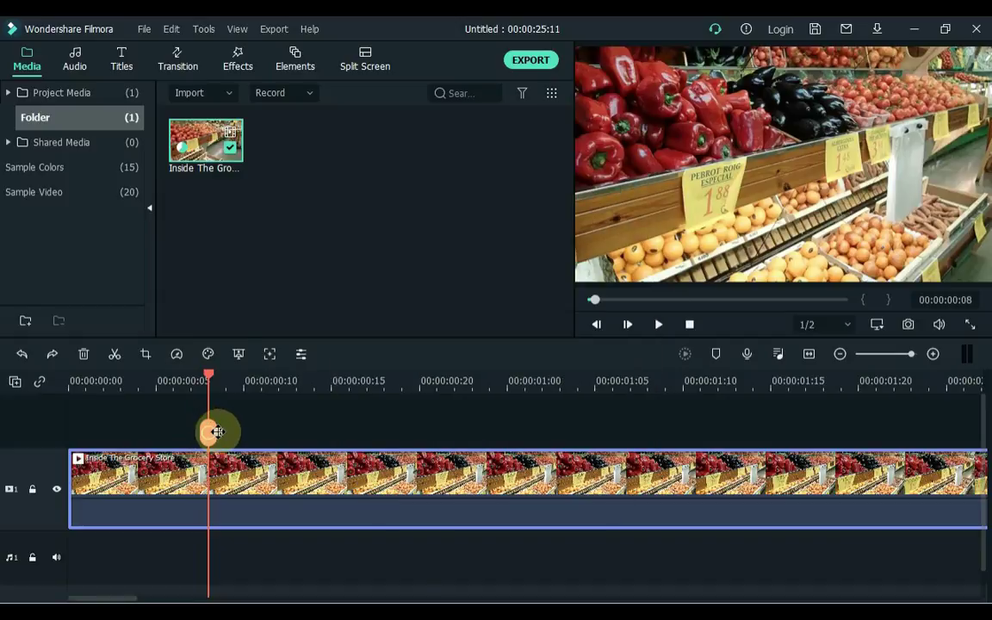
left_click_drag(217, 431, 536, 452)
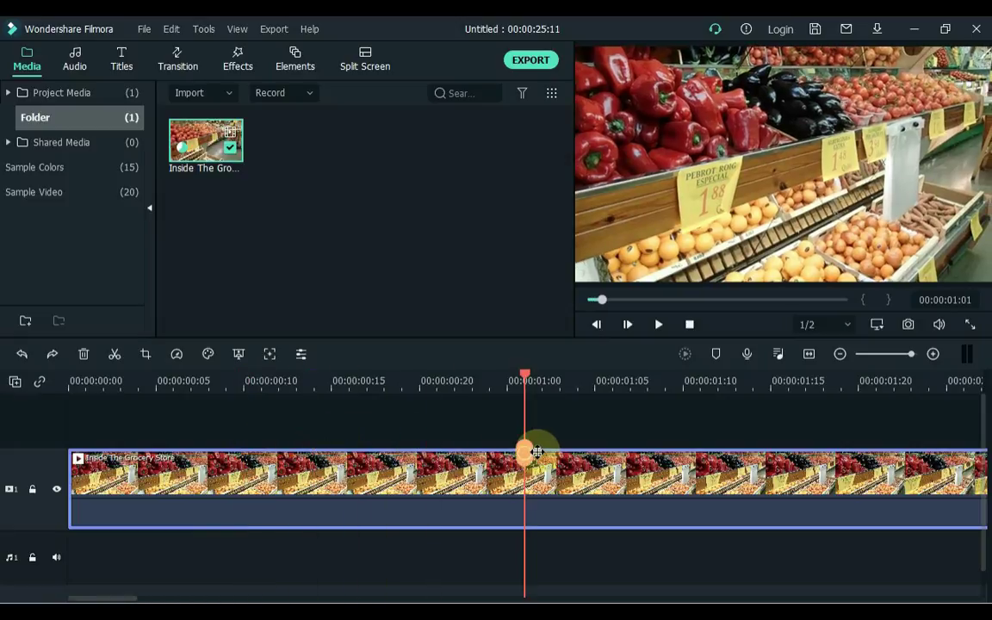
left_click_drag(732, 412, 899, 421)
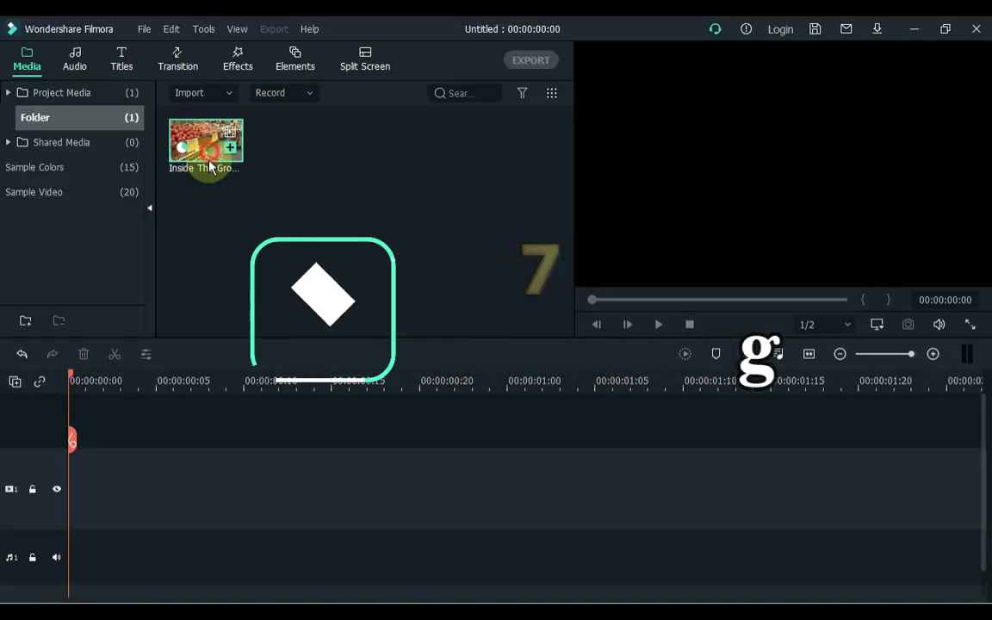
Step: Place the grocery store clip on the timeline, cut off its ends at the playhead, then remove it again
left_click_drag(210, 166, 53, 495)
left_click(193, 390)
left_click(190, 438)
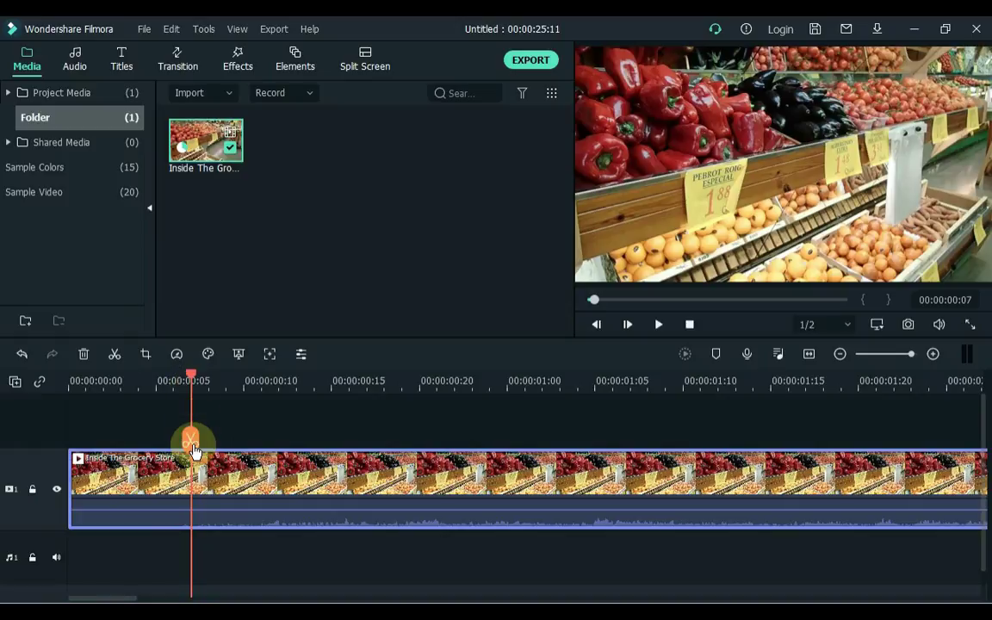
left_click(155, 472)
key("Delete")
left_click(498, 442)
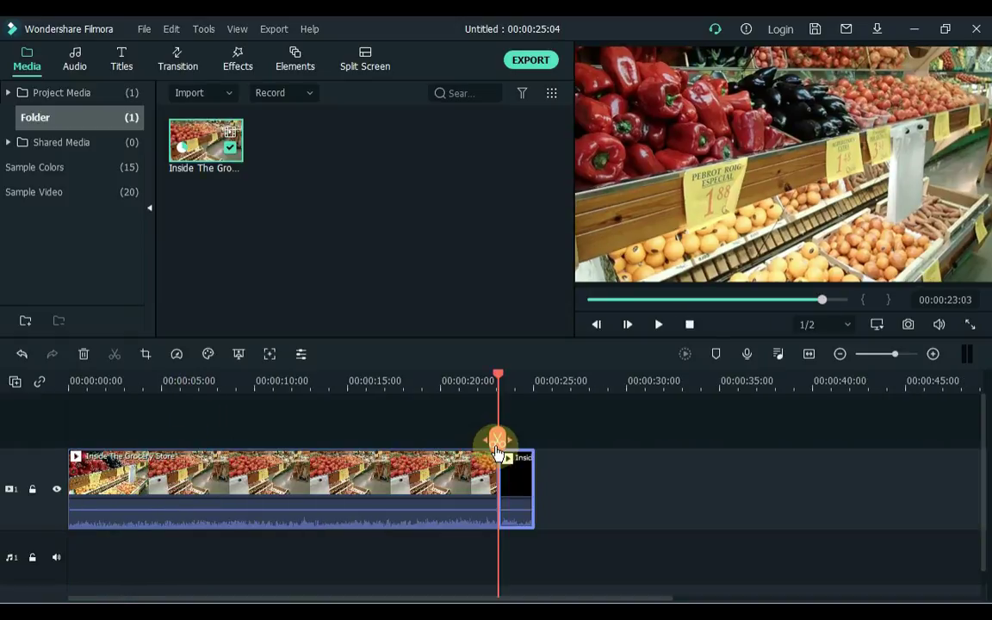
left_click(531, 476)
key("Delete")
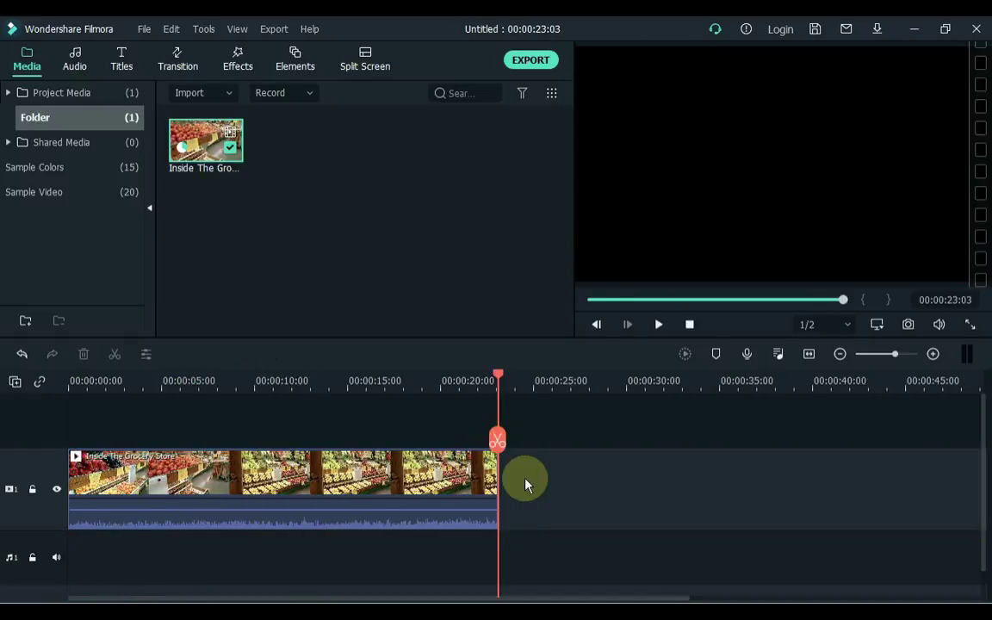
left_click(410, 492)
key("ctrl+z")
left_click(410, 494)
key("Delete")
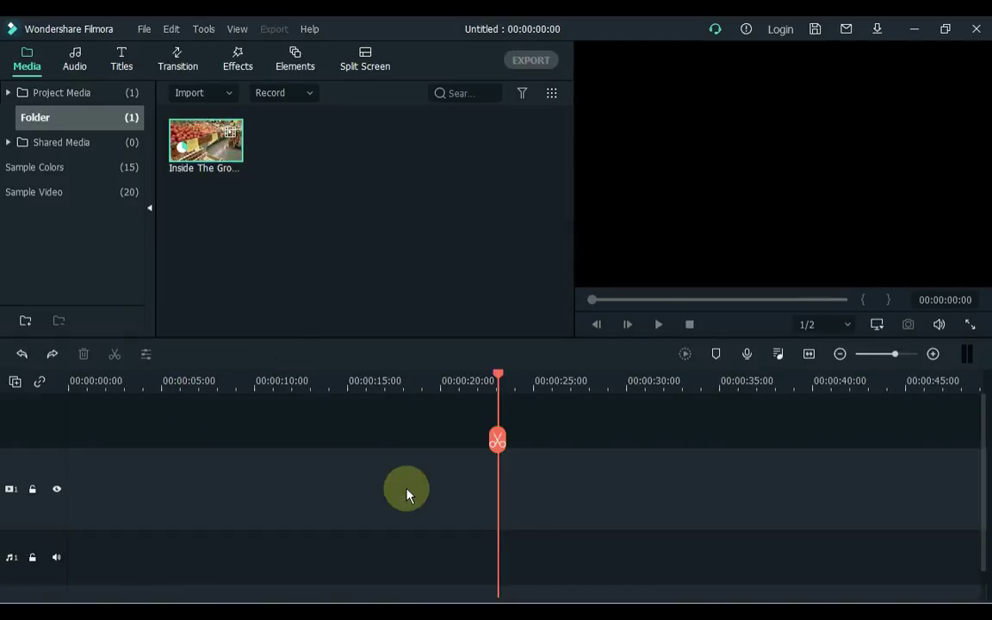
Step: Set the clip's in point at 00:00:01:20 and out point at 00:00:24:01, then place it at the timeline start
double_click(209, 155)
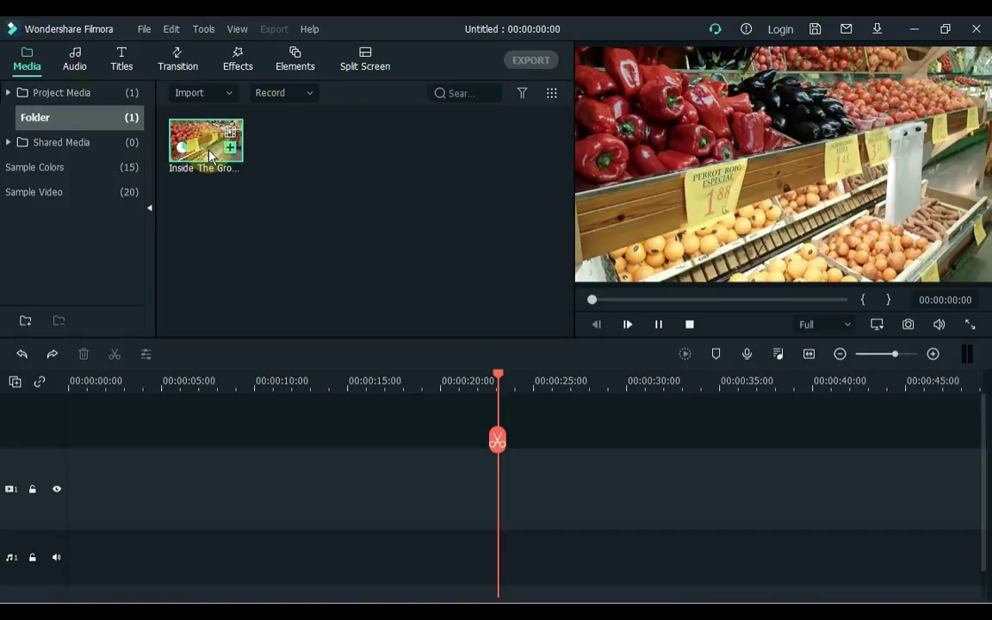
left_click(656, 323)
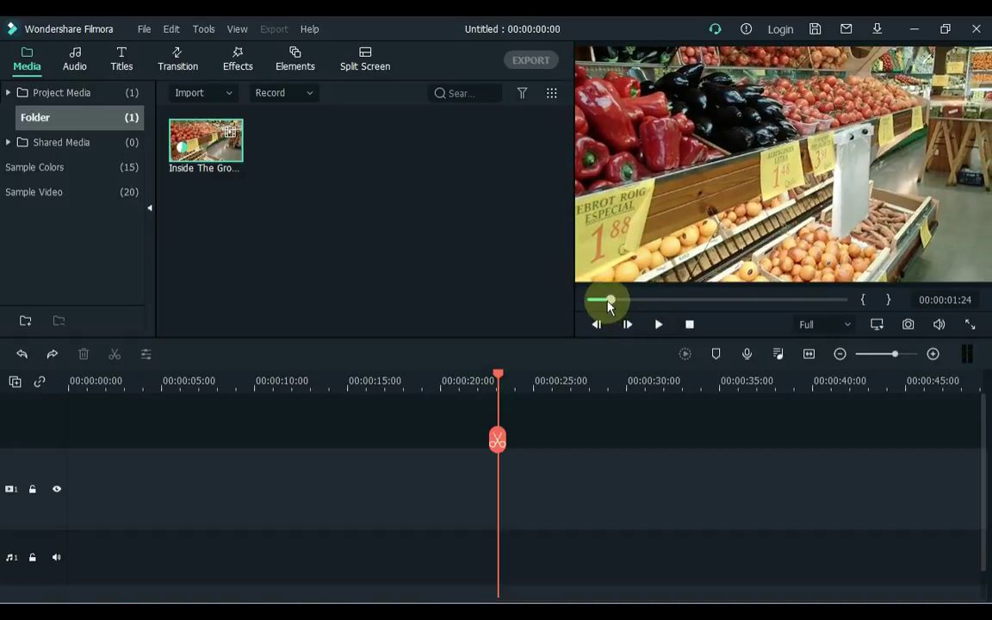
left_click_drag(610, 302, 604, 304)
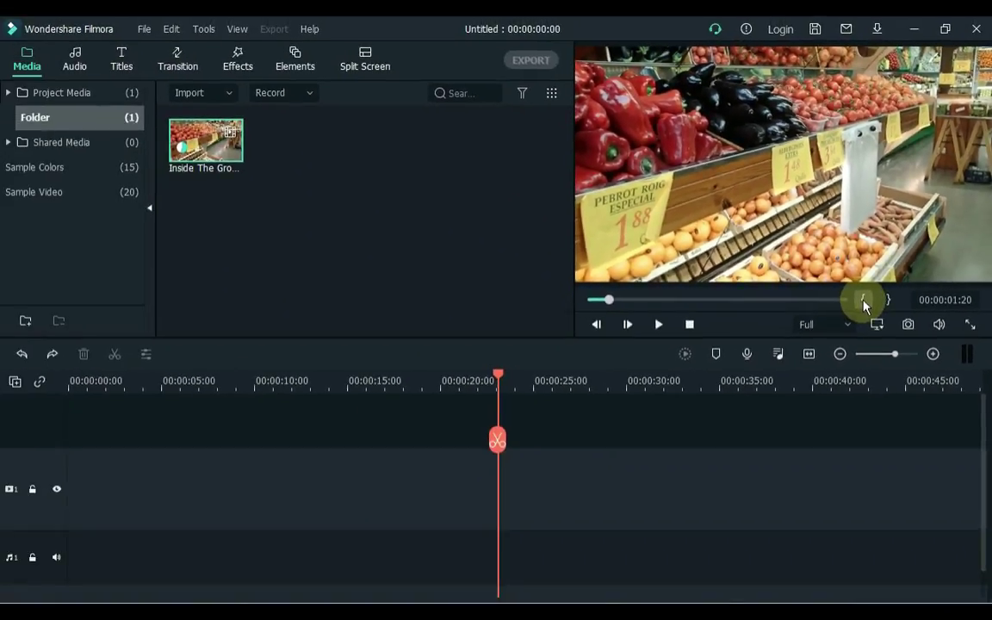
left_click(864, 301)
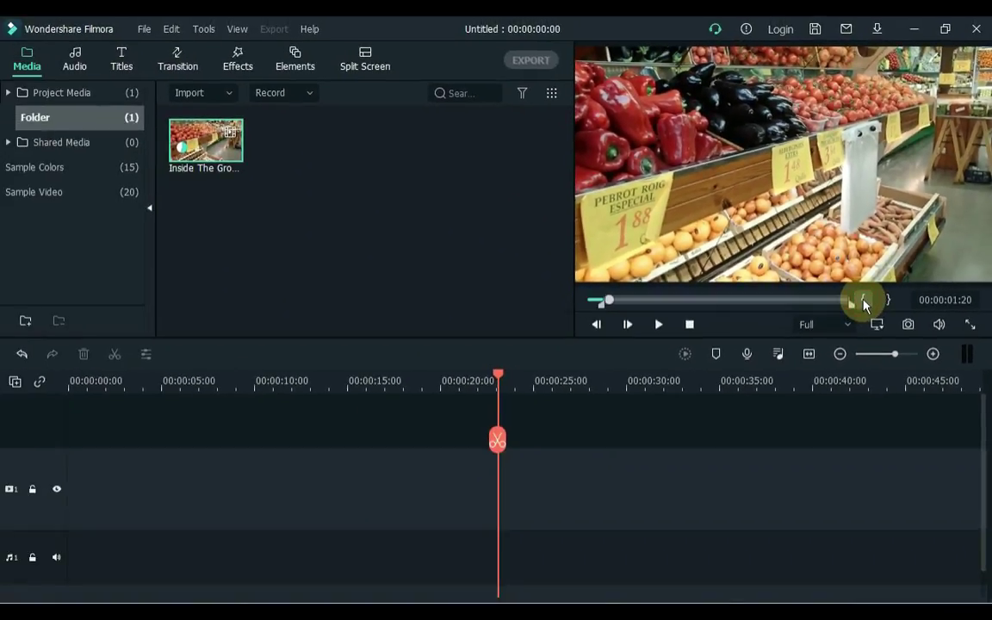
left_click_drag(610, 303, 797, 298)
left_click(658, 324)
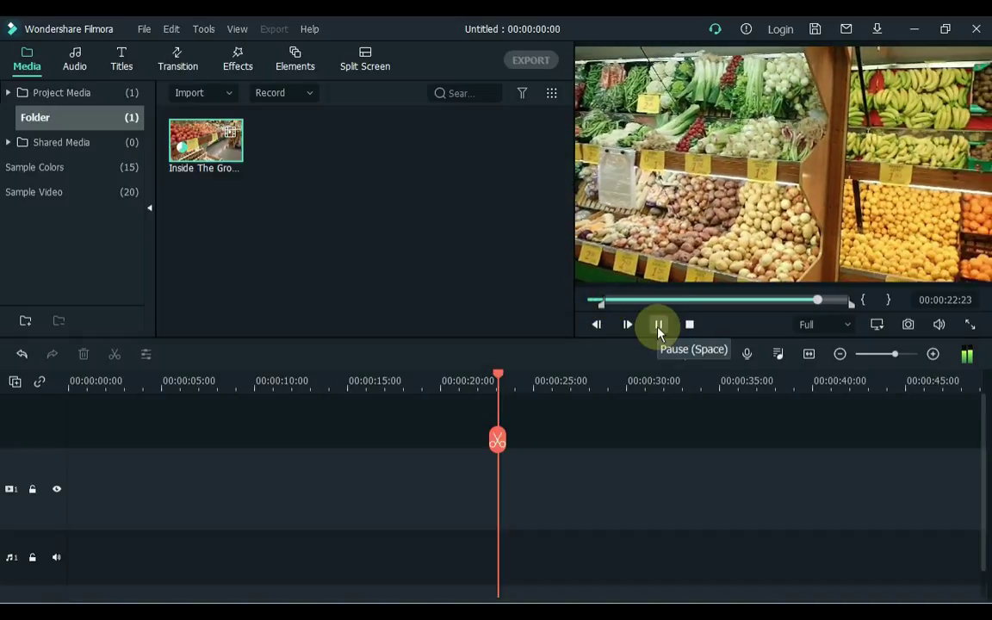
left_click(658, 325)
left_click(887, 301)
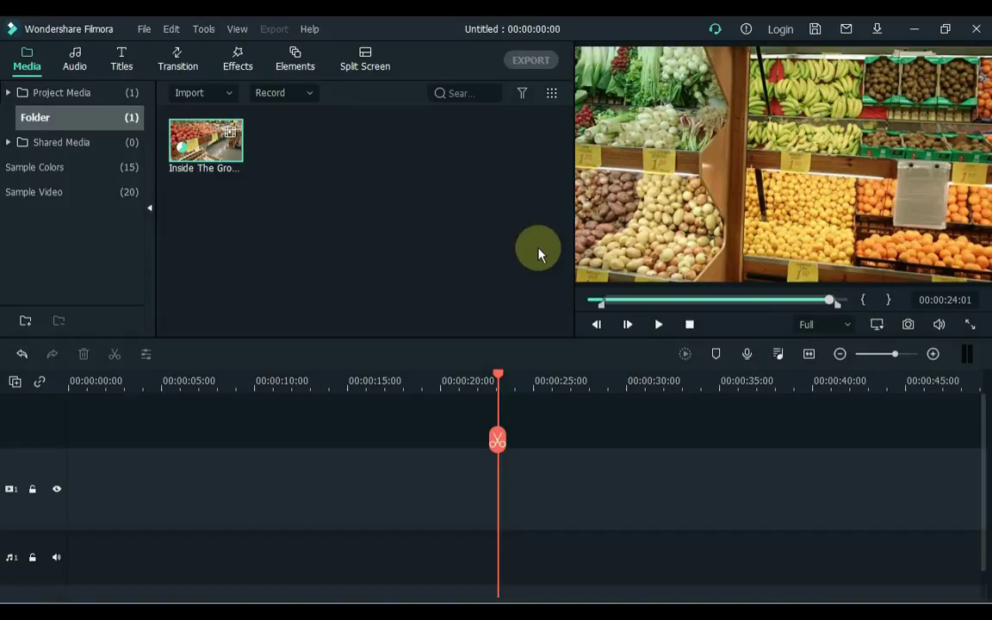
left_click_drag(213, 166, 52, 494)
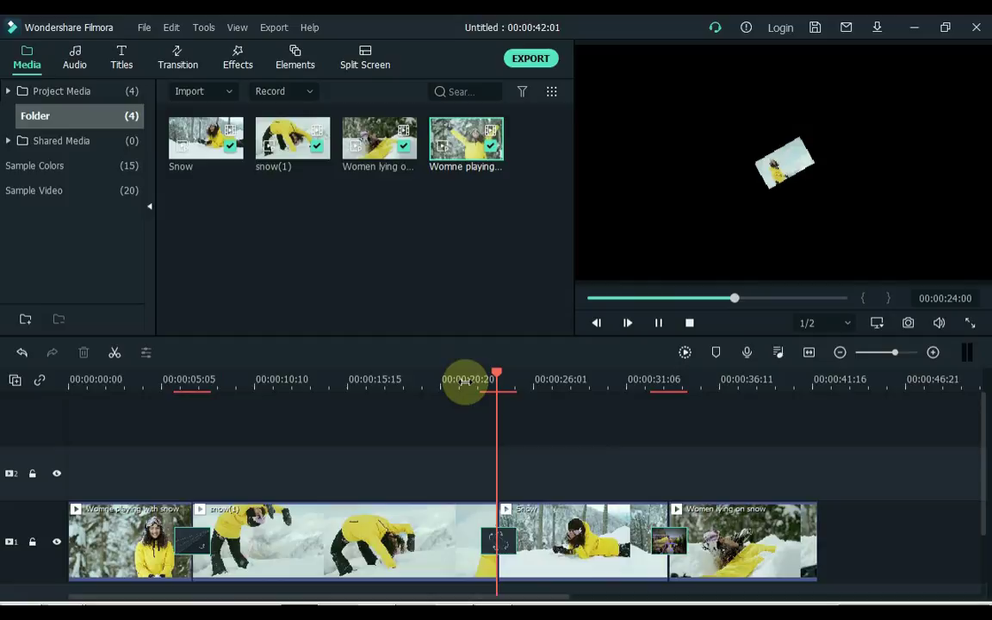
Step: Move the playhead to about 00:00:32, stop playback, and render a preview of the timeline
left_click(639, 380)
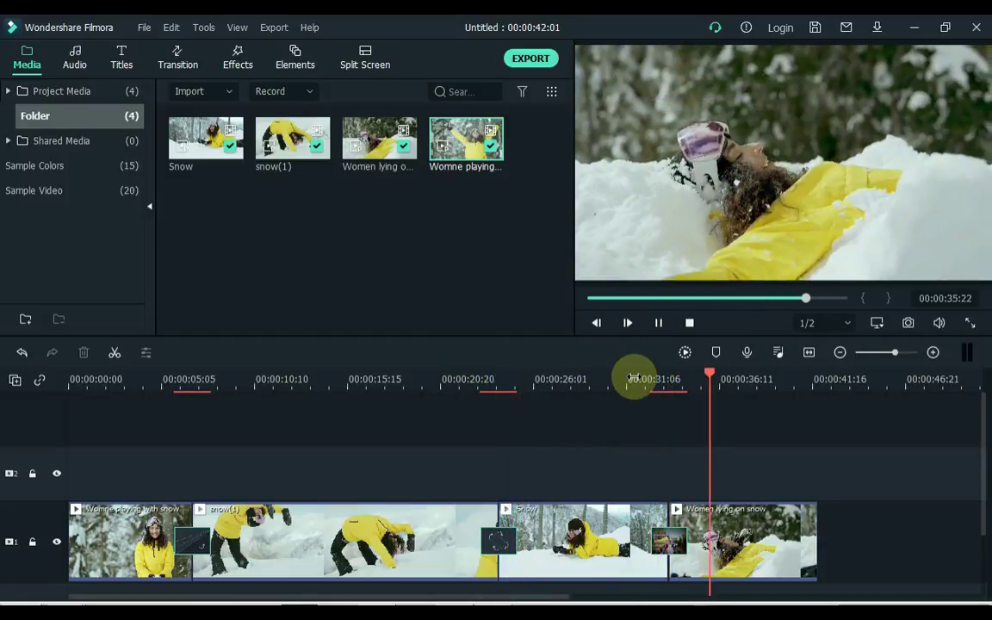
left_click(684, 352)
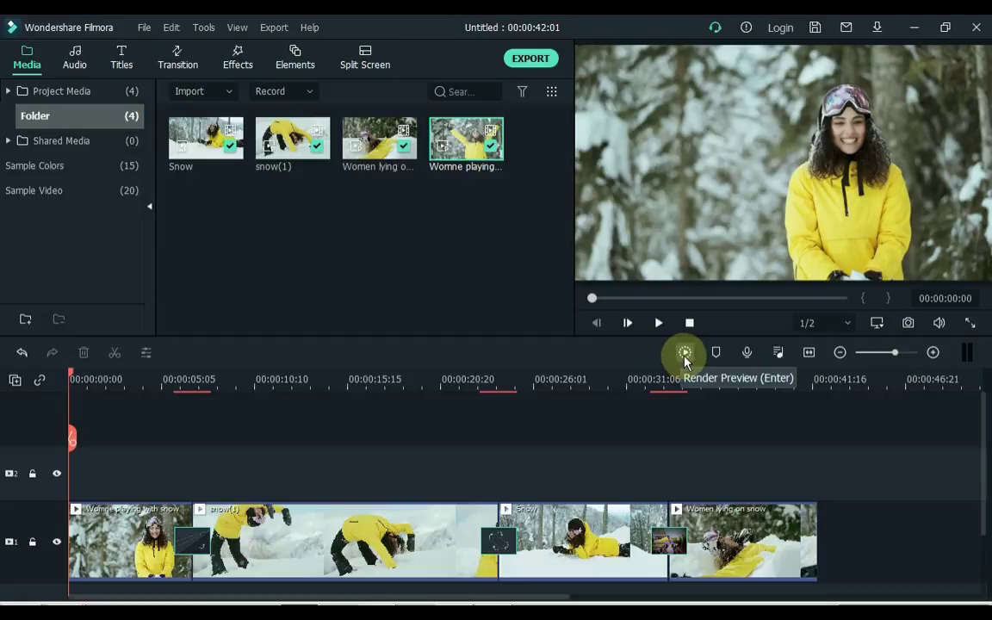
left_click(685, 354)
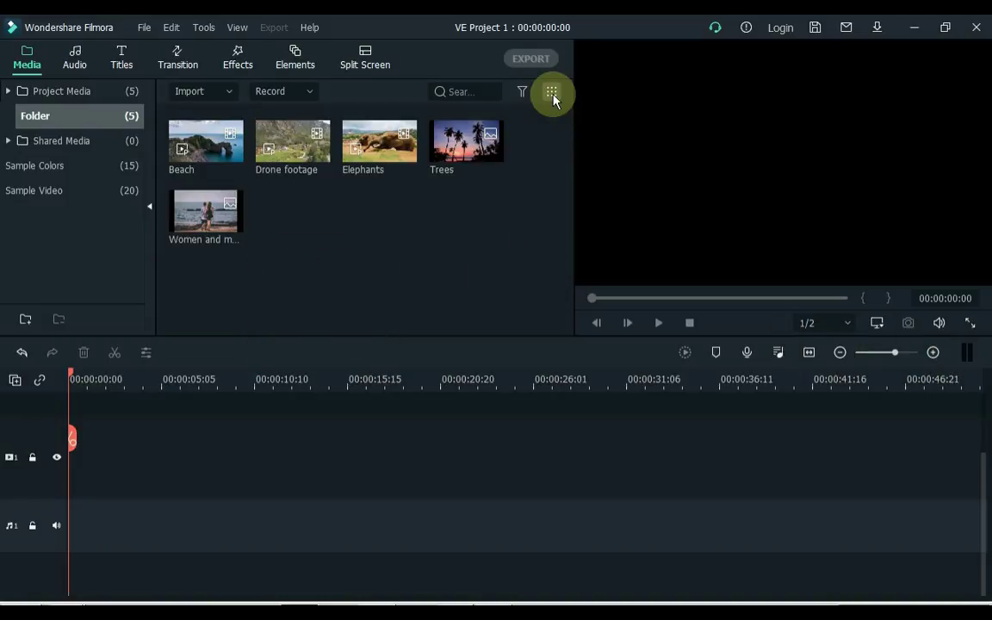
Step: Switch the five media library items to Large Thumbnail View
left_click(552, 94)
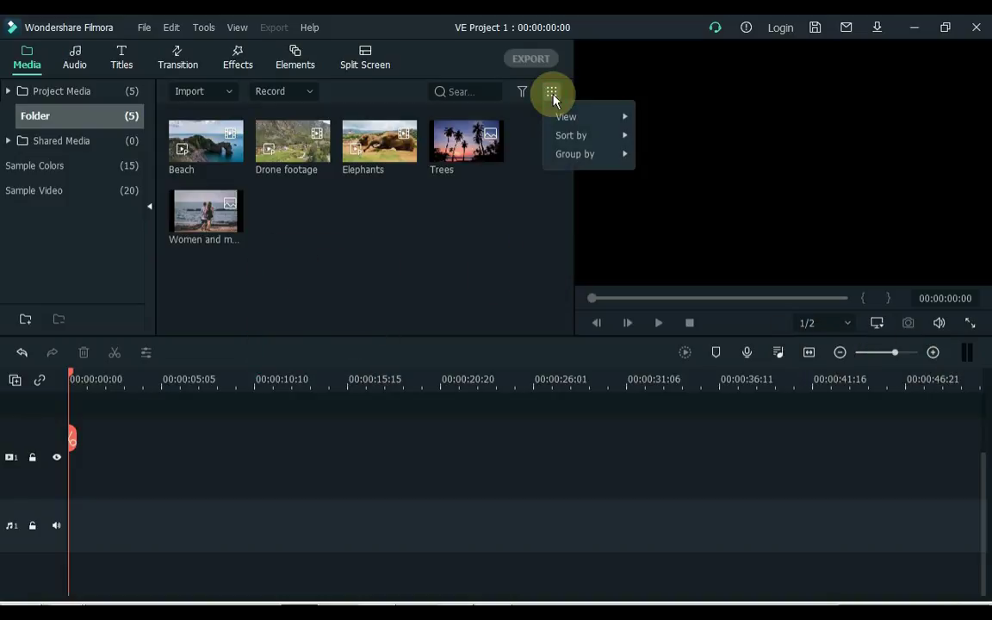
mouse_move(627, 118)
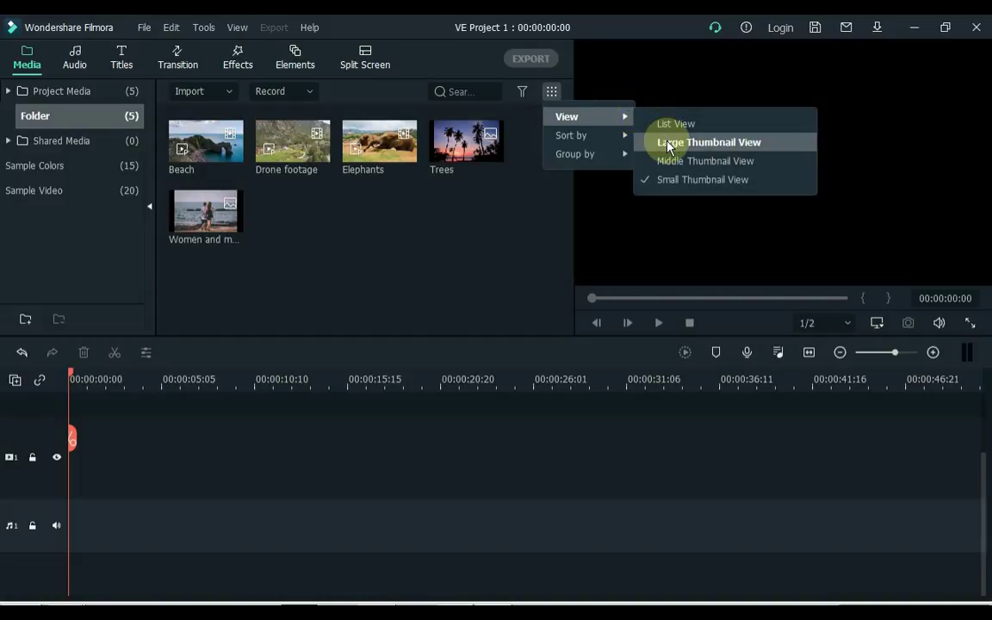
left_click(669, 144)
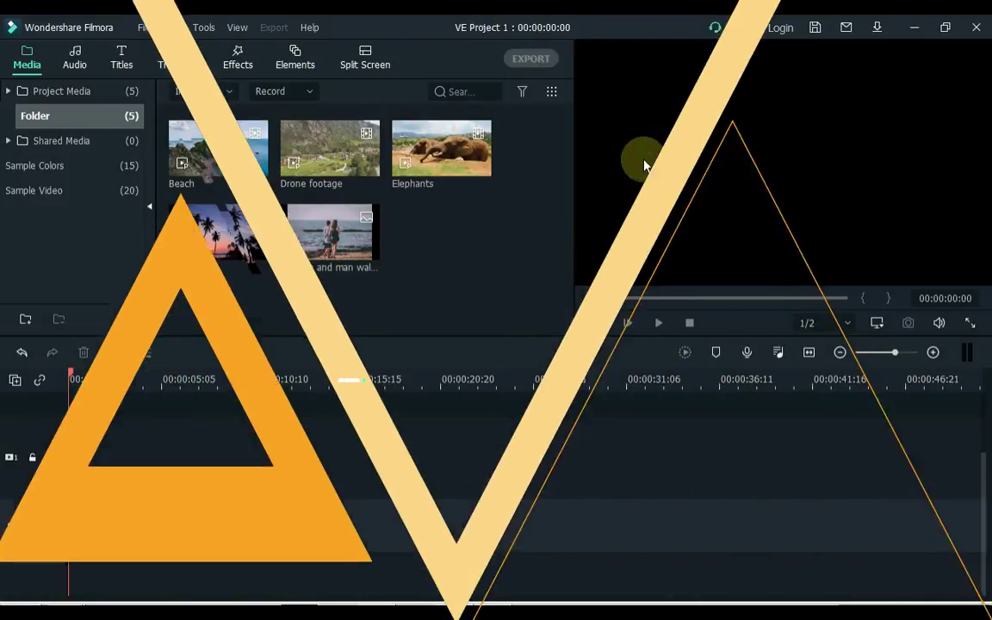
Step: Filter the media bin to Video only, then Image only, then back to All
left_click(522, 92)
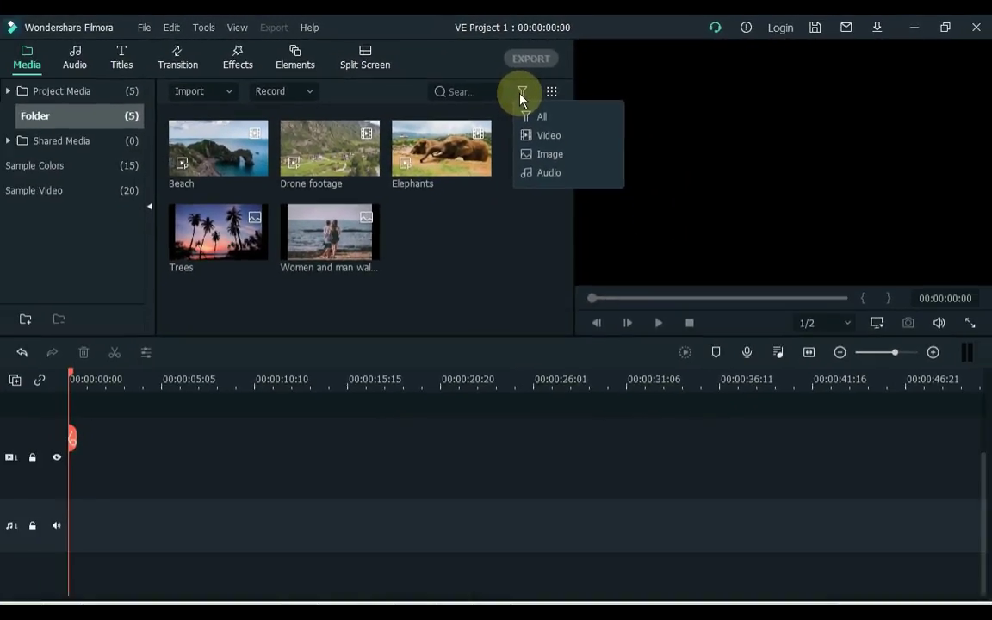
left_click(550, 135)
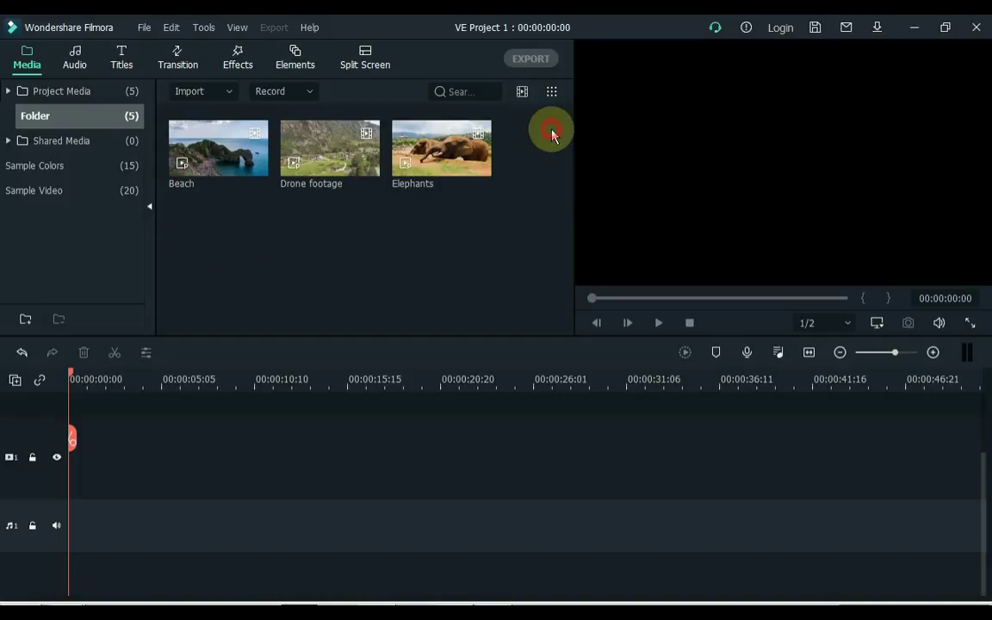
left_click(521, 93)
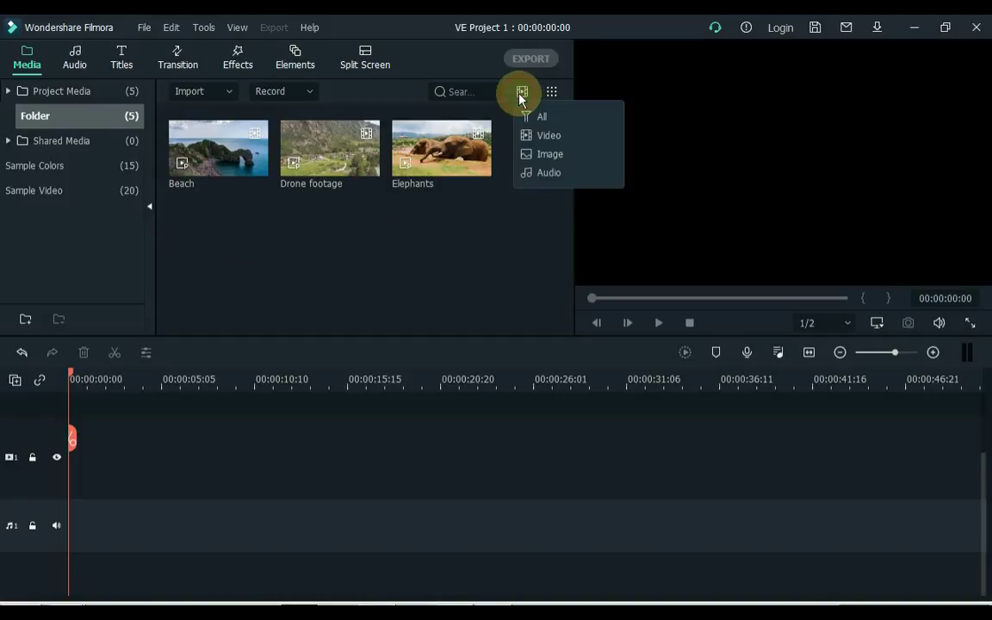
left_click(539, 154)
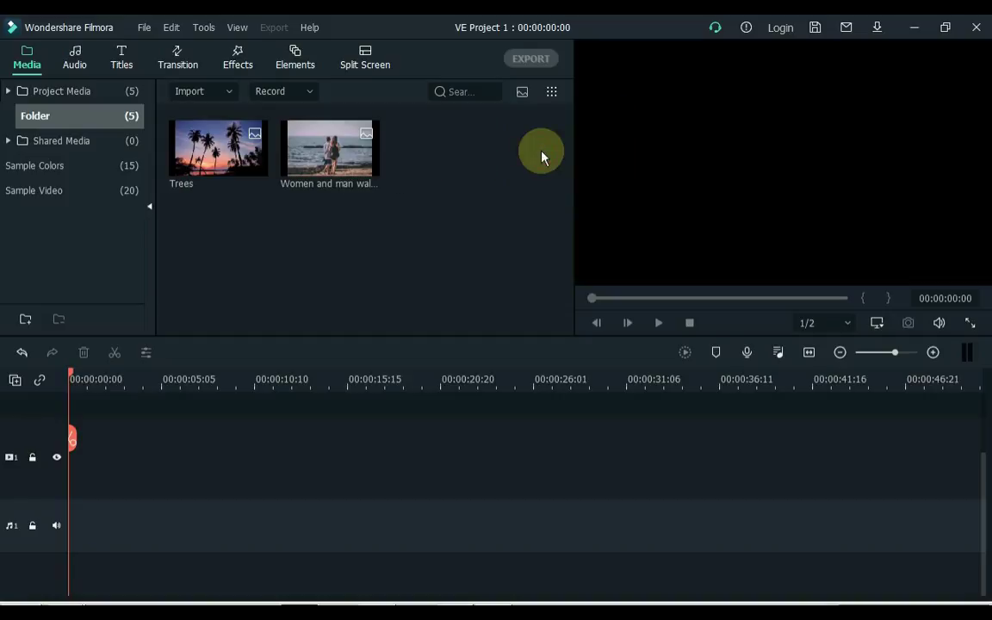
left_click(523, 93)
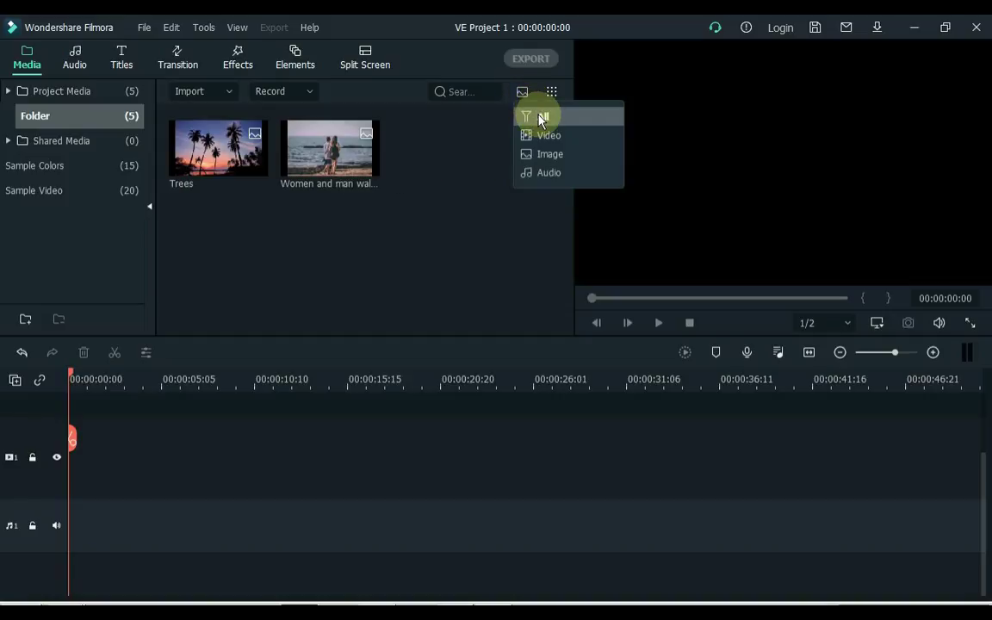
left_click(538, 118)
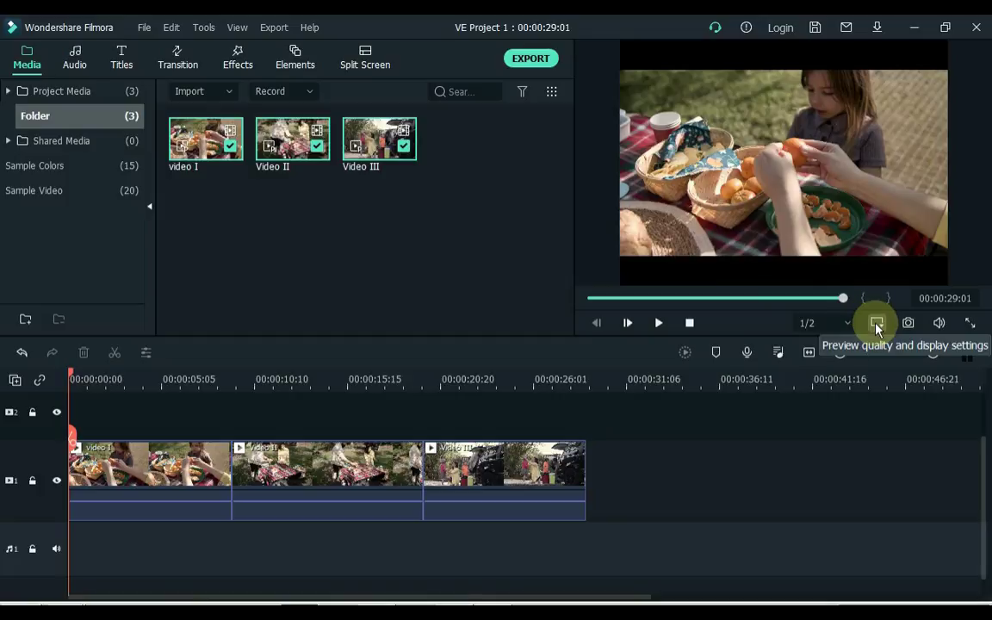
Step: Change the project aspect ratio from 4:3 to 16:9 Widescreen (1920 x 1080)
left_click(877, 324)
left_click(866, 350)
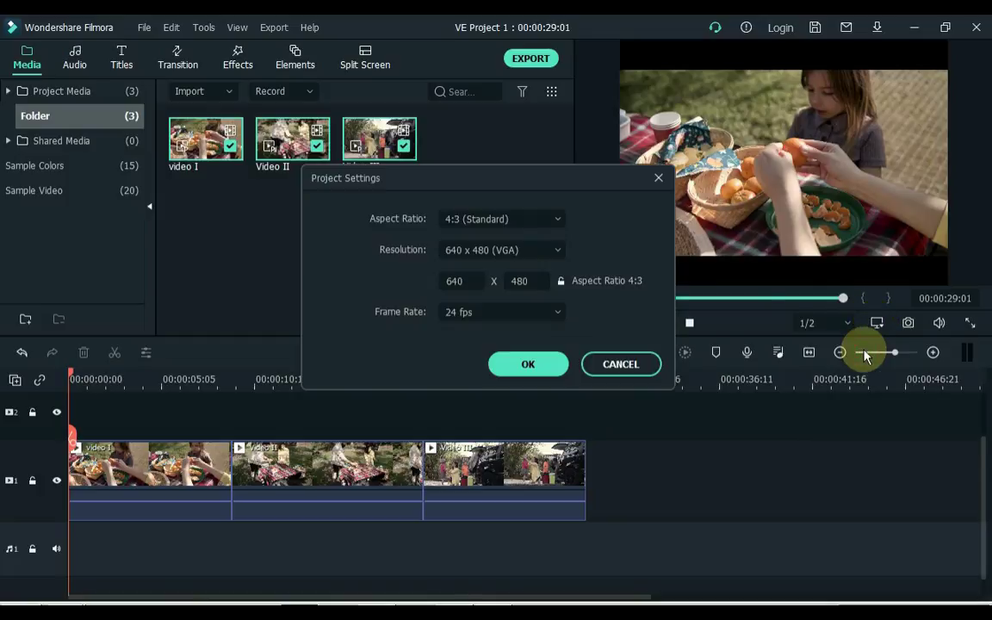
left_click(522, 220)
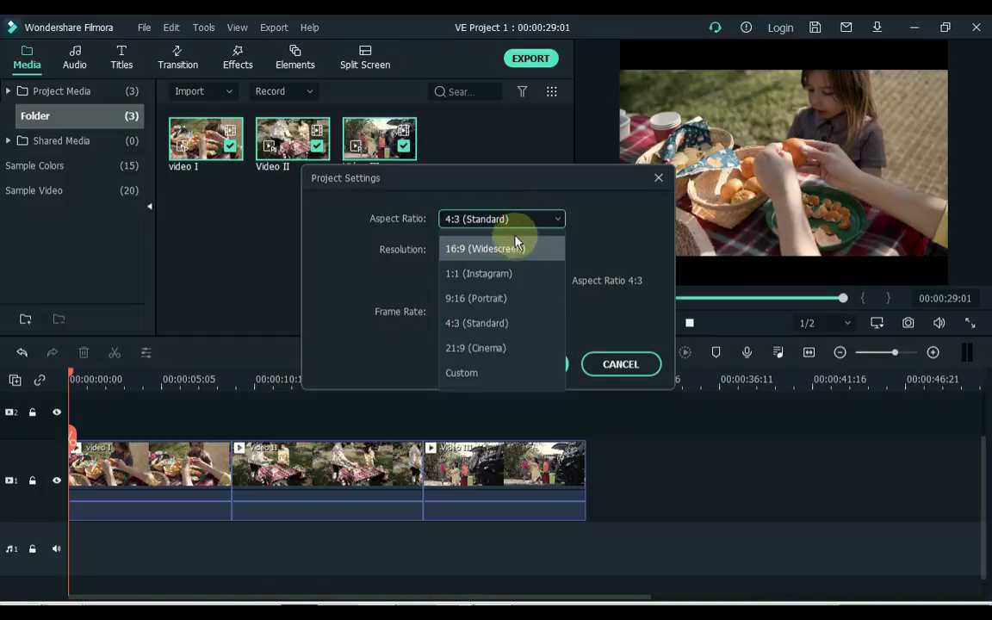
left_click(515, 249)
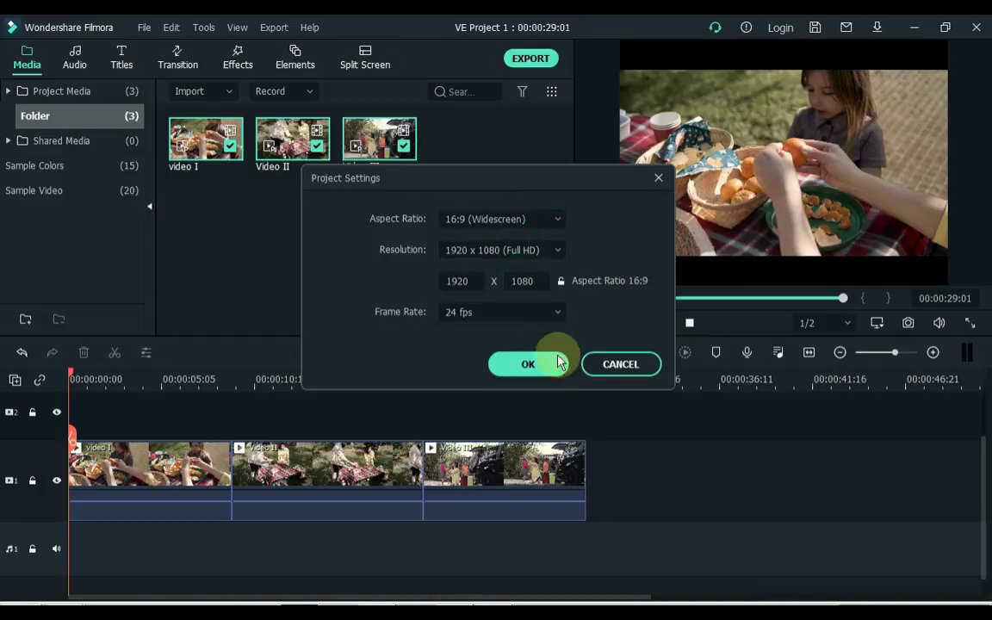
left_click(543, 373)
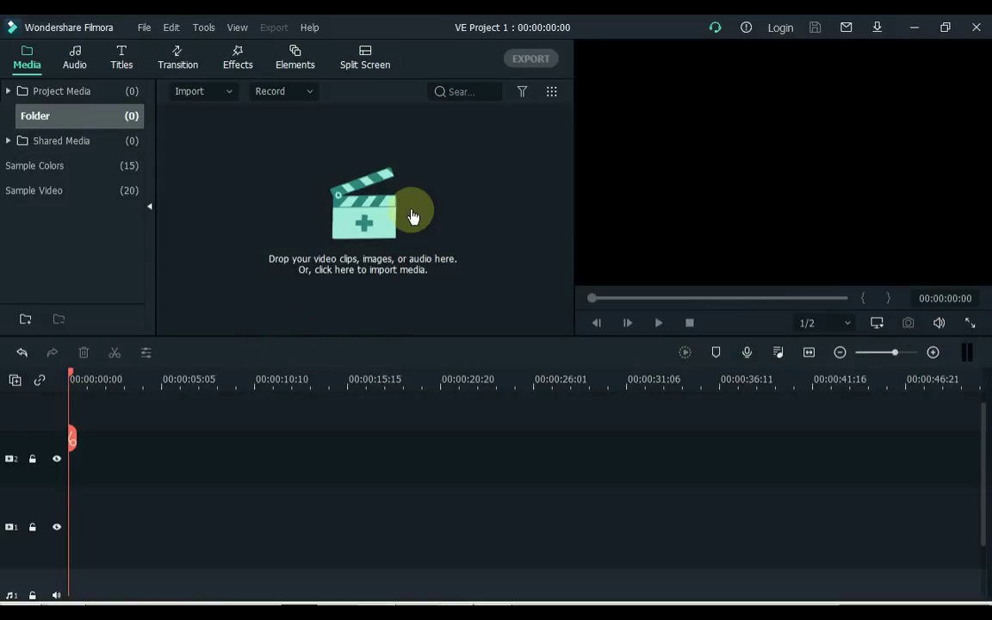
Step: Reopen VE Project 1.wfp from the recent projects list under File
left_click(143, 29)
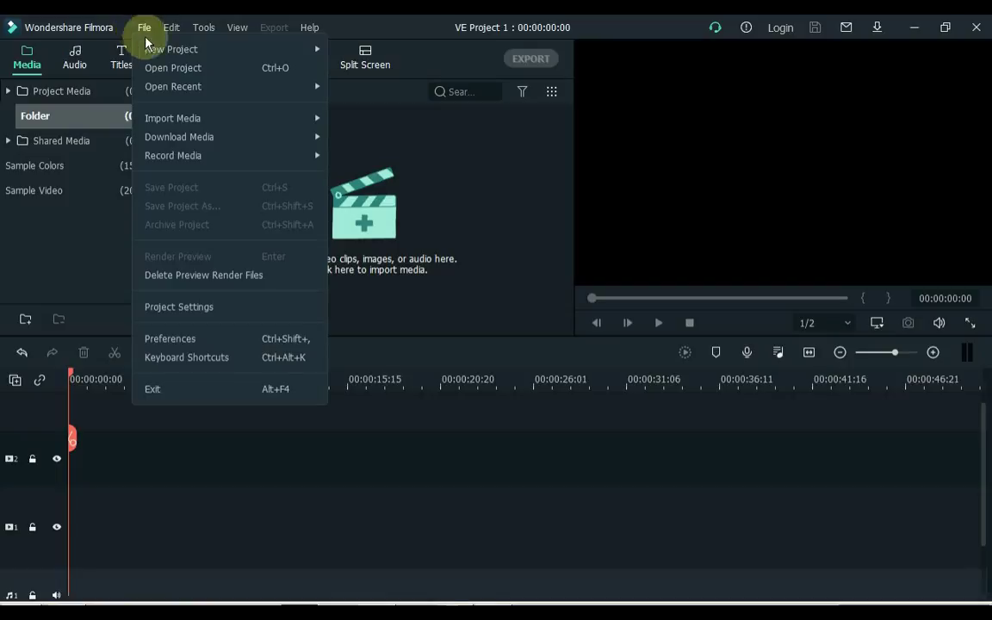
mouse_move(242, 90)
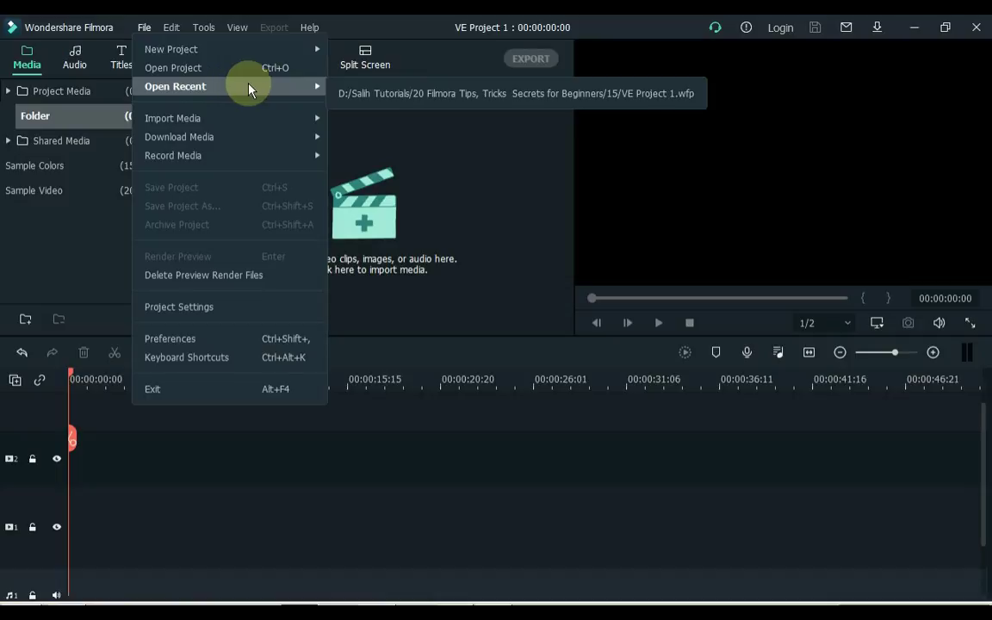
left_click(393, 95)
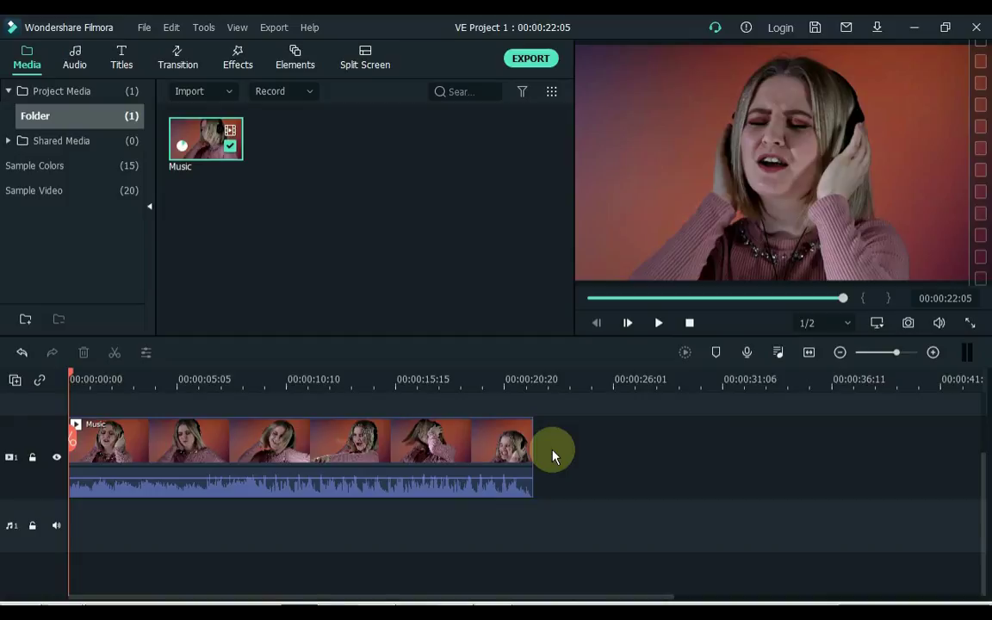
key("space")
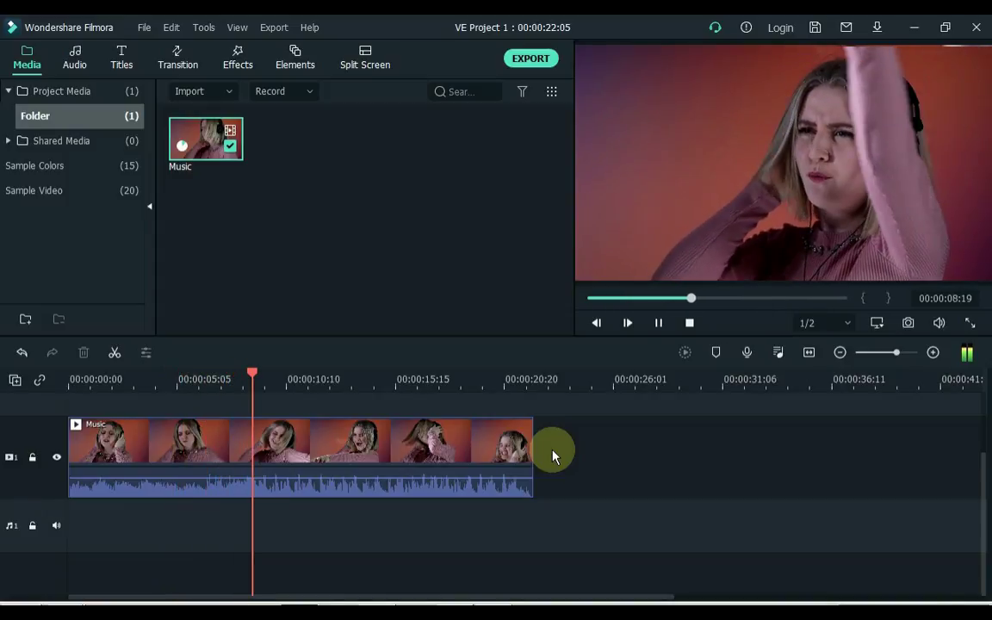
left_click(448, 448)
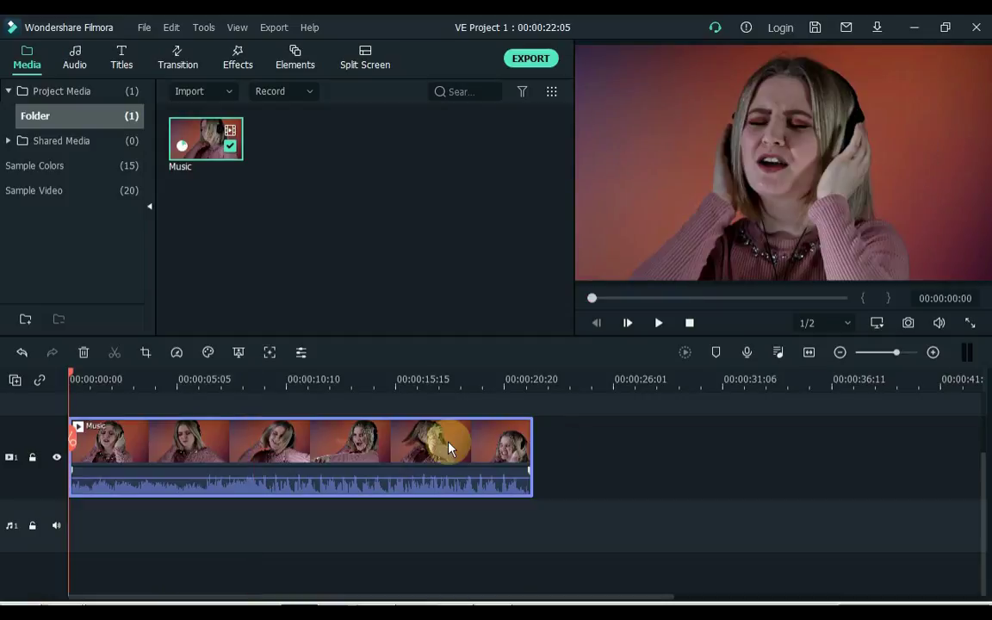
Step: Detach the Music clip's audio, delete its video portion, and play back the remaining audio
right_click(449, 448)
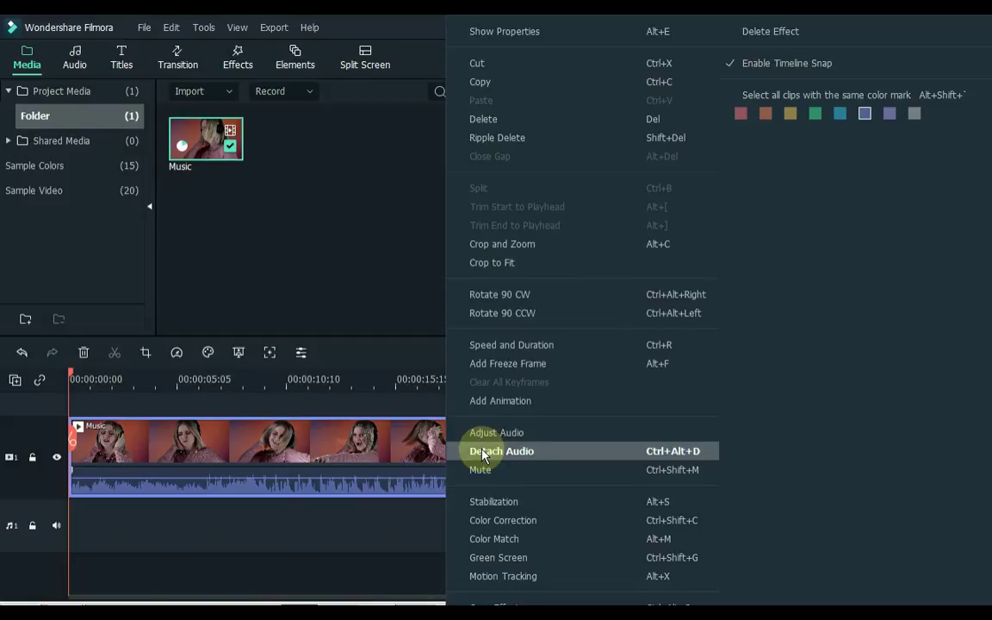
left_click(541, 457)
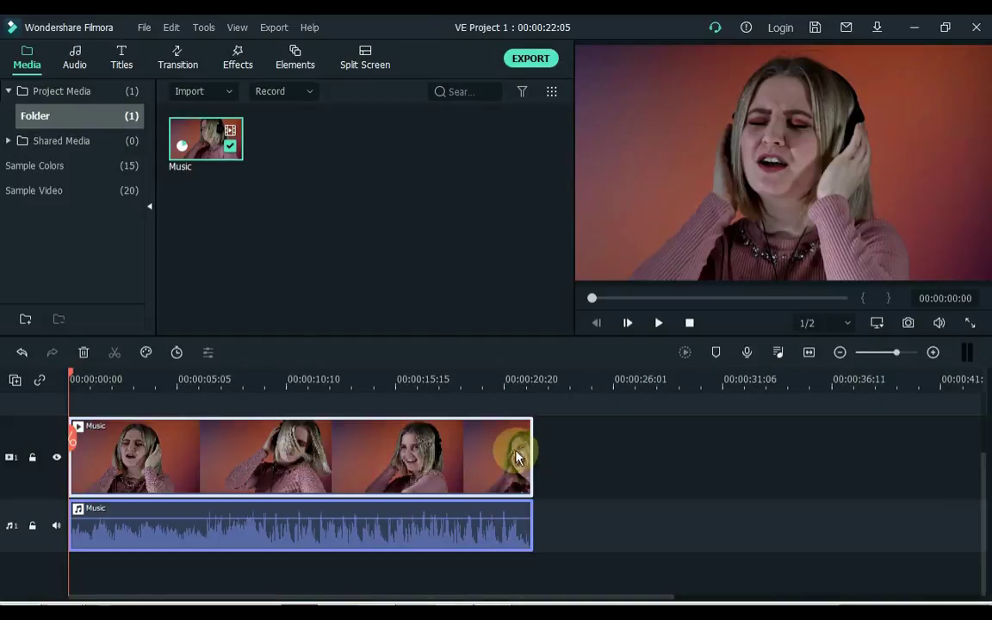
left_click(513, 457)
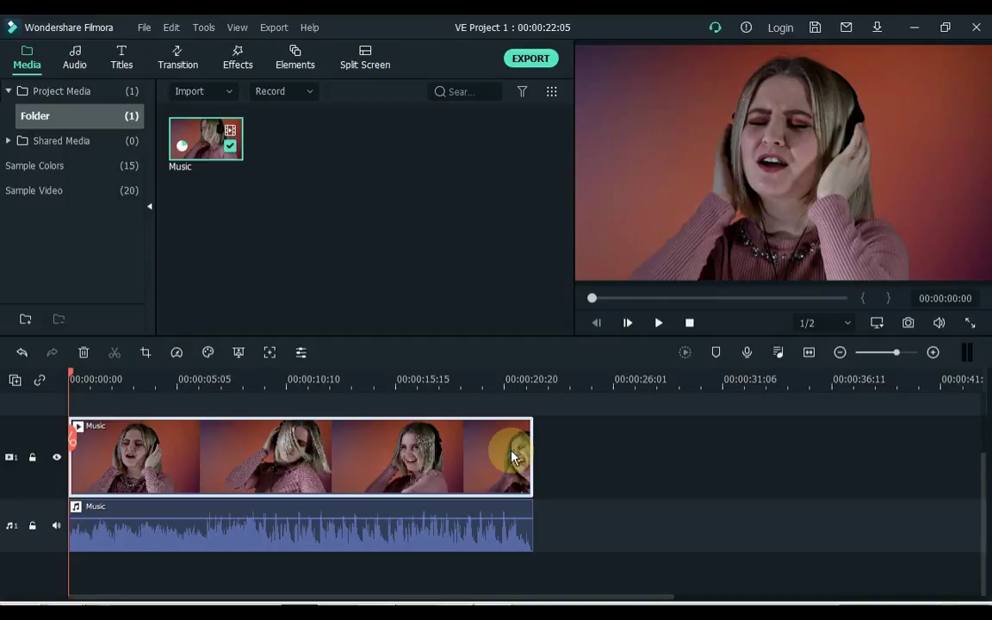
key("Delete")
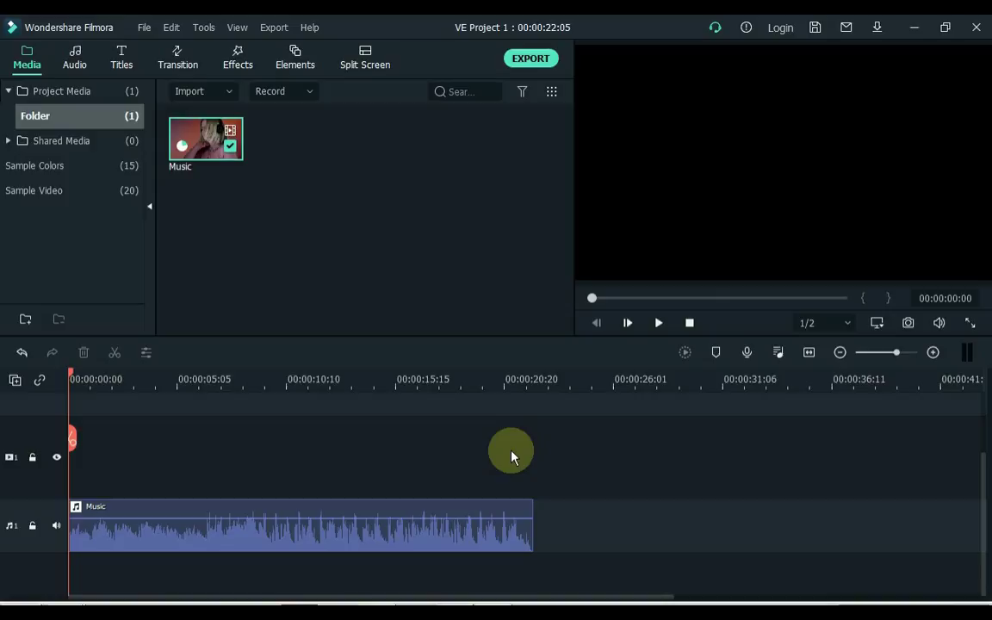
key("space")
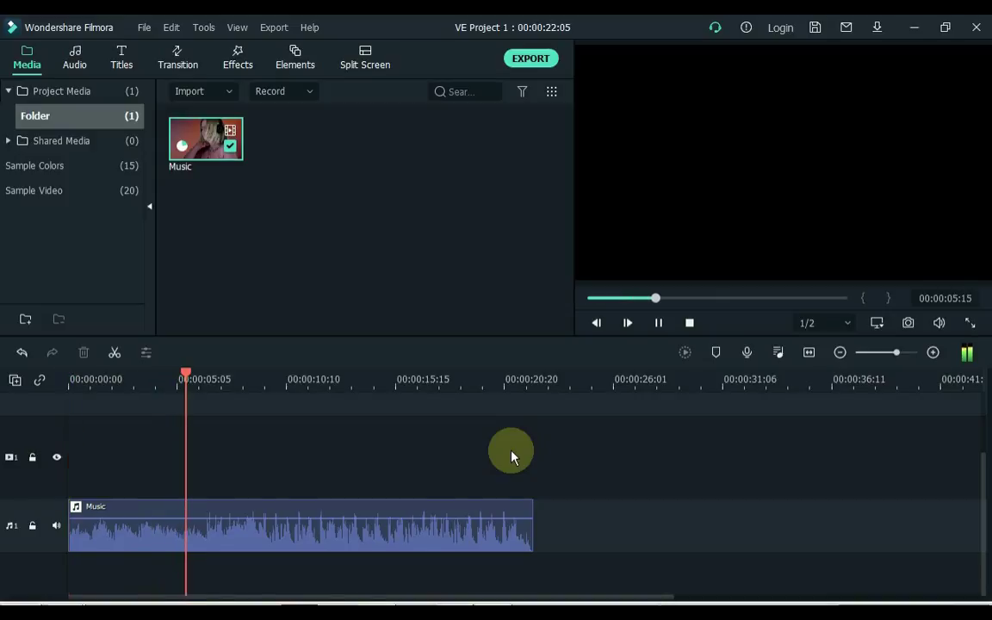